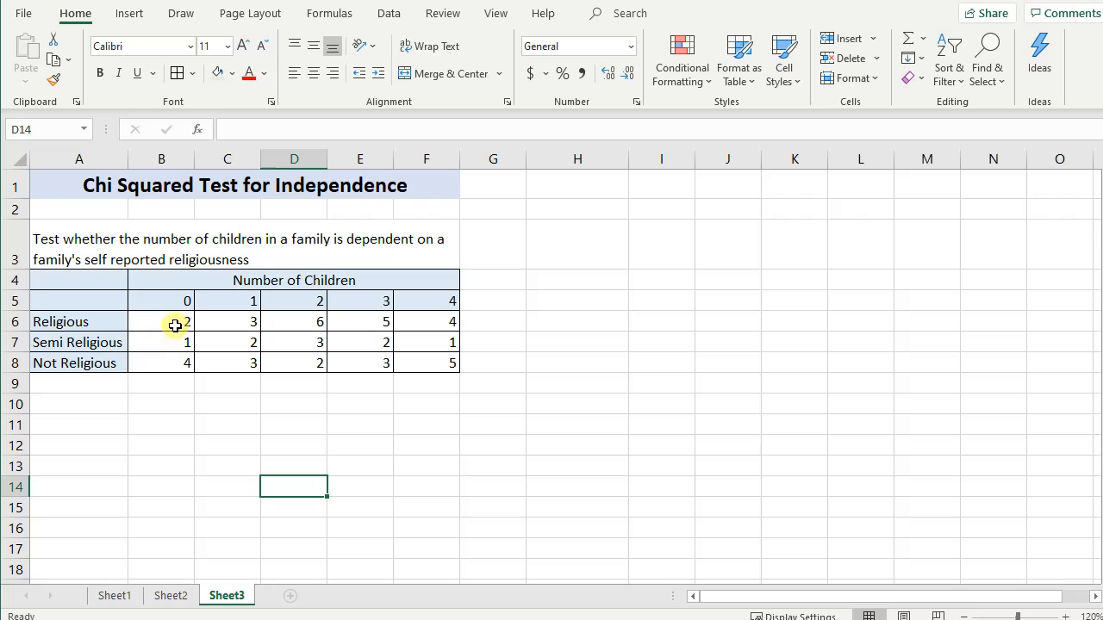
- Review the number-of-children headings and the religiousness categories in the contingency table
{"action": "left_click_drag", "start_coordinate": [177, 301], "coordinate": [446, 299]}
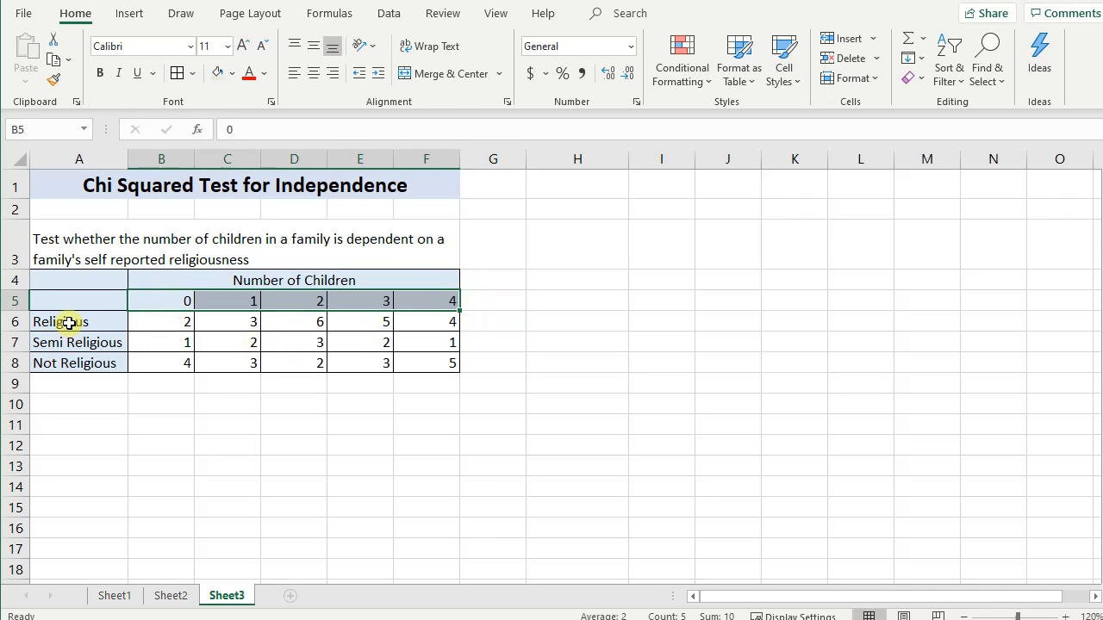
{"action": "left_click_drag", "start_coordinate": [74, 322], "coordinate": [76, 360]}
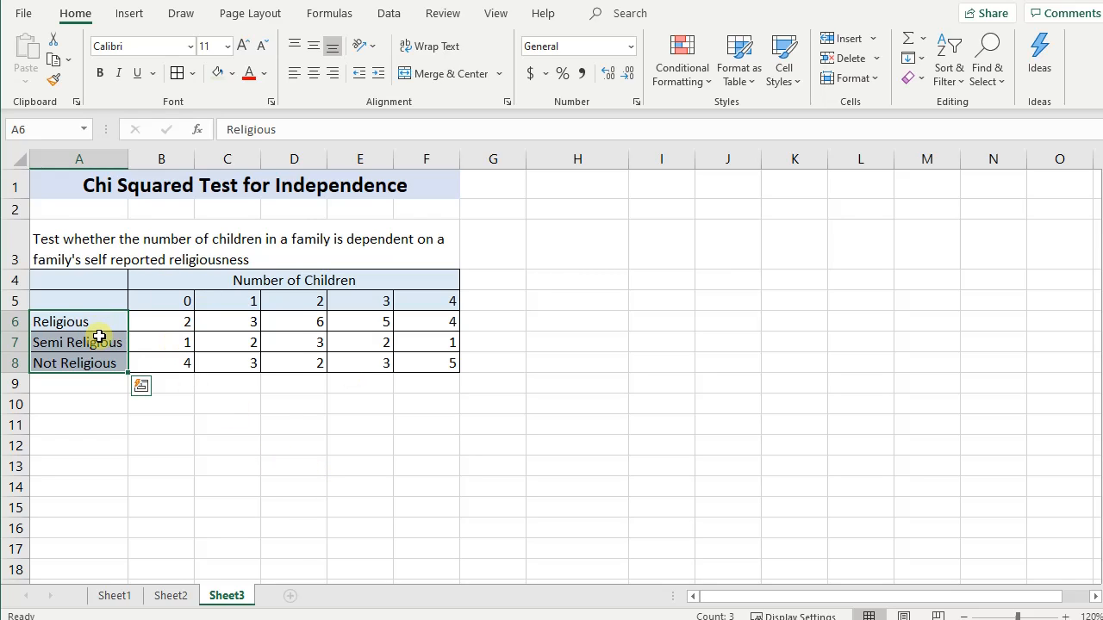
{"action": "left_click", "coordinate": [191, 300]}
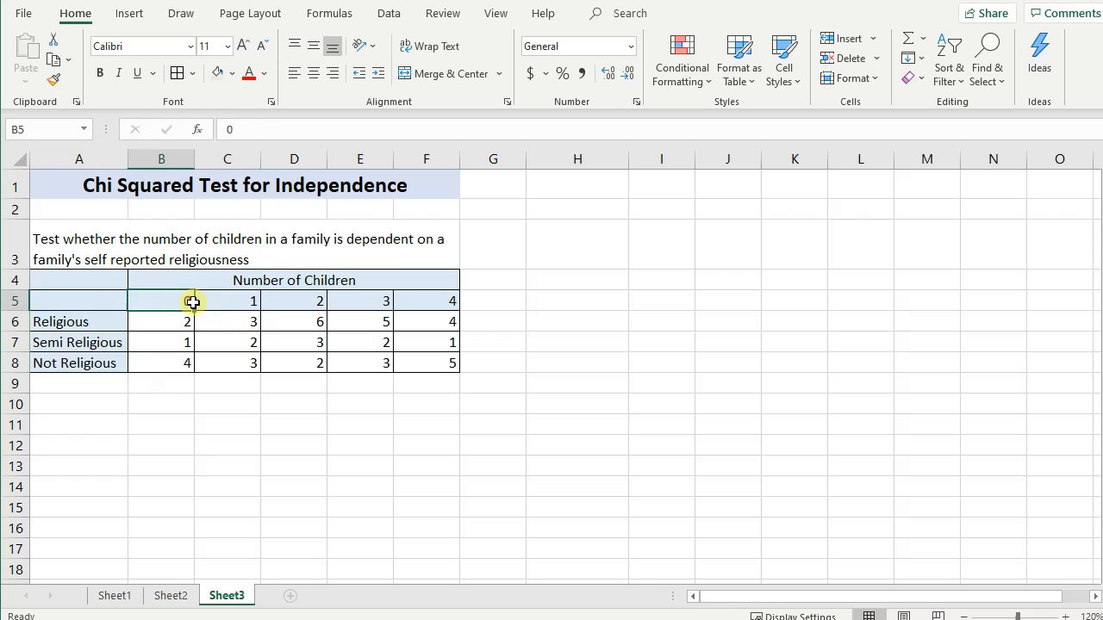
{"action": "left_click", "coordinate": [253, 300]}
{"action": "left_click", "coordinate": [311, 301]}
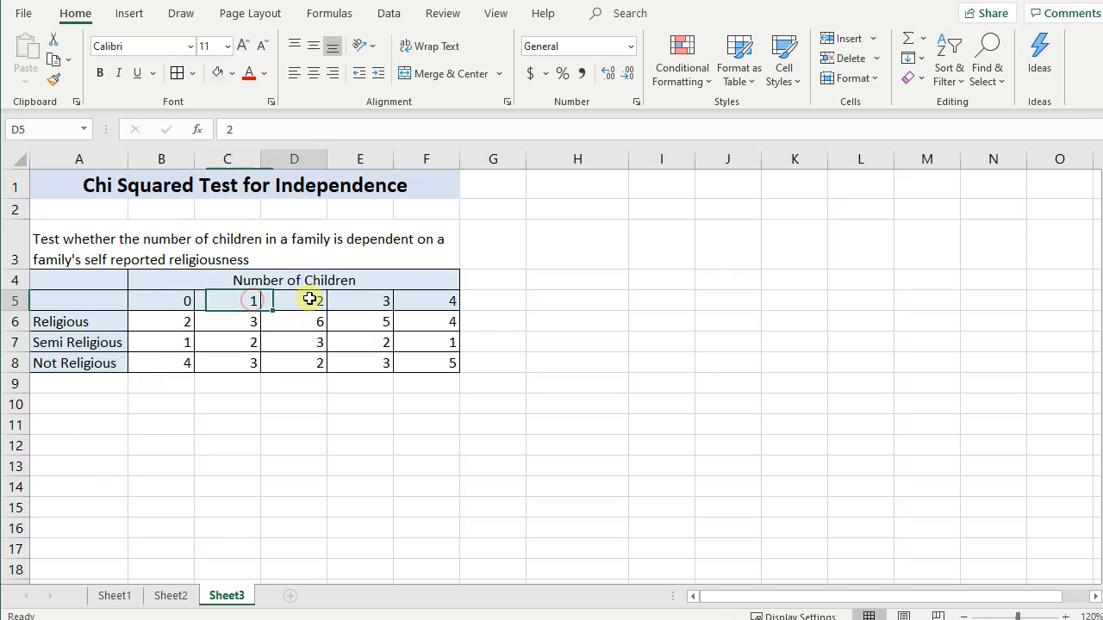
{"action": "left_click", "coordinate": [364, 300]}
{"action": "left_click", "coordinate": [461, 301]}
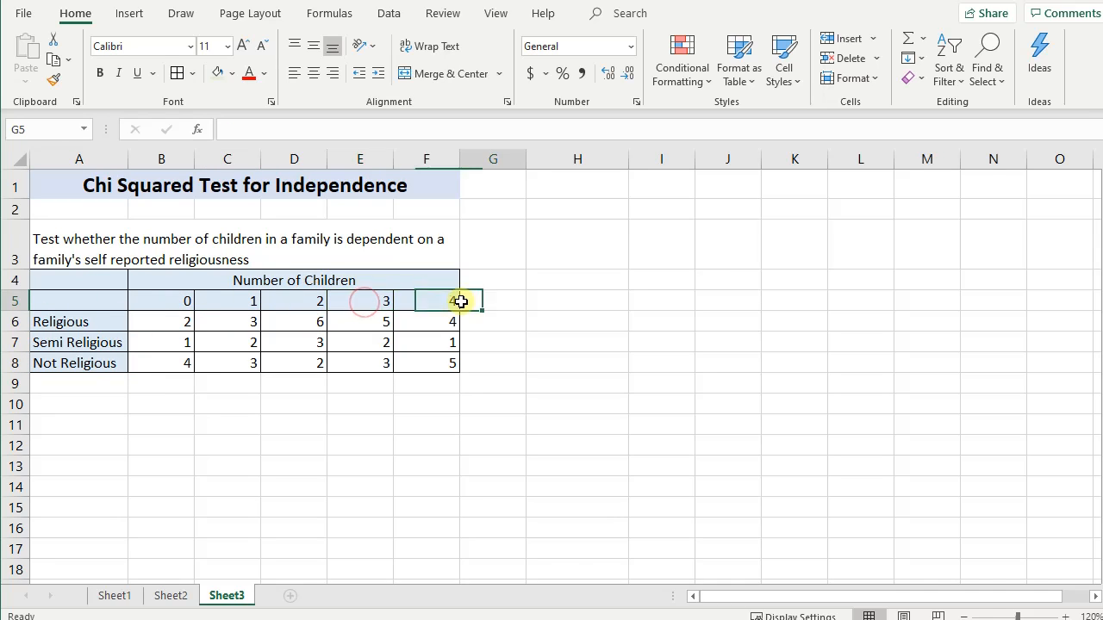
- Label cell A11 "Ho:" for the null hypothesis, below the contingency table
{"action": "left_click", "coordinate": [82, 484]}
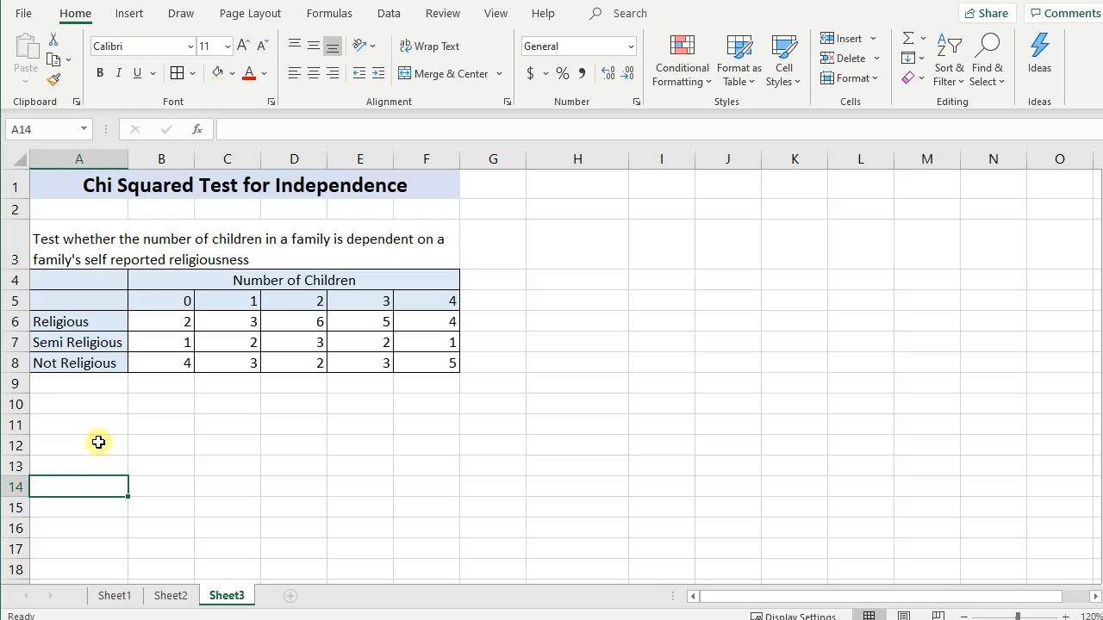
{"action": "left_click", "coordinate": [100, 441]}
{"action": "left_click", "coordinate": [100, 420]}
{"action": "type", "text": "H"}
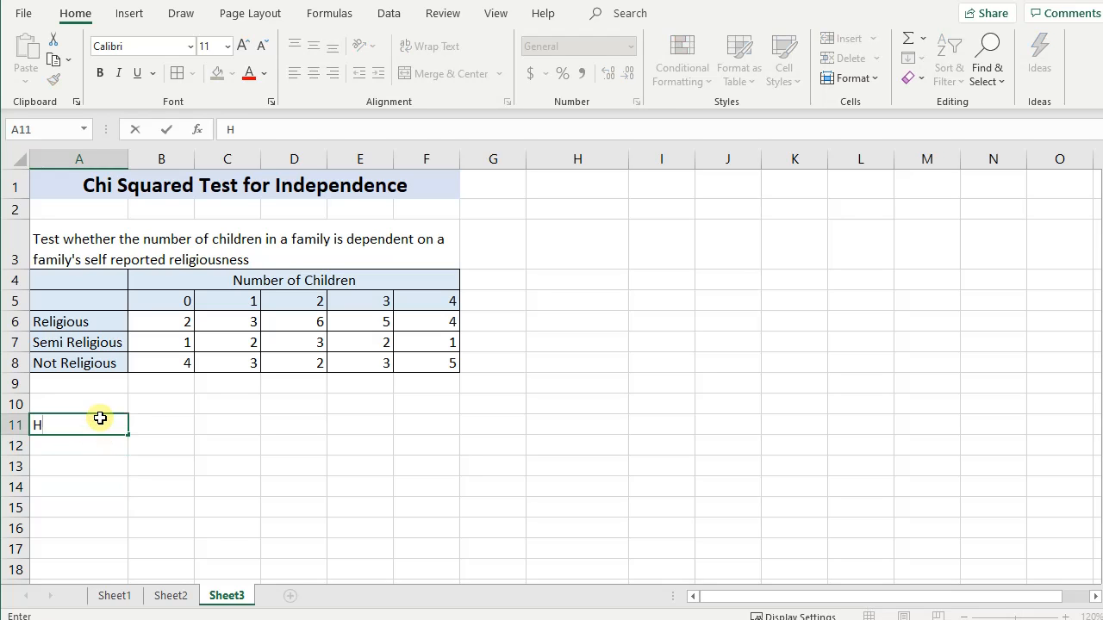
{"action": "type", "text": "o:"}
{"action": "key", "text": "Tab"}
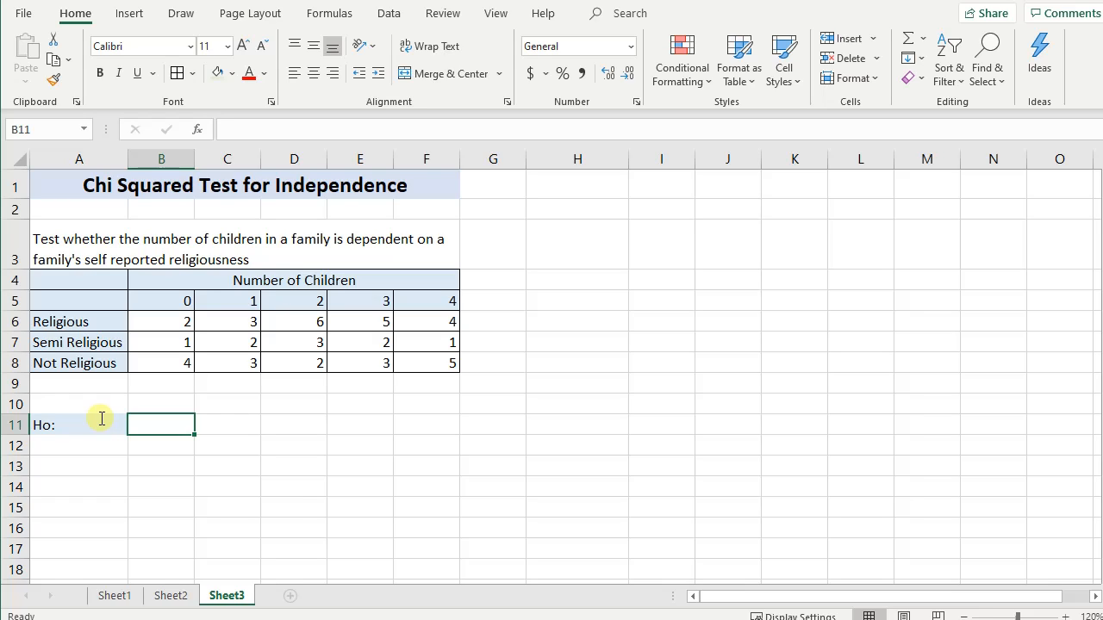
- Enter the null hypothesis "Number of Children is Independent of religiousness" in cell B11
{"action": "type", "text": "Number of Chi"}
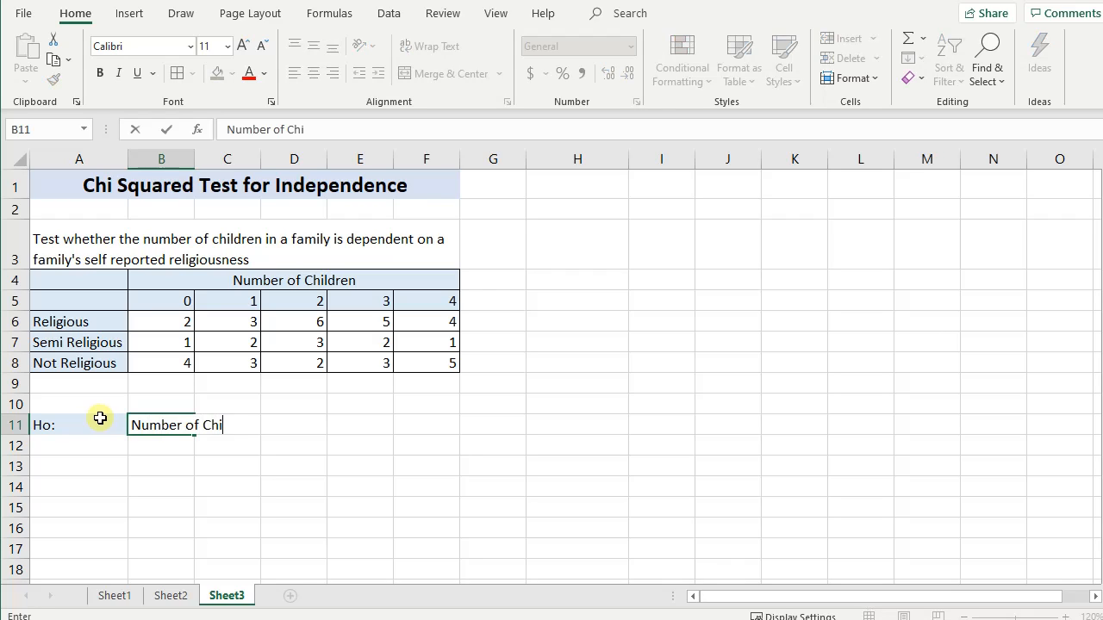
{"action": "type", "text": "ldren is Indepde"}
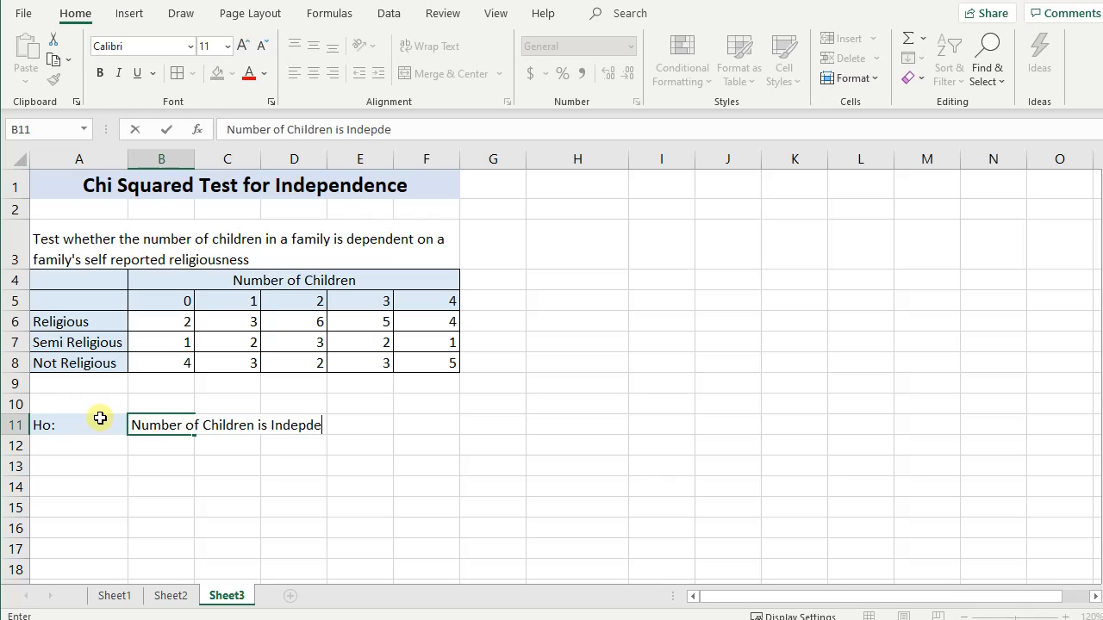
{"action": "key", "text": "BackSpace"}
{"action": "key", "text": "BackSpace"}
{"action": "key", "text": "BackSpace"}
{"action": "type", "text": "pendent of "}
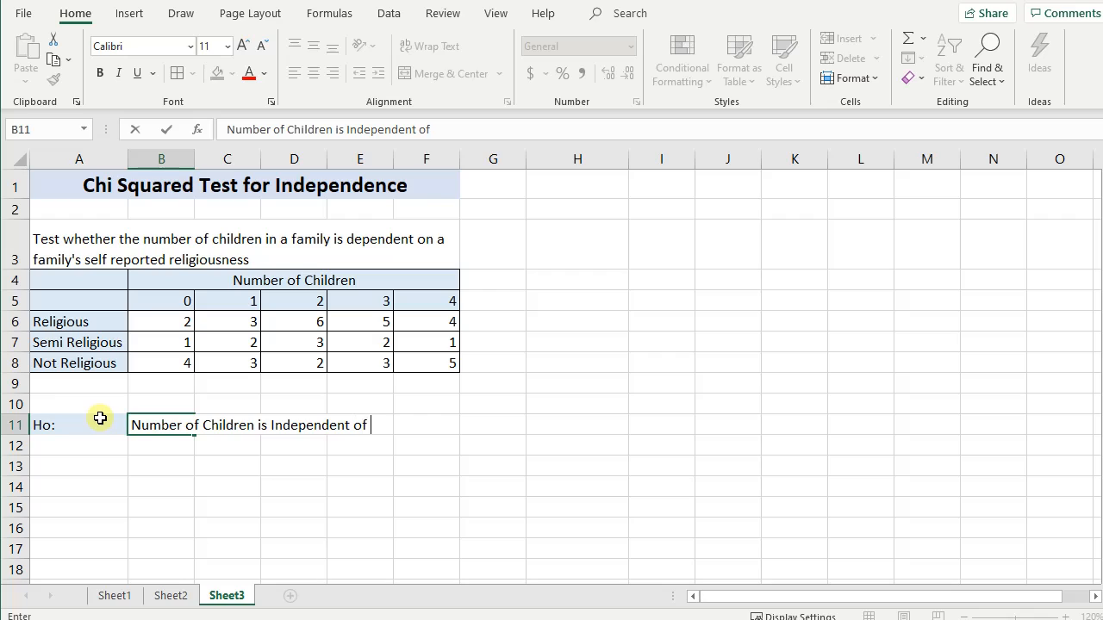
{"action": "type", "text": "R"}
{"action": "key", "text": "BackSpace"}
{"action": "type", "text": "relg"}
{"action": "key", "text": "BackSpace"}
{"action": "type", "text": "igiousness"}
{"action": "left_click", "coordinate": [102, 420]}
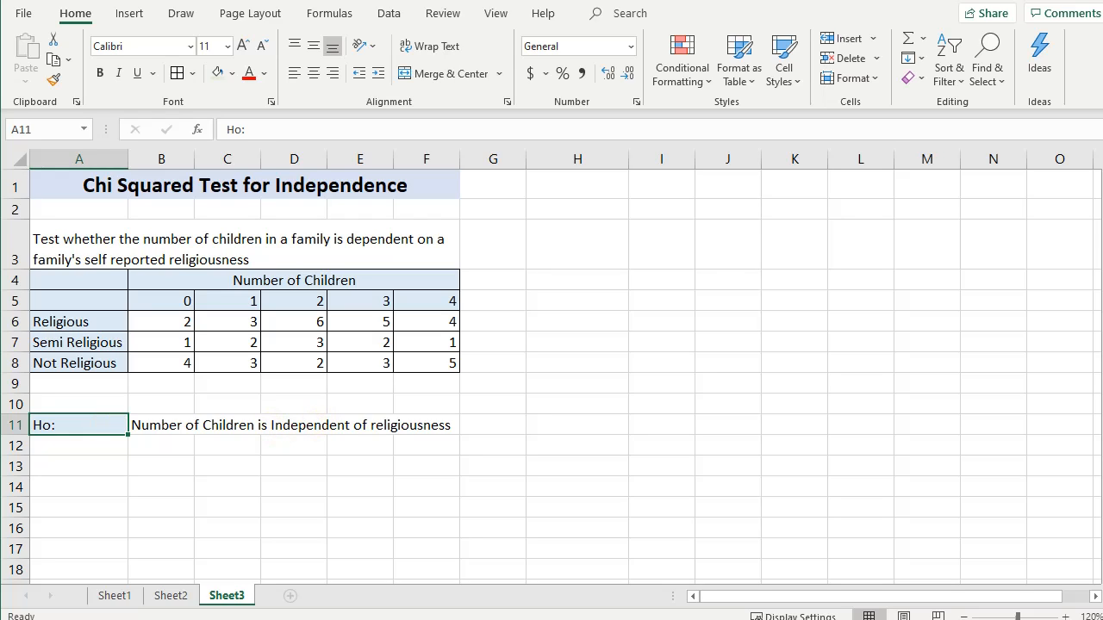
- Label cell A12 "Ha:" for the alternative hypothesis
{"action": "left_click", "coordinate": [59, 444]}
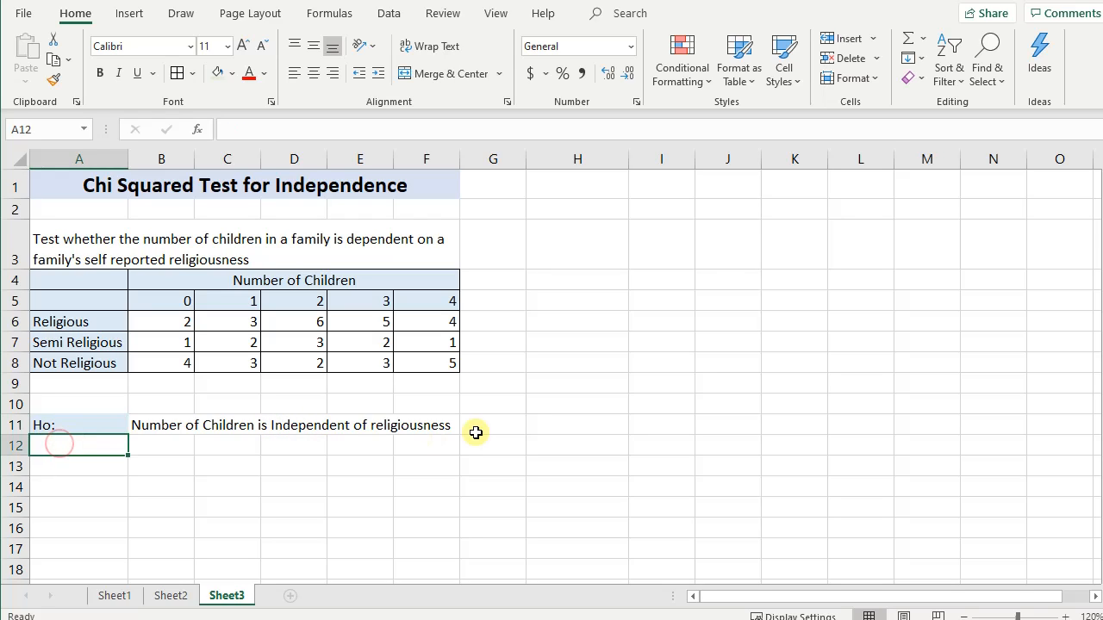
{"action": "type", "text": "Ha"}
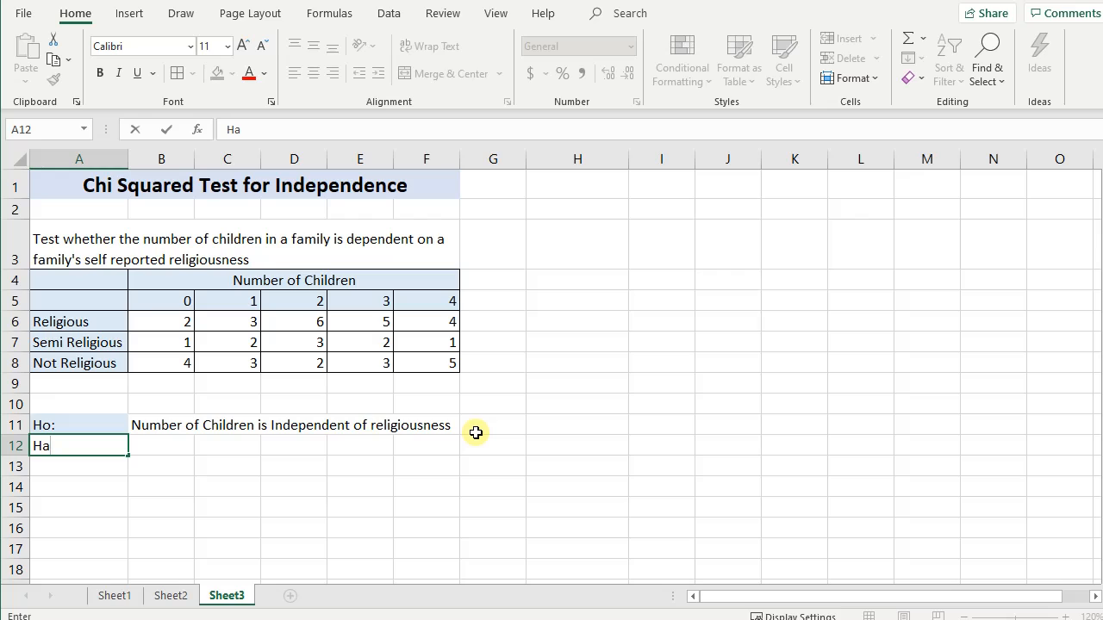
{"action": "type", "text": ":"}
{"action": "key", "text": "Tab"}
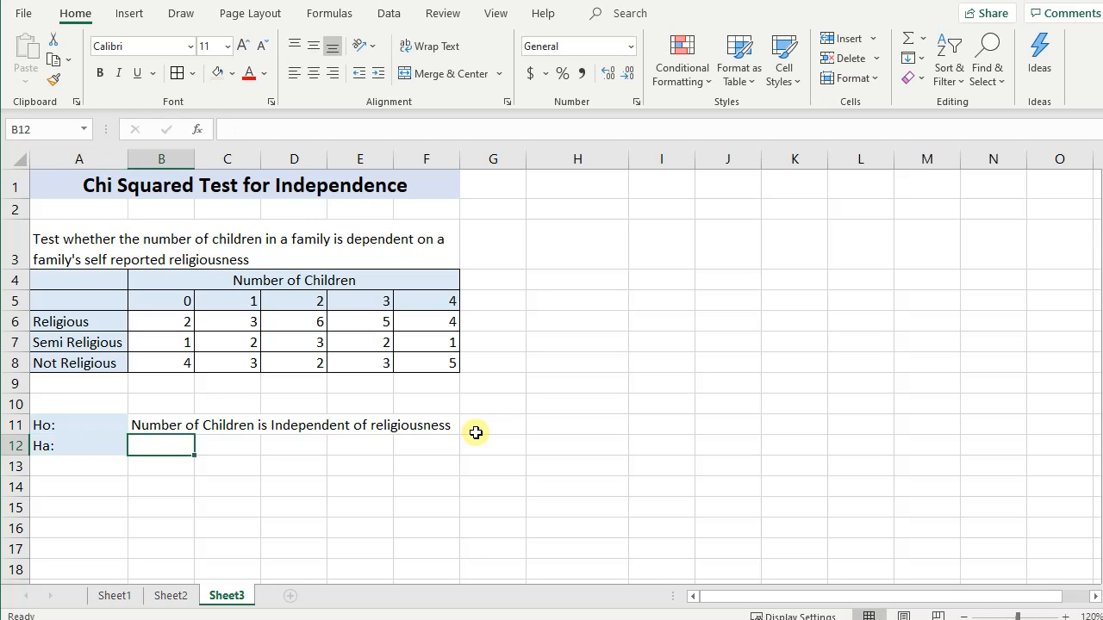
- Enter the alternative hypothesis "Number of children is Dependent on religiousness" in cell B12
{"action": "type", "text": "Number"}
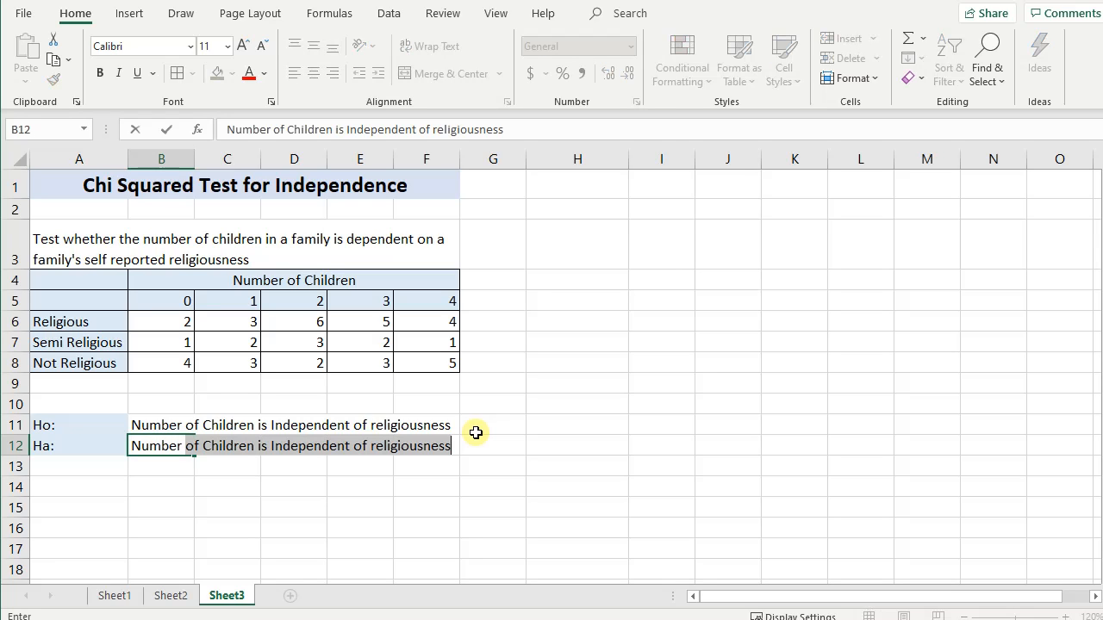
{"action": "type", "text": " of child"}
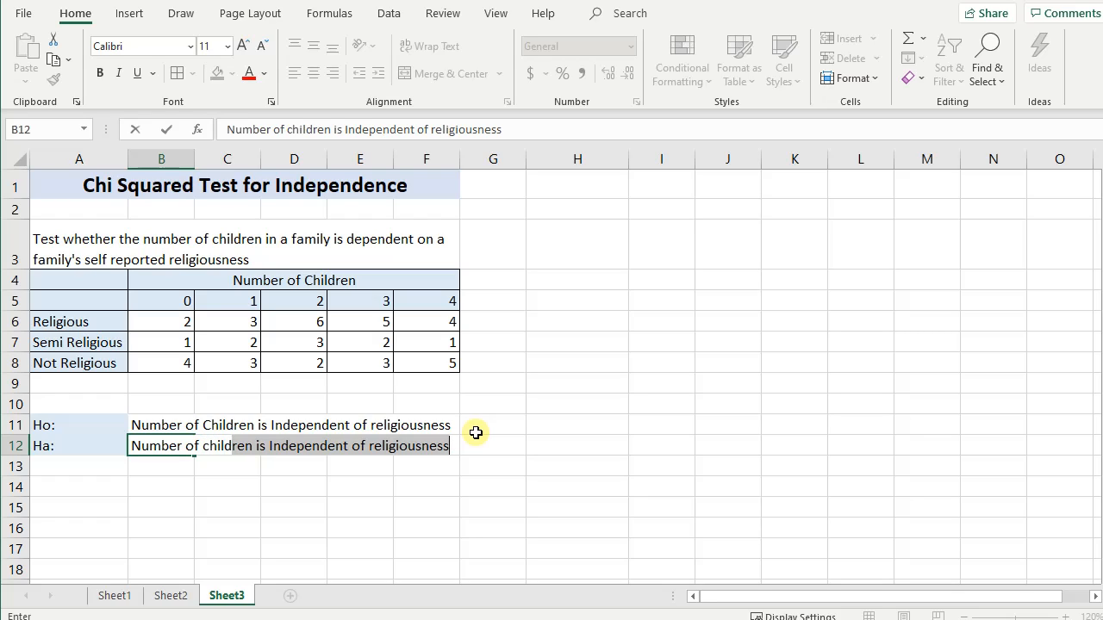
{"action": "type", "text": "ren is DE"}
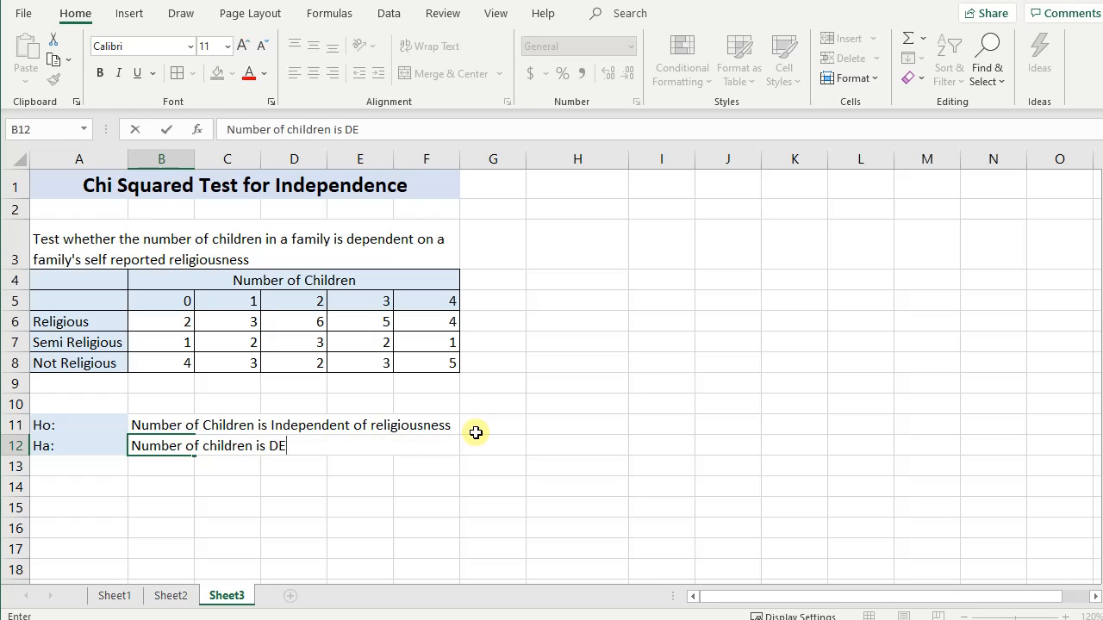
{"action": "key", "text": "BackSpace"}
{"action": "type", "text": "epen"}
{"action": "key", "text": "BackSpace"}
{"action": "type", "text": "endent"}
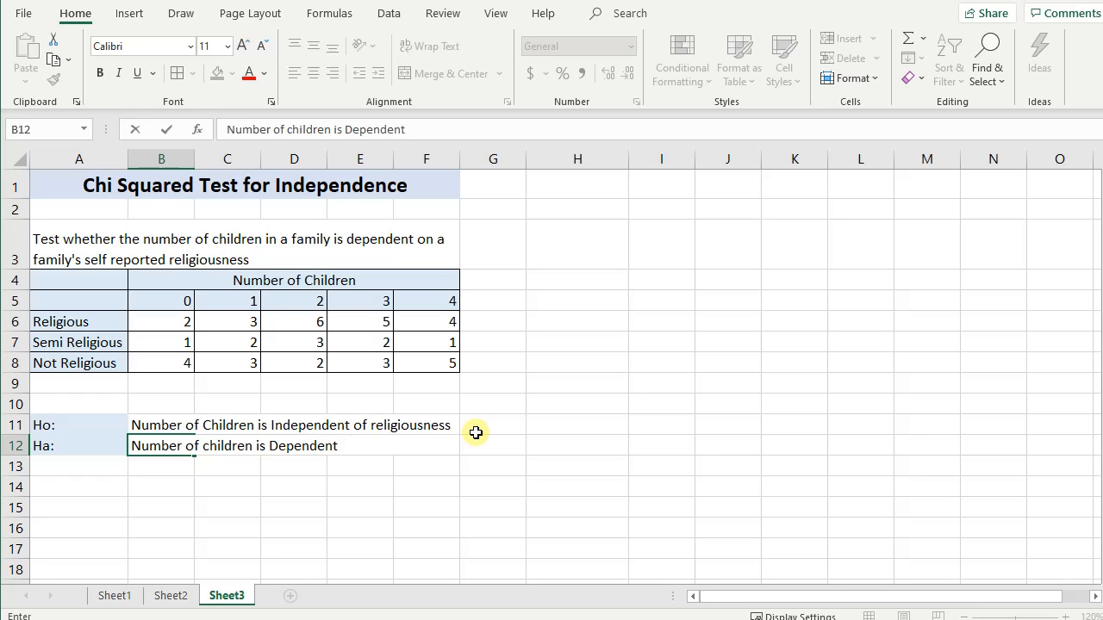
{"action": "type", "text": " on religiousness"}
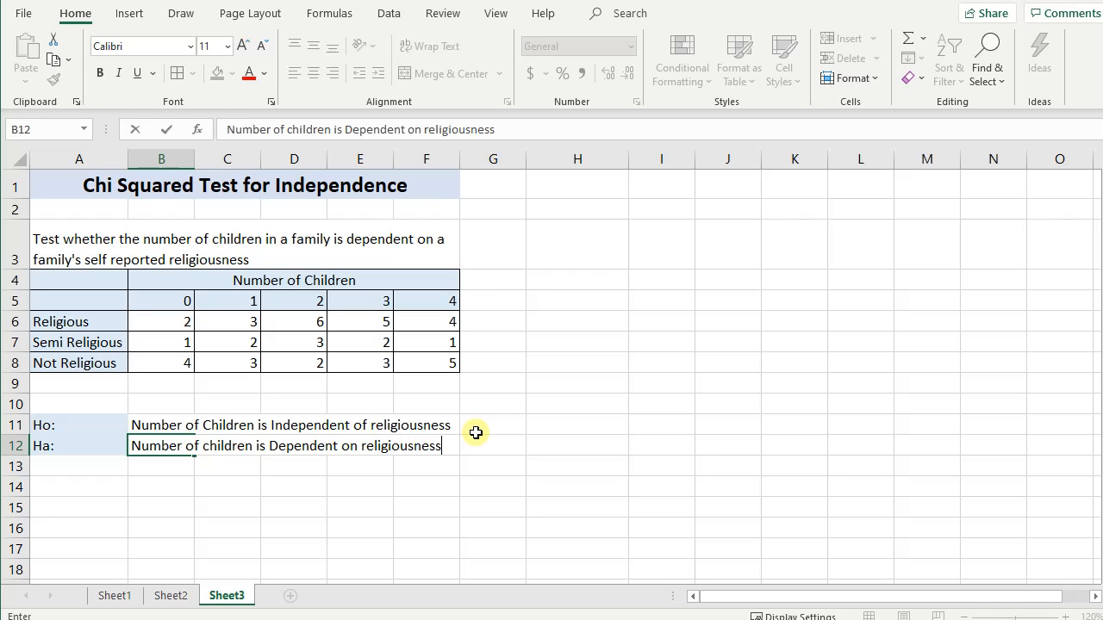
{"action": "key", "text": "Return"}
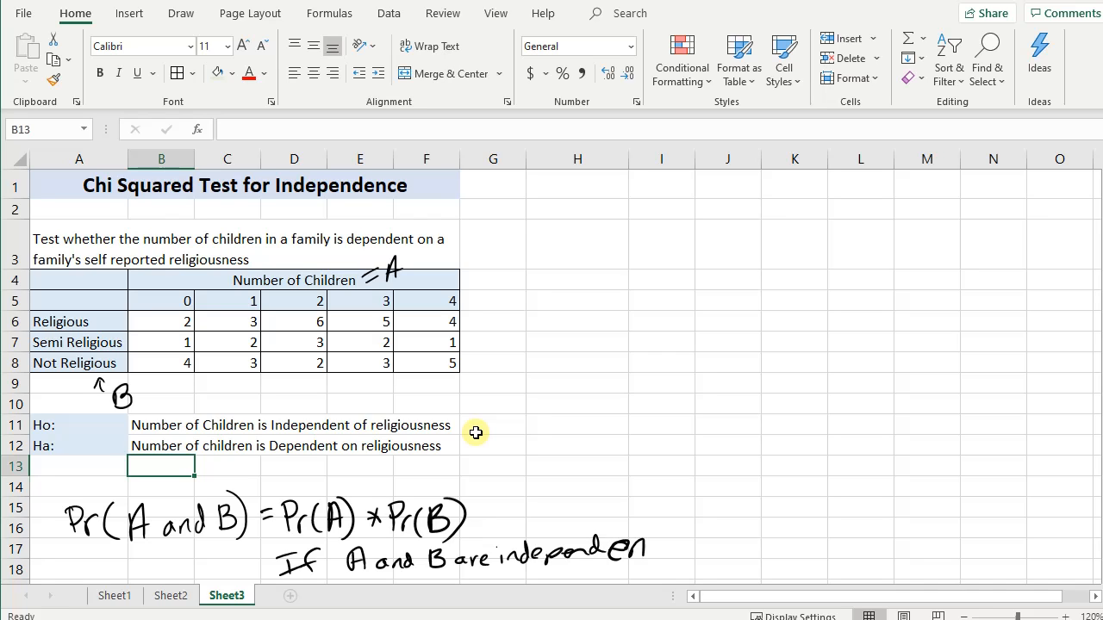
- Enter the label "Observed" in cell A4, the empty corner of the contingency table
{"action": "scroll", "coordinate": [475, 433], "scroll_direction": "down", "scroll_amount": 1}
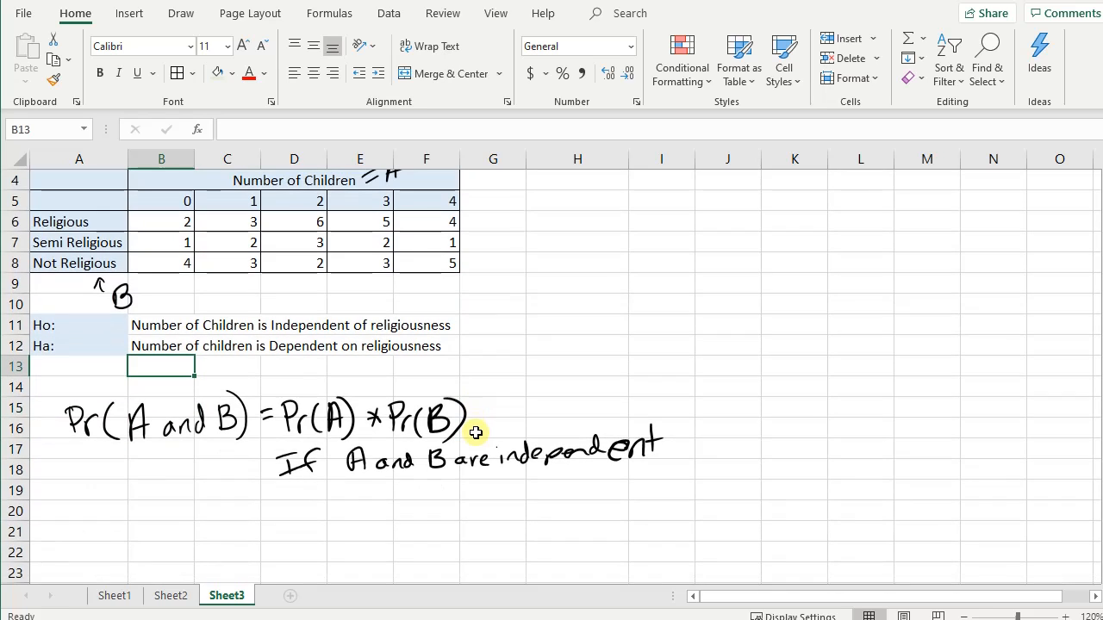
{"action": "scroll", "coordinate": [503, 440], "scroll_direction": "up", "scroll_amount": 1}
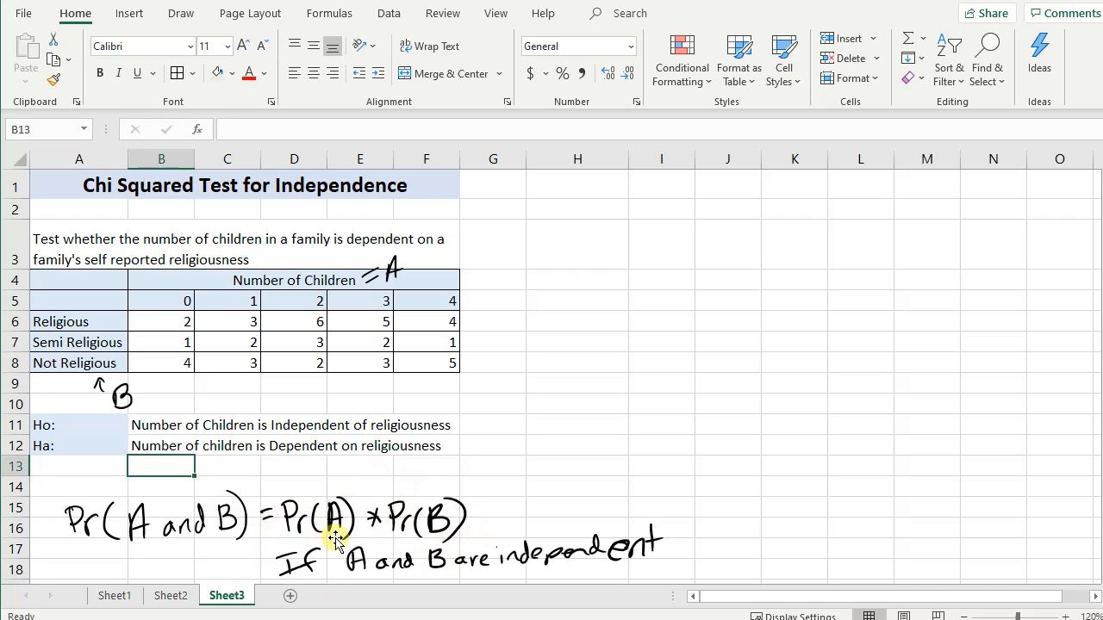
{"action": "left_click", "coordinate": [39, 277]}
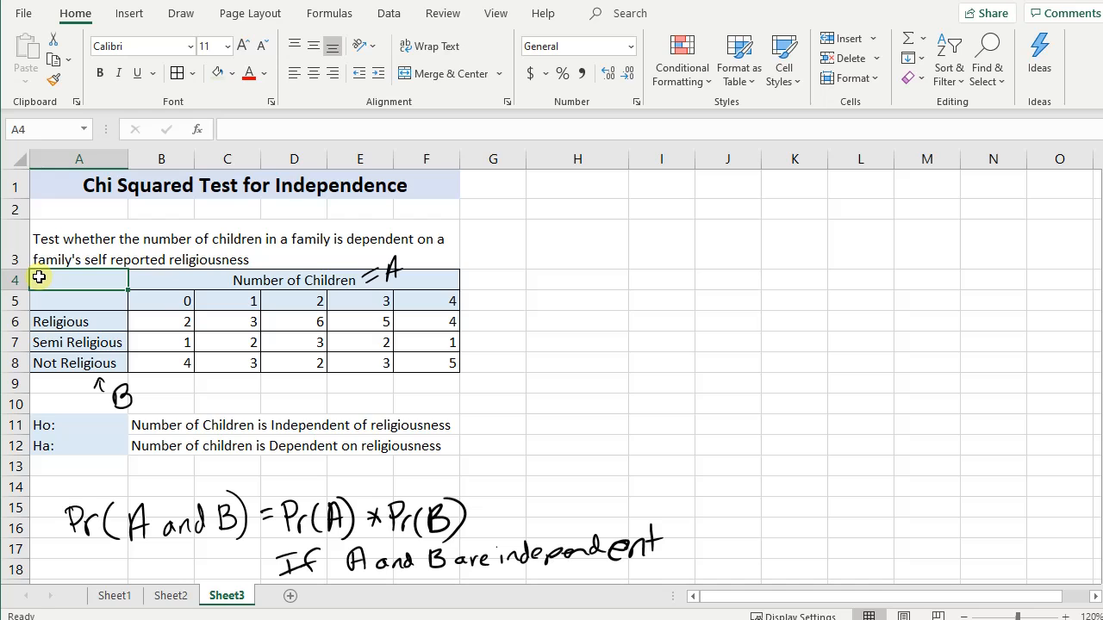
{"action": "type", "text": "Observ"}
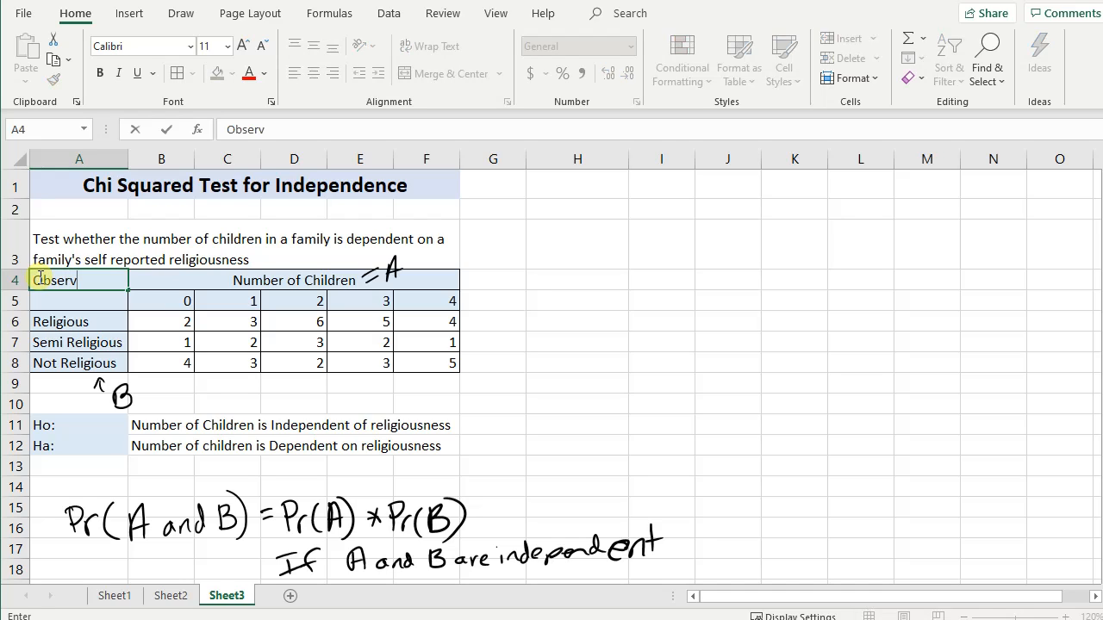
{"action": "type", "text": "ed"}
- Fill the "Observed" label cell A4 with orange
{"action": "left_click", "coordinate": [109, 279]}
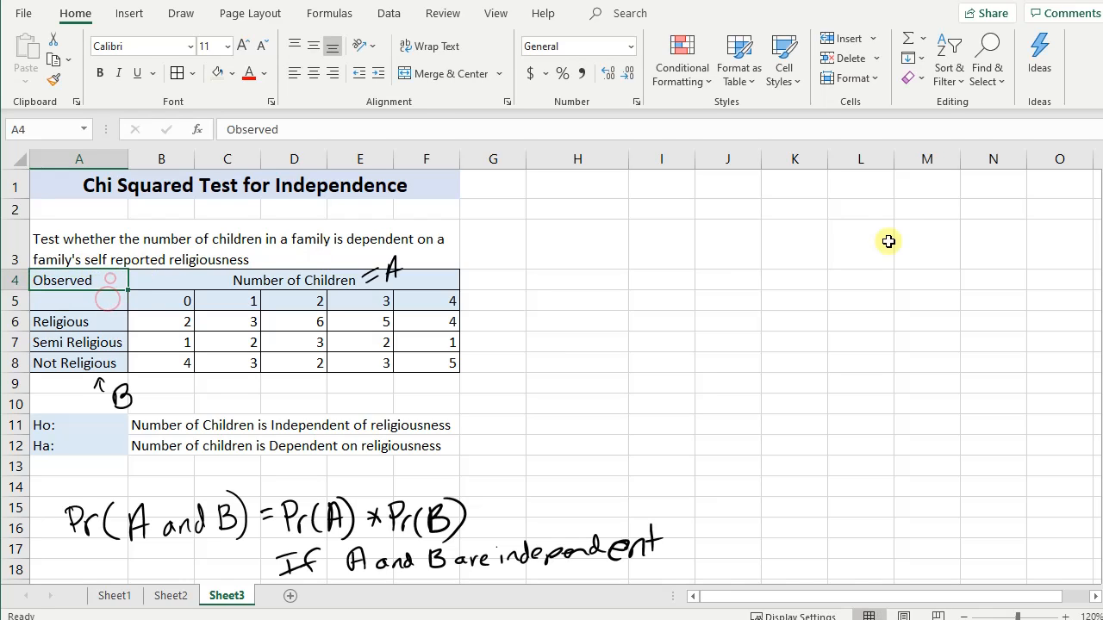
{"action": "left_click", "coordinate": [231, 78]}
{"action": "left_click", "coordinate": [321, 120]}
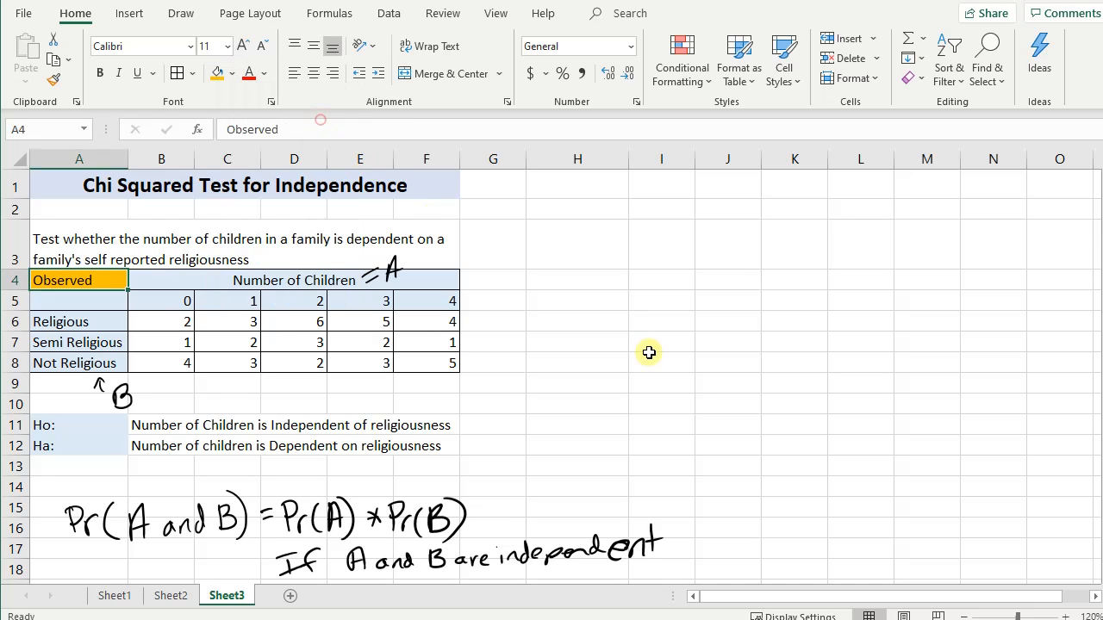
{"action": "left_click", "coordinate": [649, 352]}
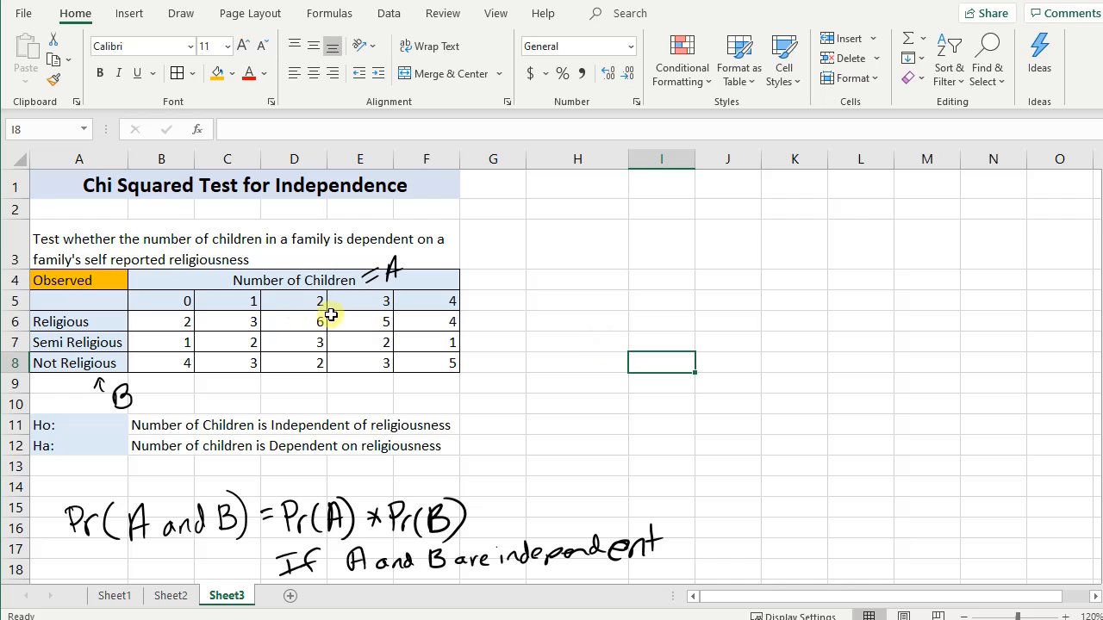
{"action": "left_click", "coordinate": [118, 401]}
{"action": "left_click", "coordinate": [337, 527]}
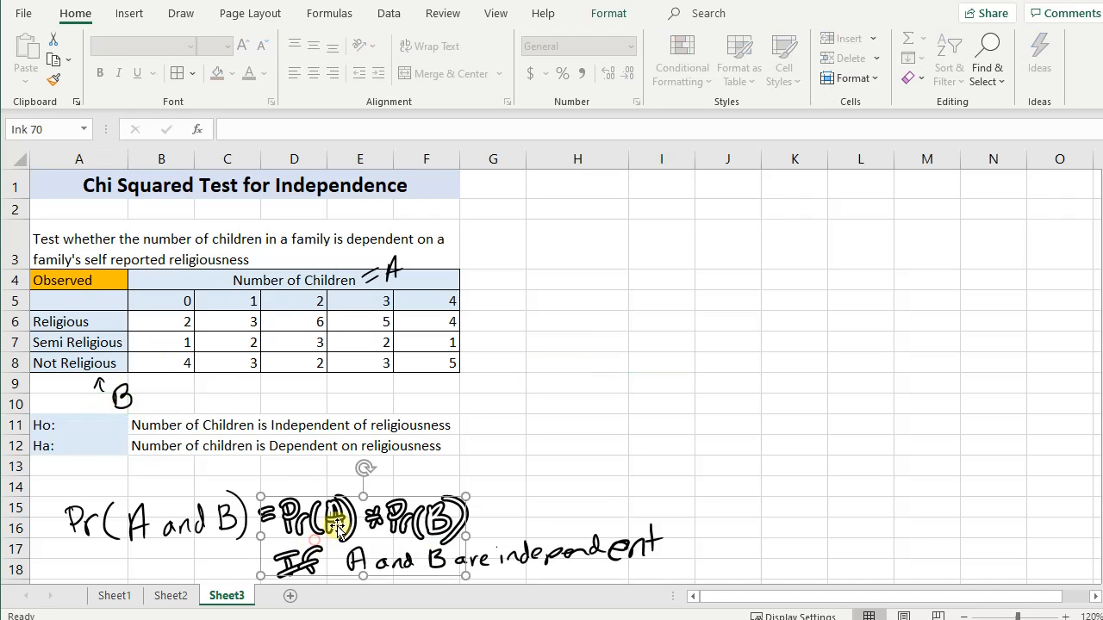
{"action": "left_click", "coordinate": [535, 491]}
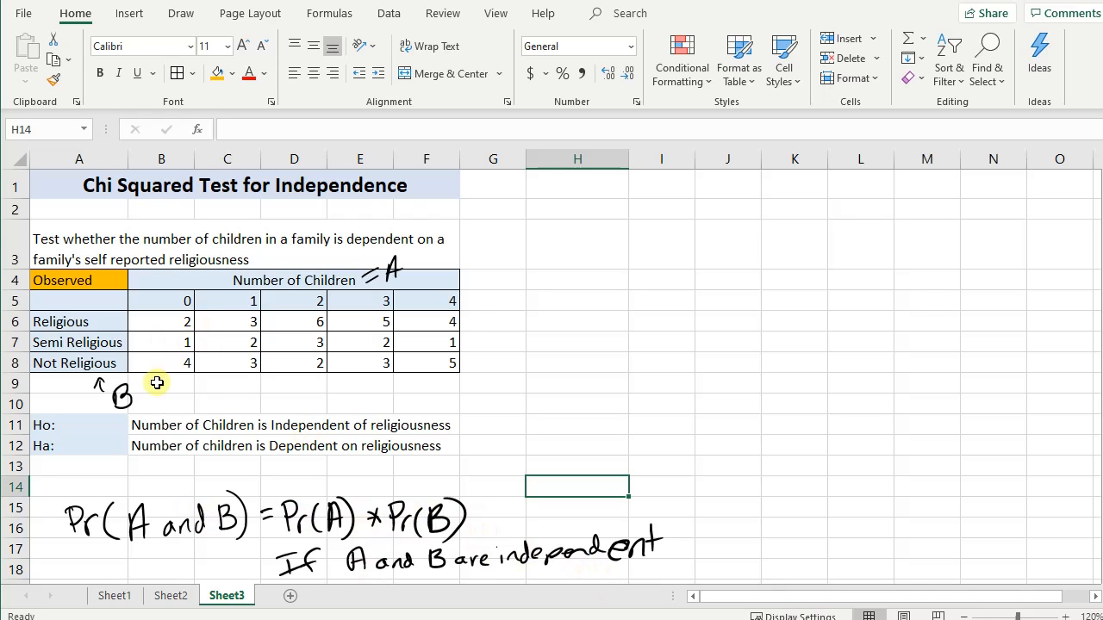
- Delete the handwritten B annotation below the table and the handwritten "= A" beside Number of Children
{"action": "left_click", "coordinate": [123, 395]}
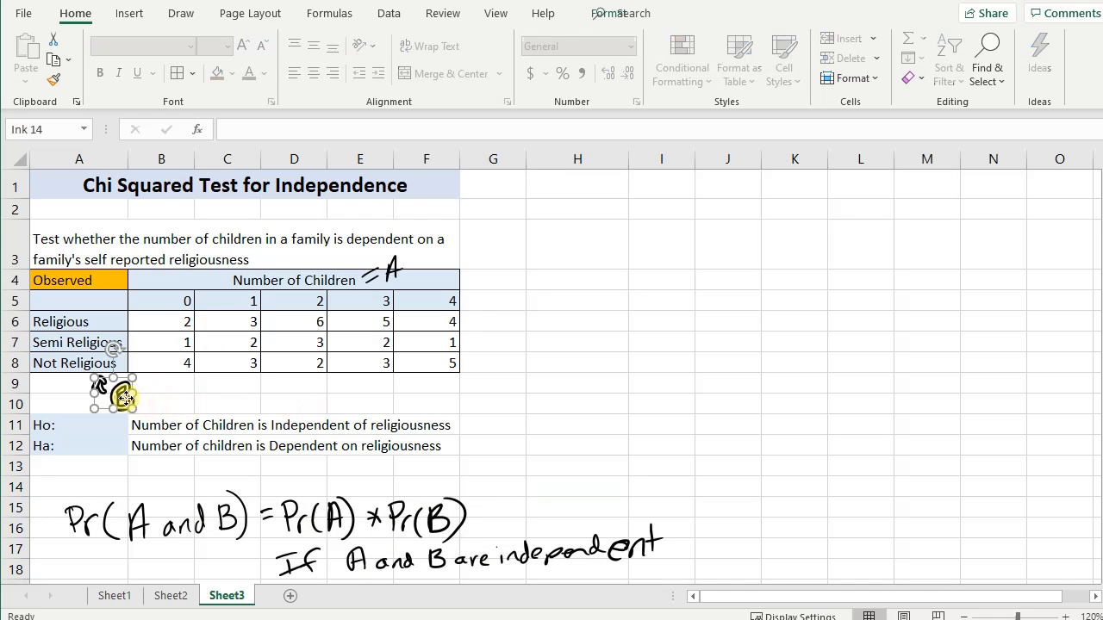
{"action": "key", "text": "Delete"}
{"action": "left_click", "coordinate": [388, 274]}
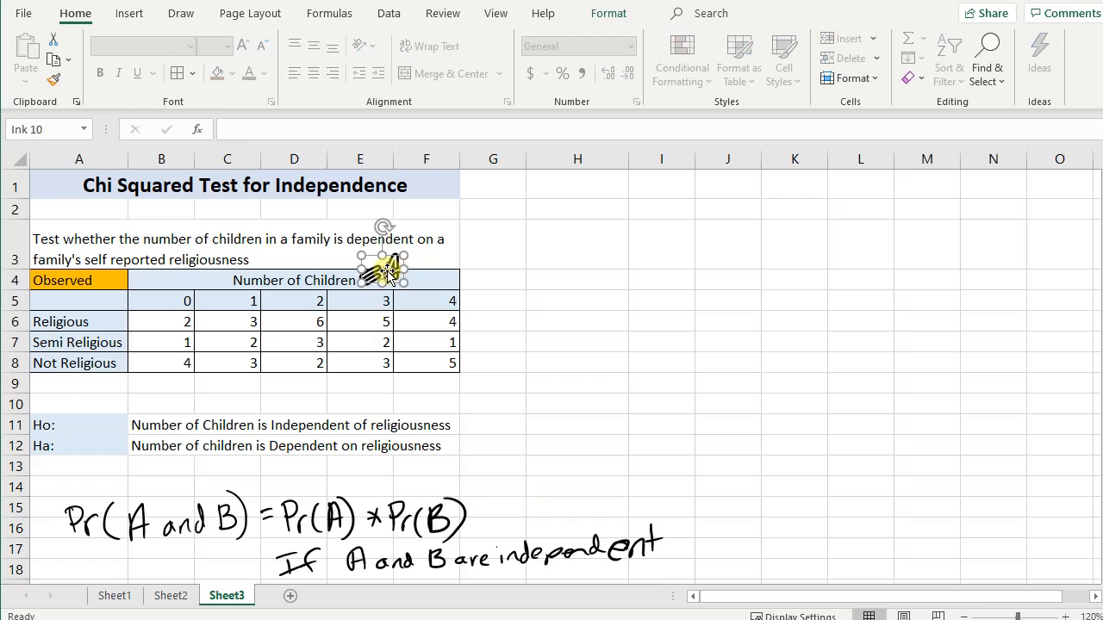
{"action": "key", "text": "Delete"}
- Copy the observed table A4:F8 and paste the duplicate starting at cell H4
{"action": "mouse_move", "coordinate": [91, 281]}
{"action": "left_mouse_down"}
{"action": "mouse_move", "coordinate": [299, 323]}
{"action": "mouse_move", "coordinate": [352, 352]}
{"action": "mouse_move", "coordinate": [351, 364]}
{"action": "left_mouse_up"}
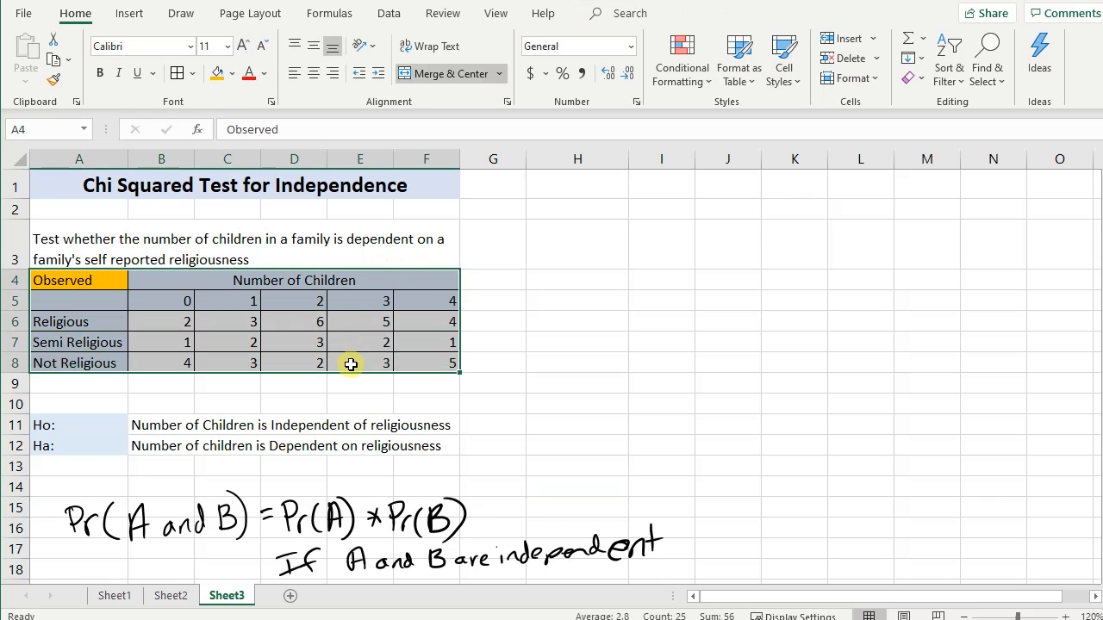
{"action": "key", "text": "ctrl+c"}
{"action": "left_click", "coordinate": [603, 285]}
{"action": "key", "text": "ctrl+v"}
{"action": "left_click", "coordinate": [767, 416]}
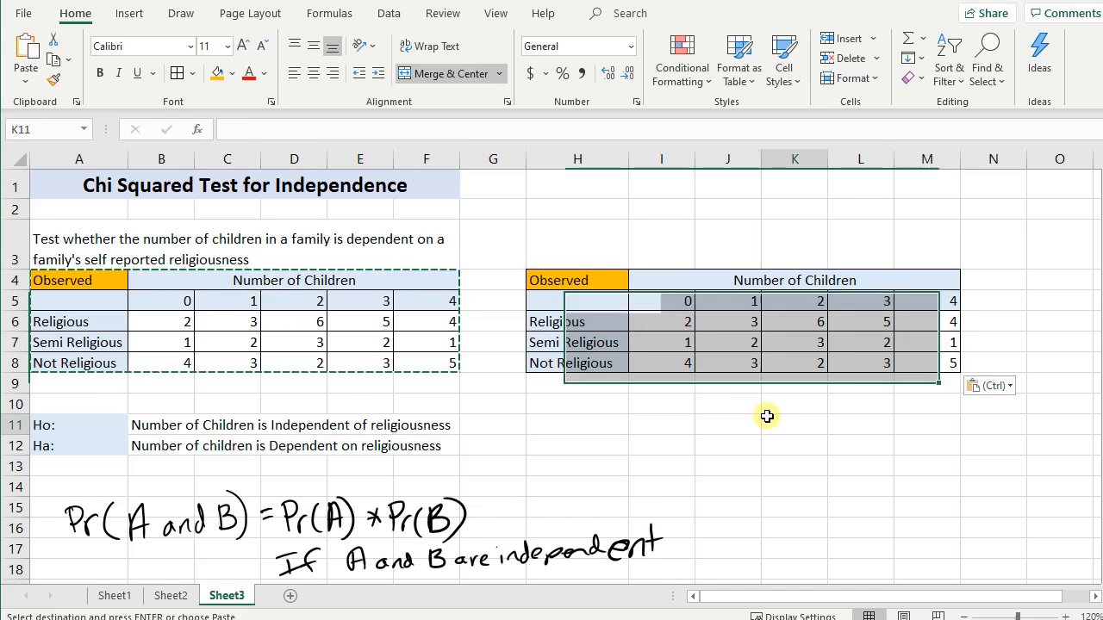
{"action": "left_click", "coordinate": [575, 279]}
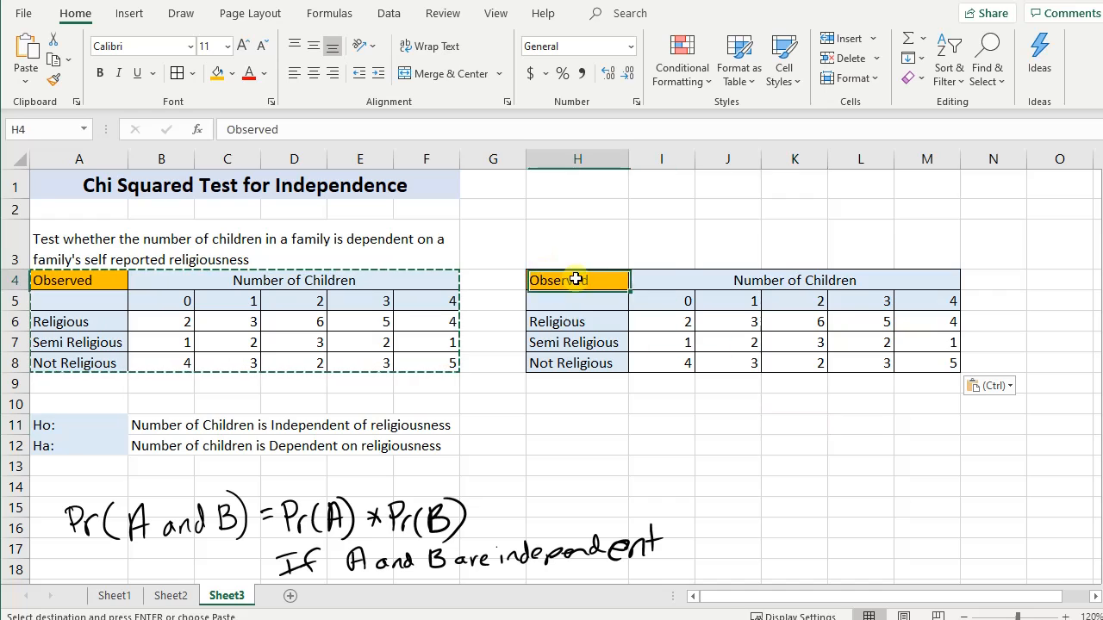
{"action": "left_click_drag", "start_coordinate": [576, 279], "coordinate": [793, 357]}
{"action": "key", "text": "ctrl+c"}
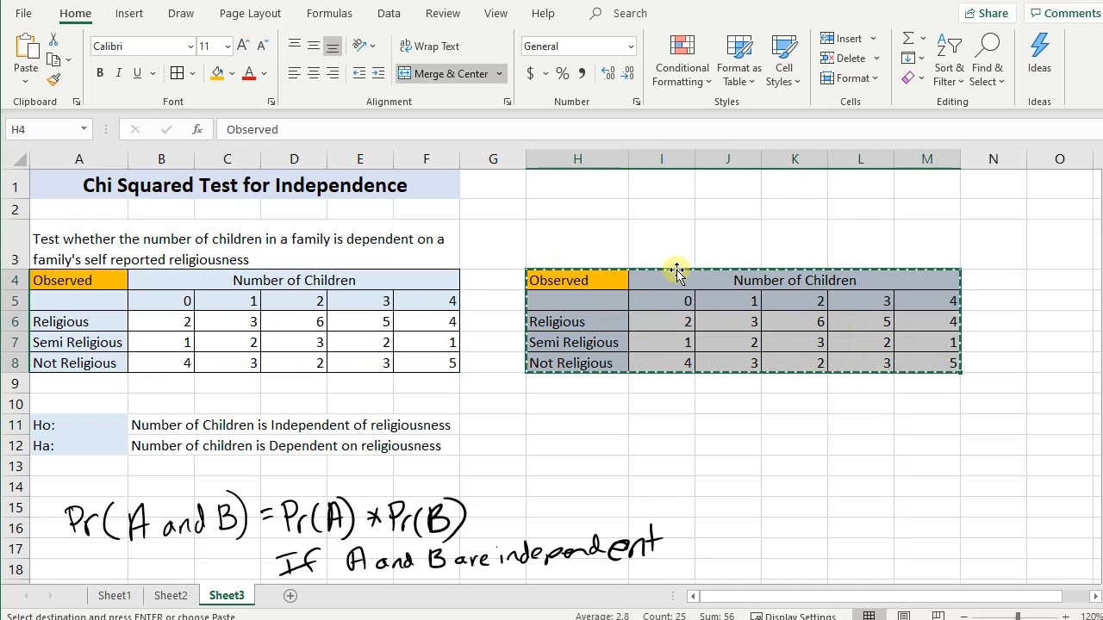
{"action": "left_click", "coordinate": [674, 274]}
{"action": "key", "text": "ctrl+v"}
{"action": "left_click", "coordinate": [463, 311]}
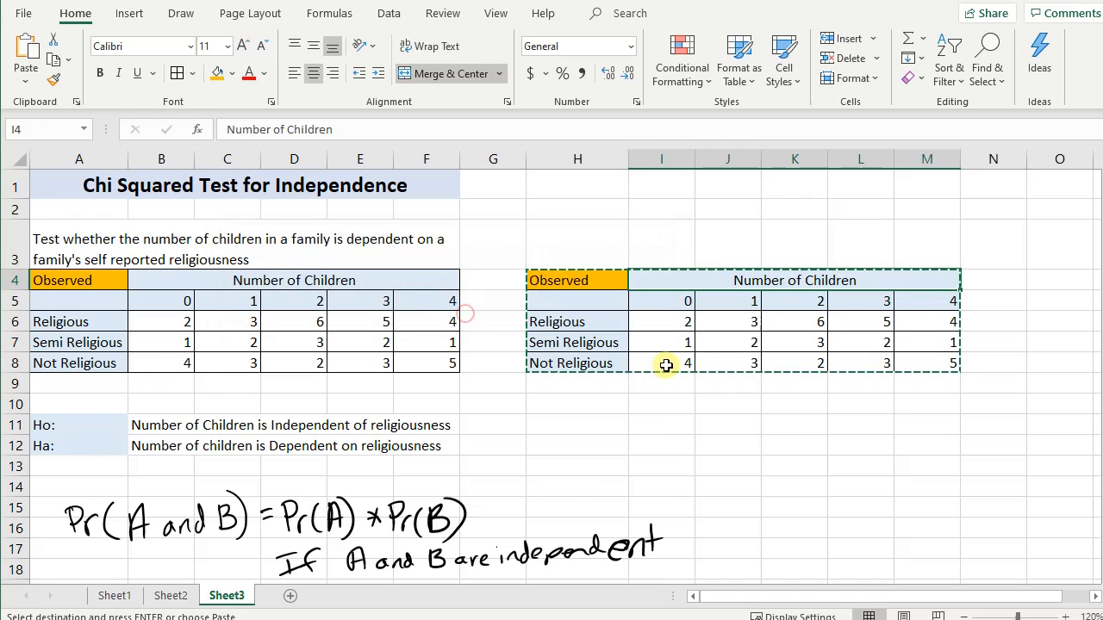
- Undo the paste at H4 and paste the copied observed table at cell I4 instead
{"action": "key", "text": "ctrl+z"}
{"action": "left_click", "coordinate": [674, 272]}
{"action": "key", "text": "ctrl+v"}
{"action": "left_click", "coordinate": [886, 478]}
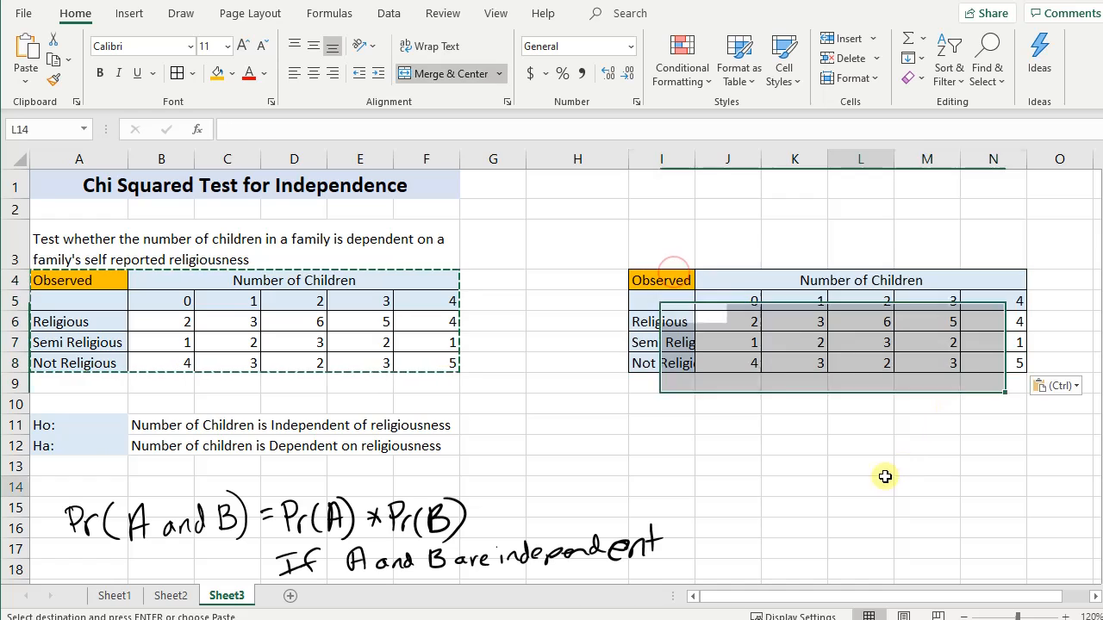
- Autofit column I to the row labels of the duplicate table and narrow column H
{"action": "double_click", "coordinate": [696, 159]}
{"action": "left_click_drag", "start_coordinate": [626, 160], "coordinate": [595, 161]}
{"action": "left_click", "coordinate": [830, 410]}
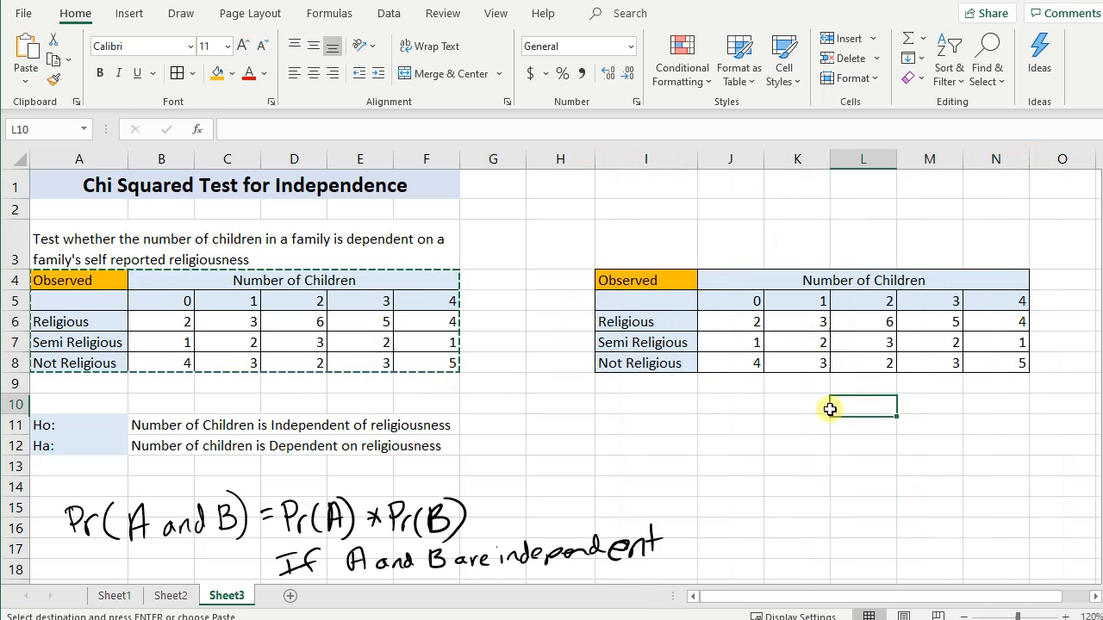
{"action": "left_click", "coordinate": [97, 388]}
- Relabel the corner cell I4 of the duplicate table as "Expected"
{"action": "left_click", "coordinate": [683, 289]}
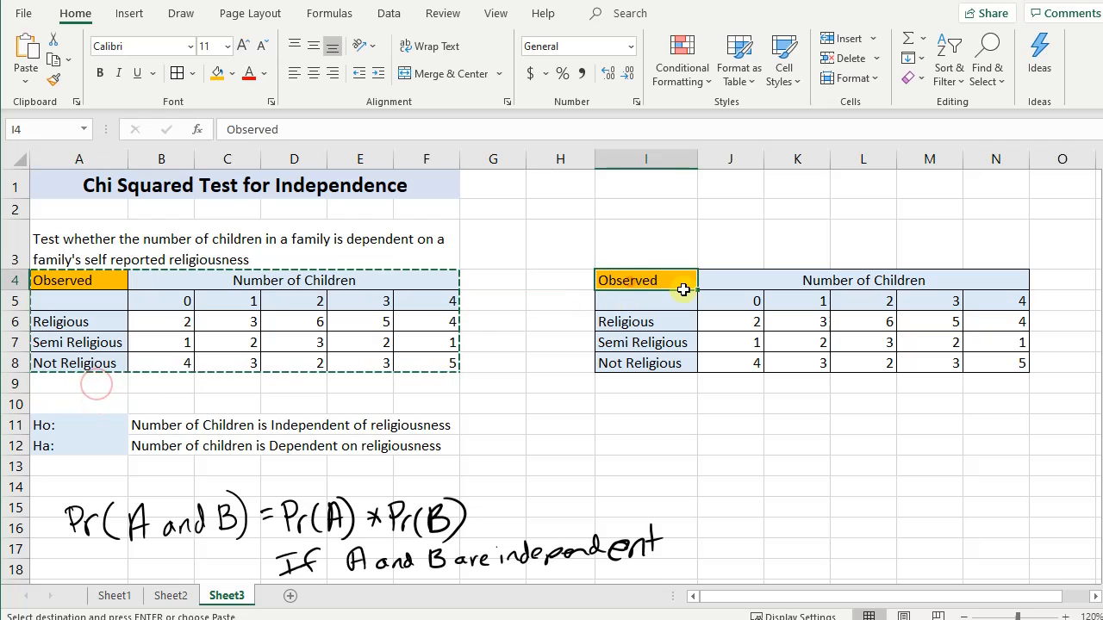
{"action": "type", "text": "Expe"}
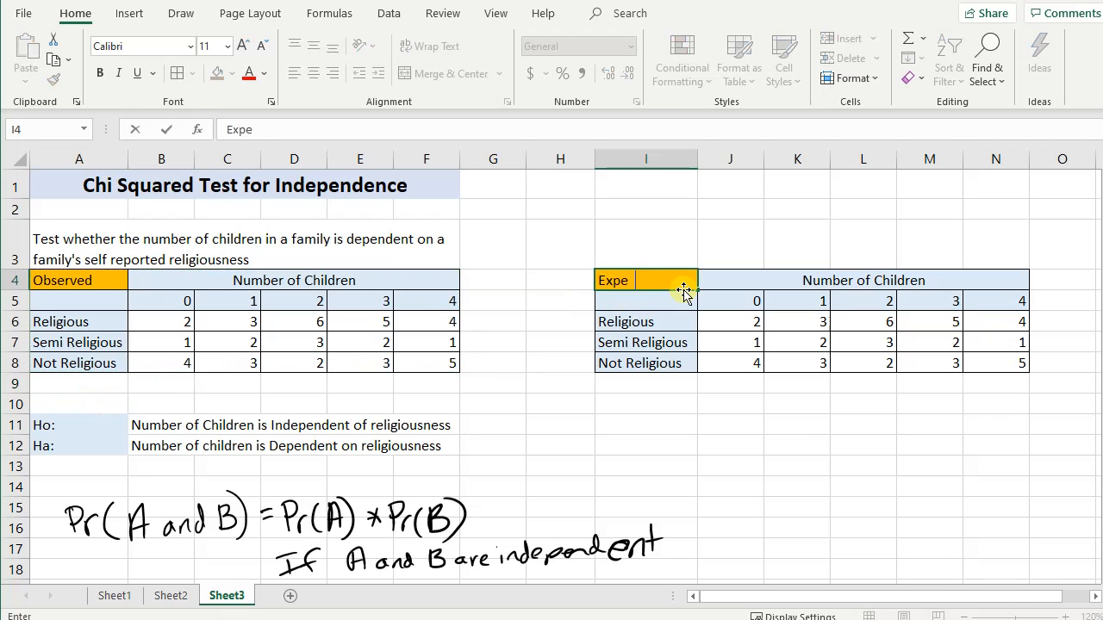
{"action": "type", "text": "cted"}
{"action": "key", "text": "Return"}
{"action": "key", "text": "Return"}
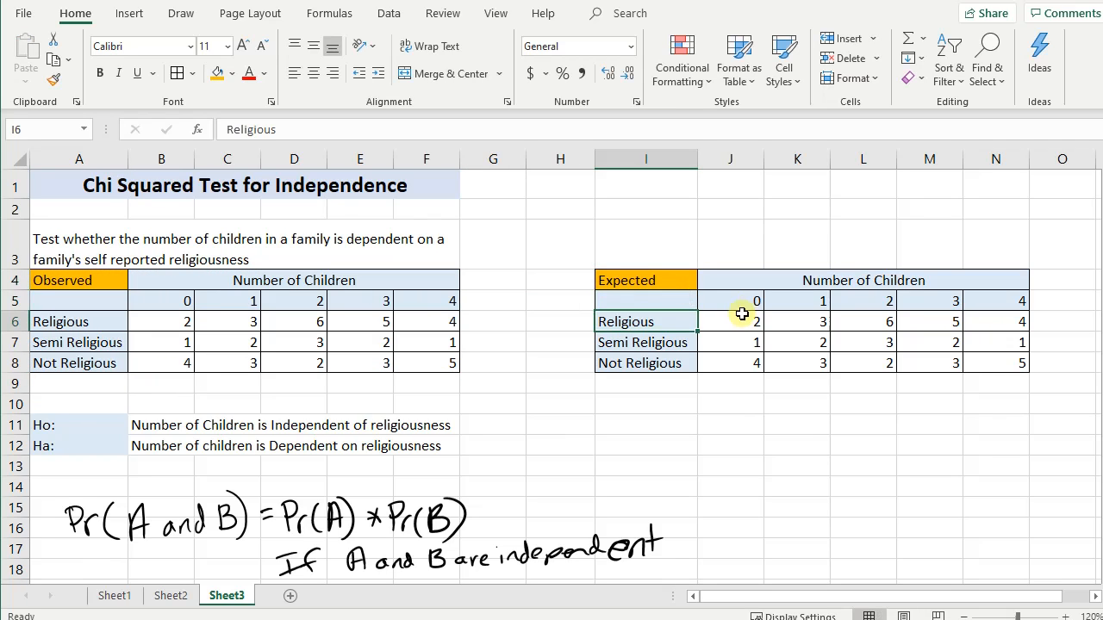
- Clear the copied counts from cells J6:N8 of the Expected table
{"action": "left_click_drag", "start_coordinate": [742, 314], "coordinate": [995, 371]}
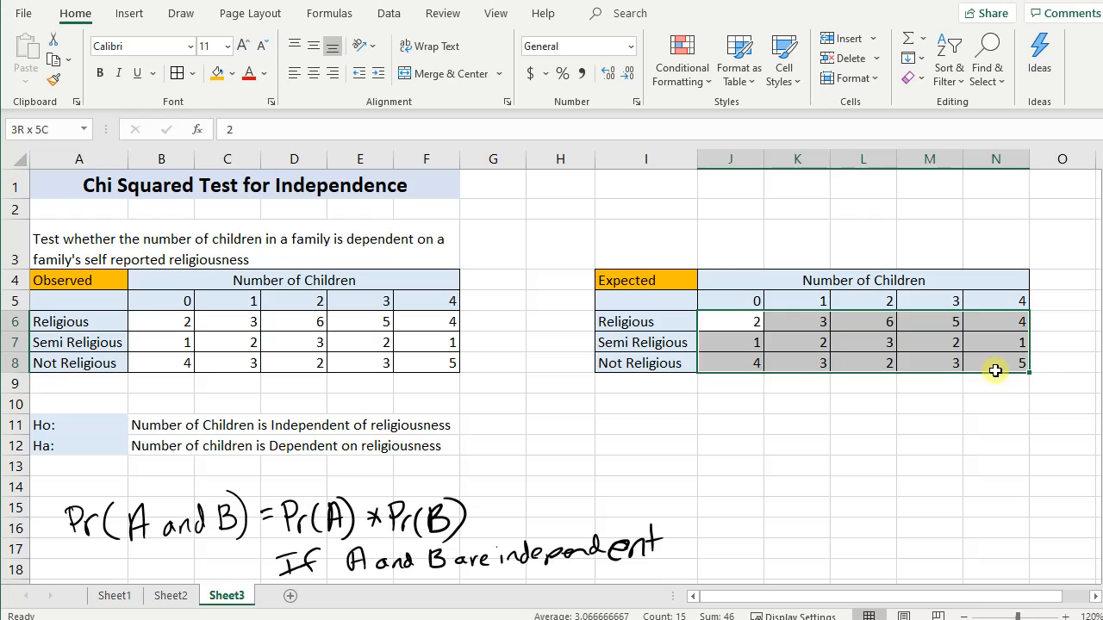
{"action": "key", "text": "Delete"}
{"action": "left_click", "coordinate": [872, 404]}
{"action": "left_click", "coordinate": [706, 317]}
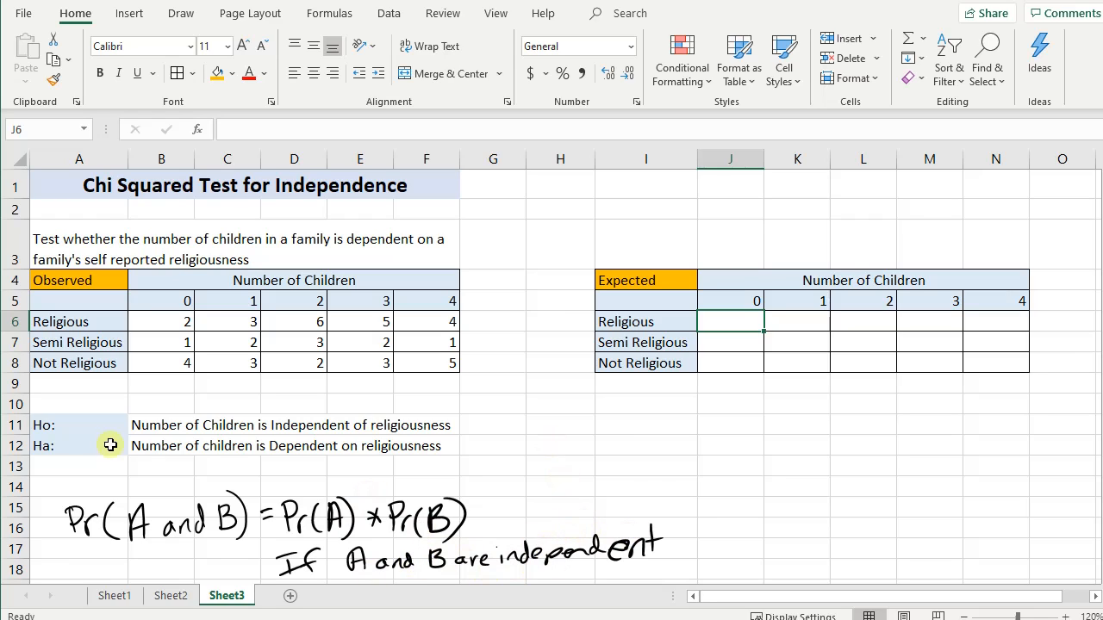
{"action": "left_click", "coordinate": [153, 386]}
{"action": "left_click", "coordinate": [99, 390]}
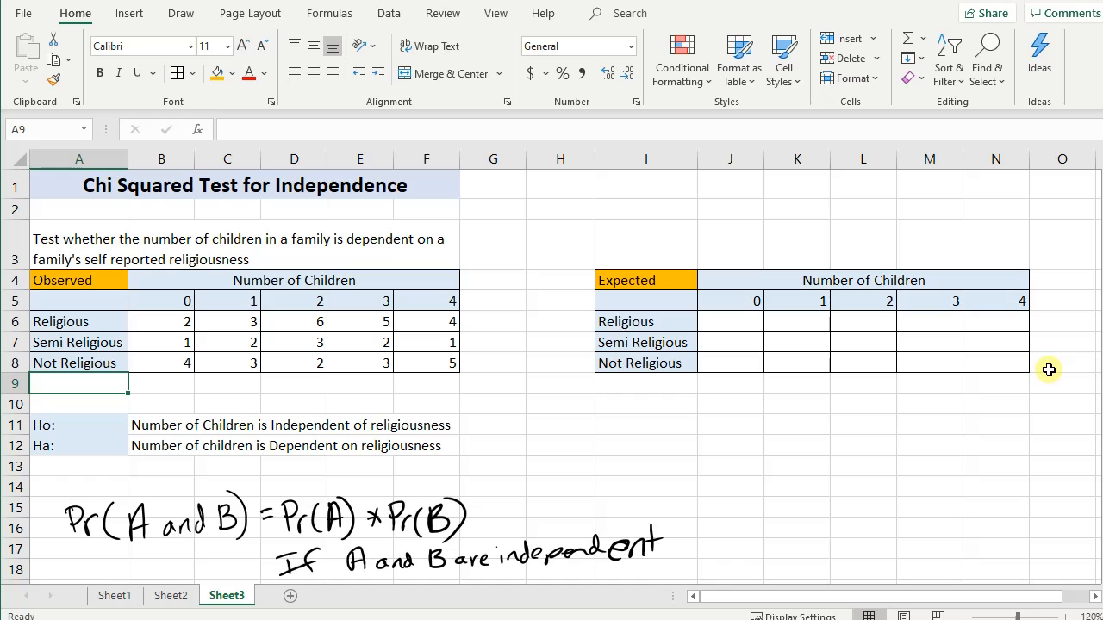
{"action": "key", "text": "Right"}
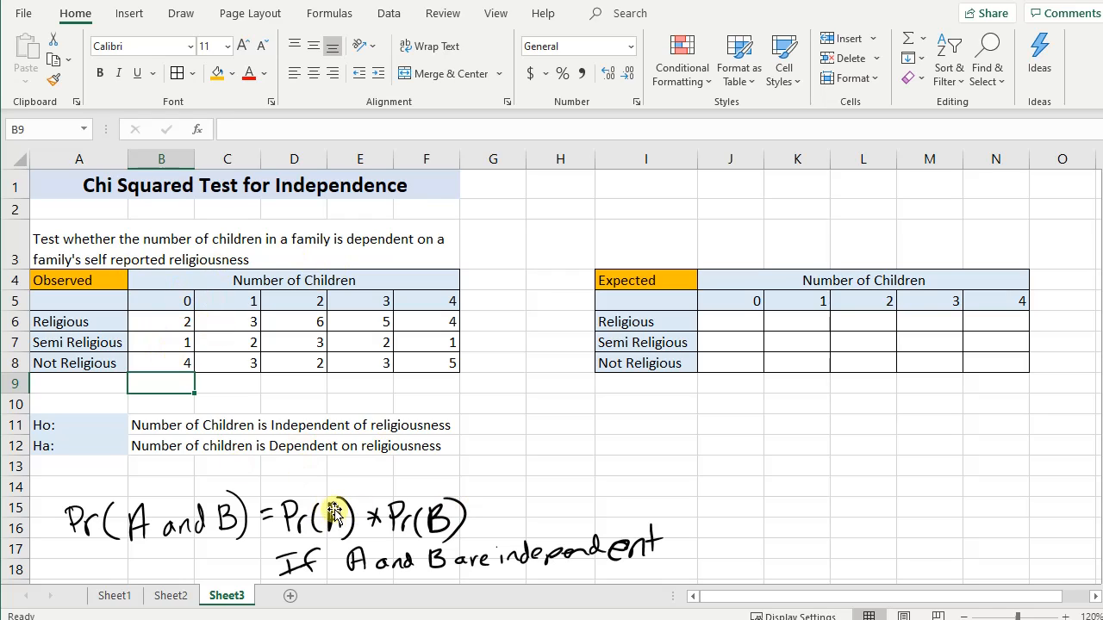
{"action": "left_click", "coordinate": [177, 301]}
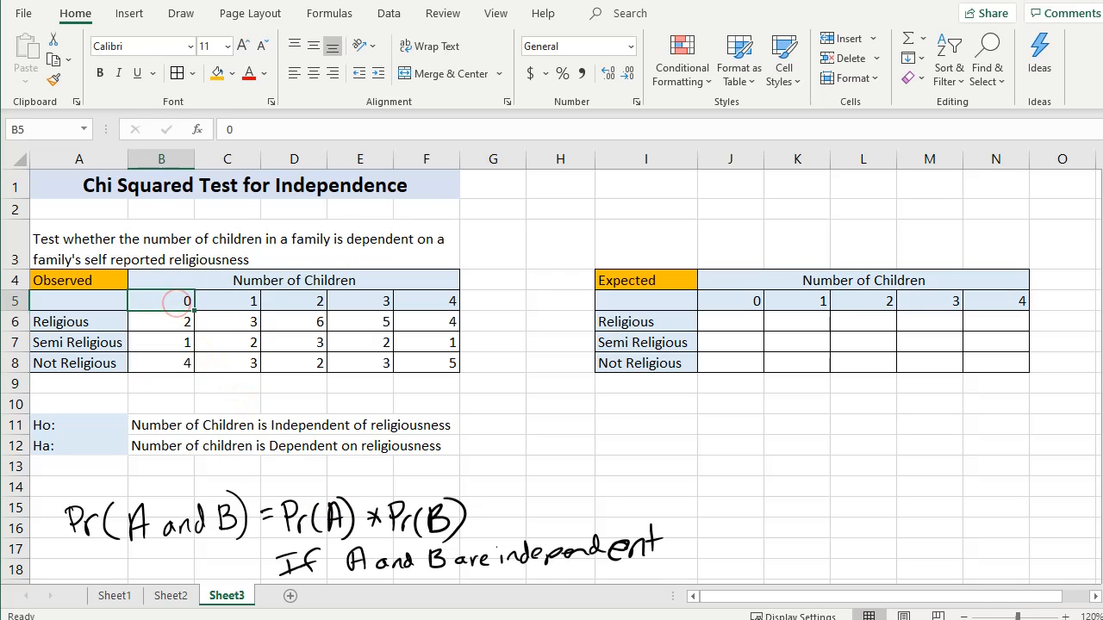
{"action": "left_click", "coordinate": [170, 382]}
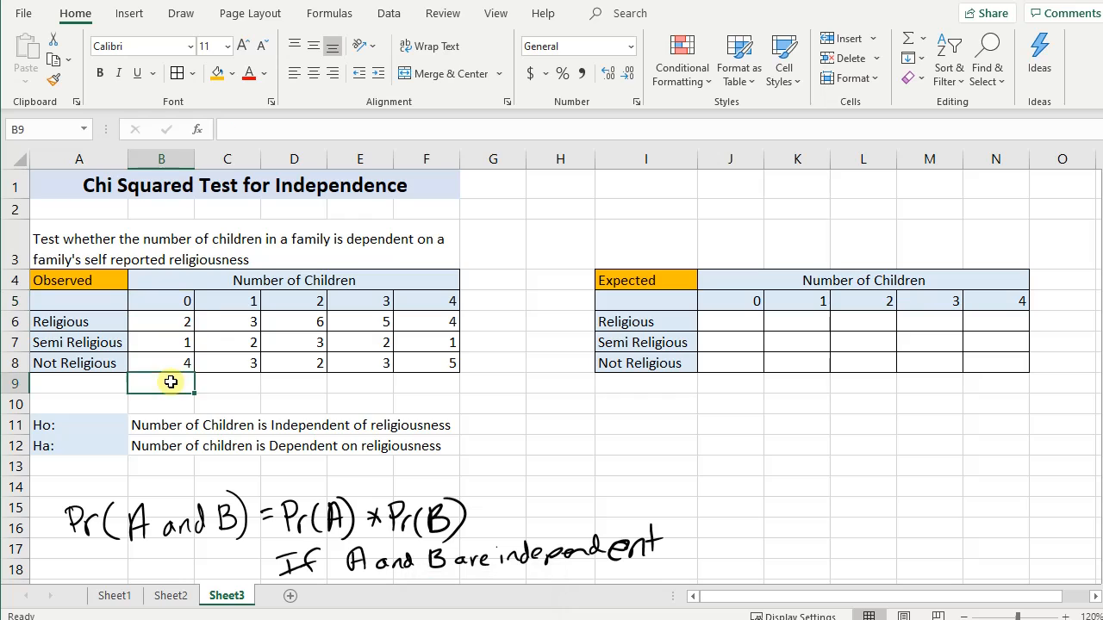
- Calculate the grand total of the observed counts in cell G9 with the formula =SUM(B6:F8)
{"action": "left_click", "coordinate": [465, 383]}
{"action": "type", "text": "="}
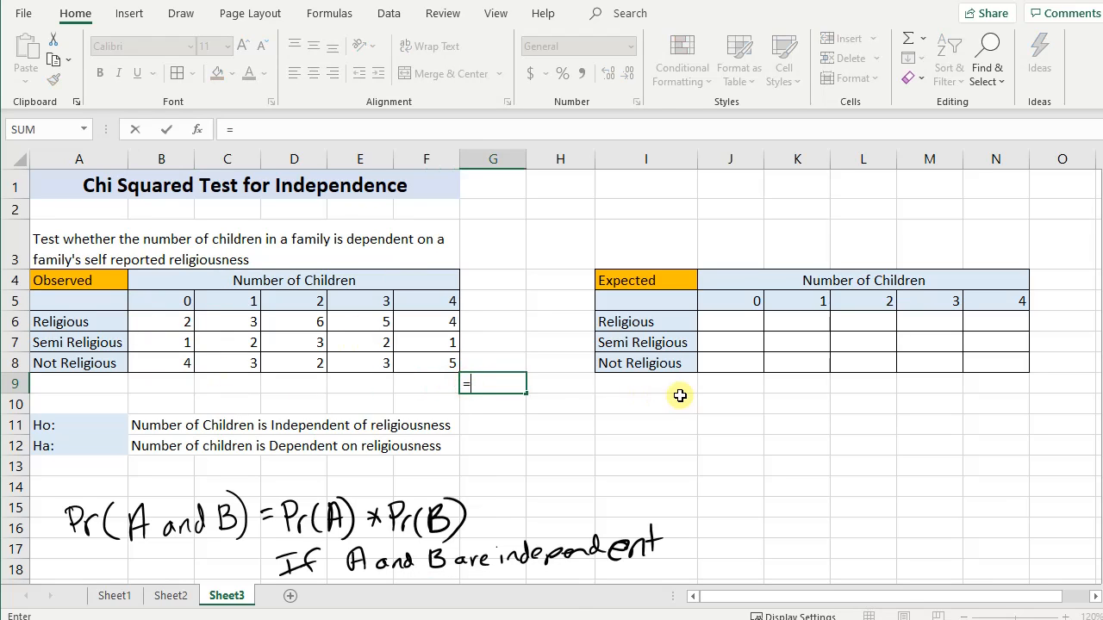
{"action": "type", "text": "sum("}
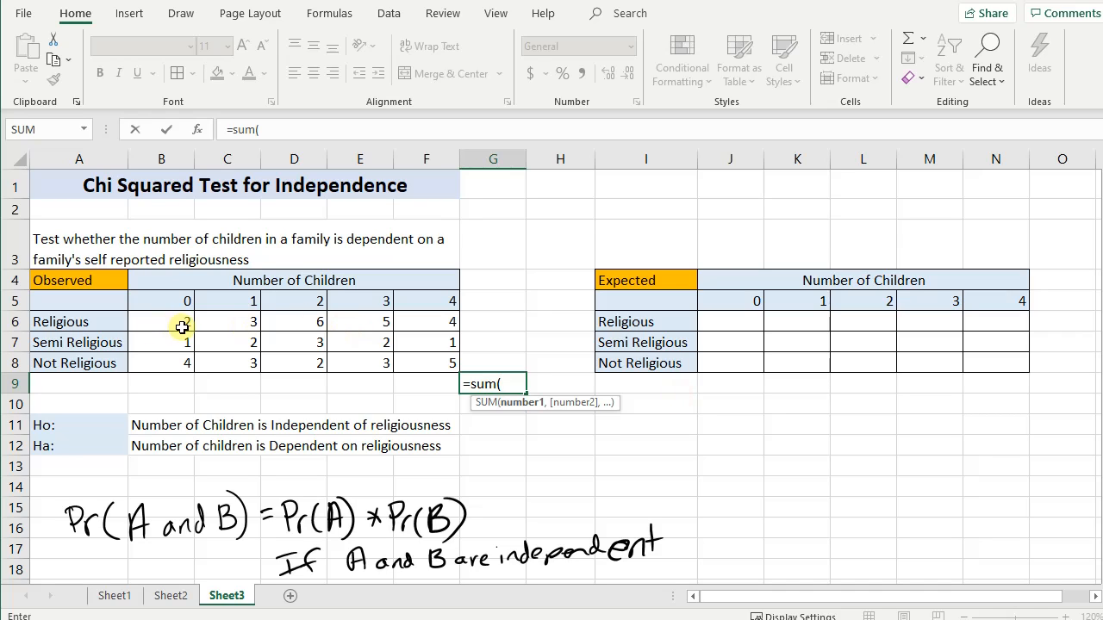
{"action": "left_click_drag", "start_coordinate": [177, 322], "coordinate": [421, 365]}
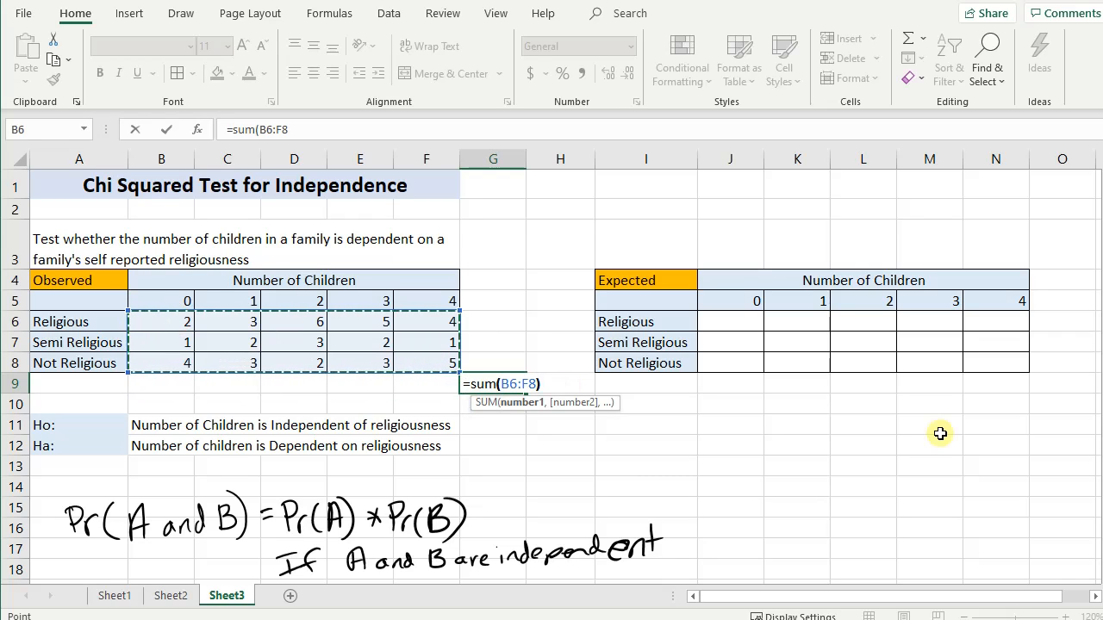
{"action": "key", "text": "Return"}
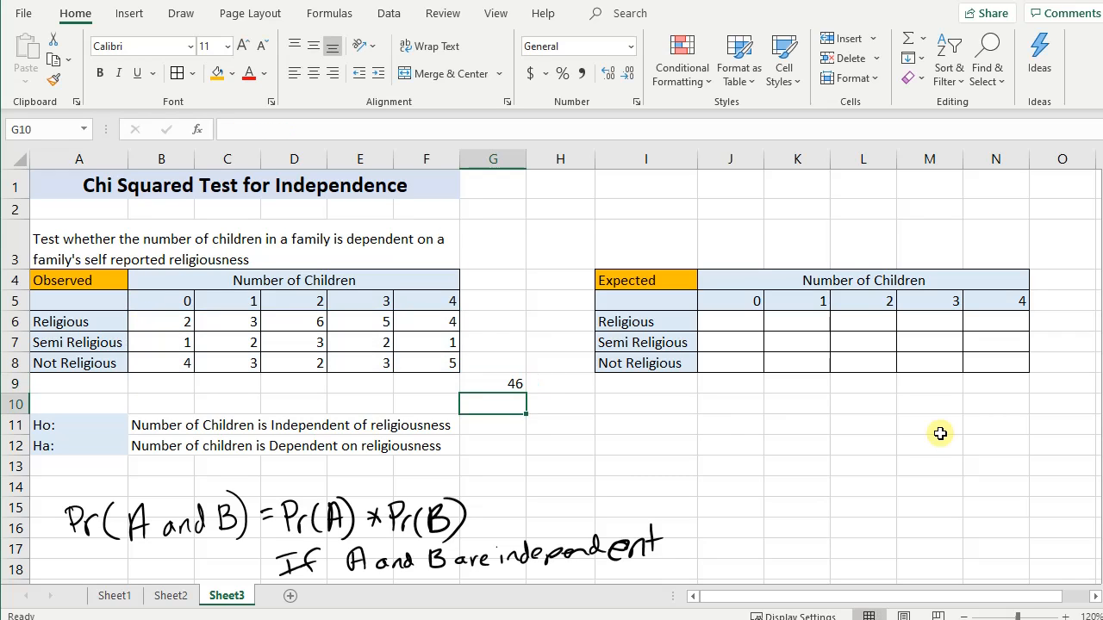
- Fill the grand total cell G9 with orange
{"action": "left_click", "coordinate": [481, 385]}
{"action": "left_click", "coordinate": [218, 76]}
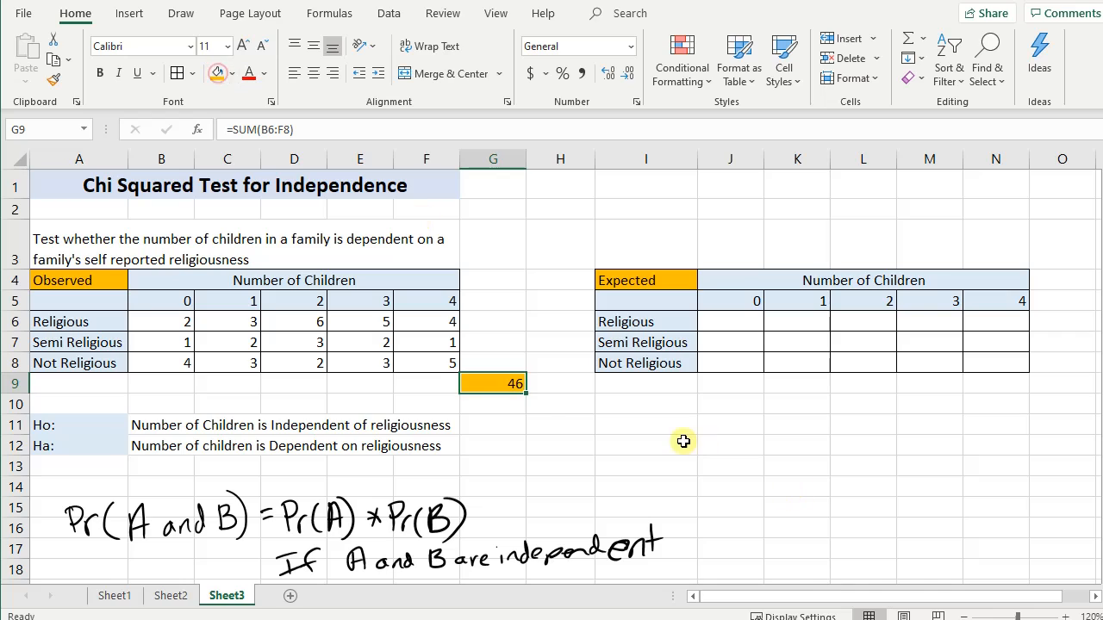
{"action": "left_click", "coordinate": [678, 444]}
- Add up the zero-children counts in B6:B8 and enter their share of the total in cell B9 as =7/46
{"action": "left_click", "coordinate": [188, 384]}
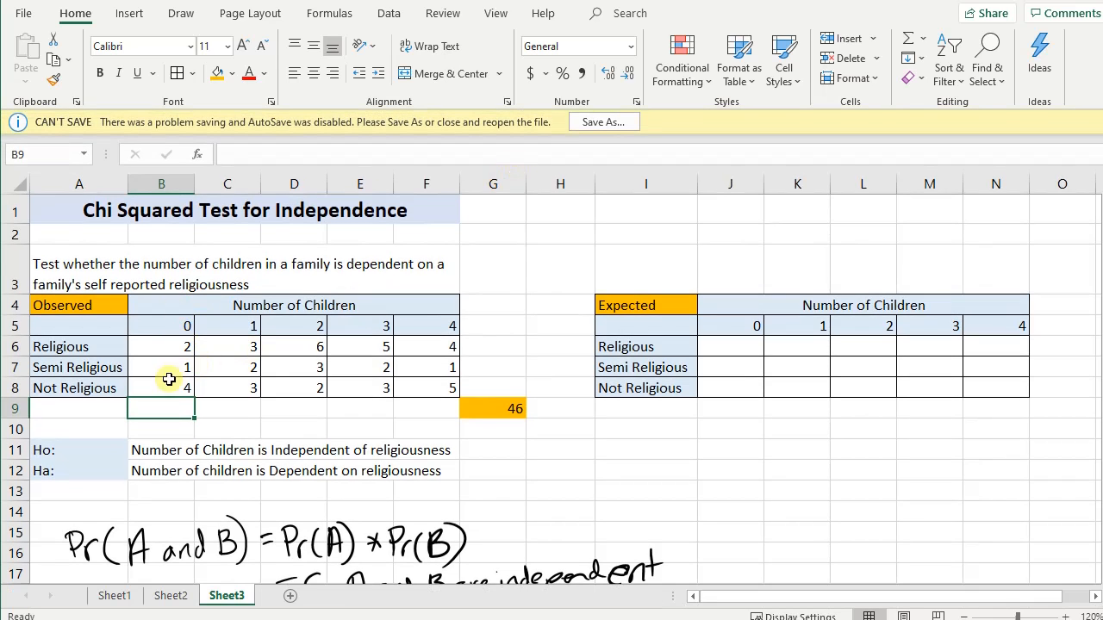
{"action": "left_click", "coordinate": [187, 345]}
{"action": "left_click", "coordinate": [169, 367]}
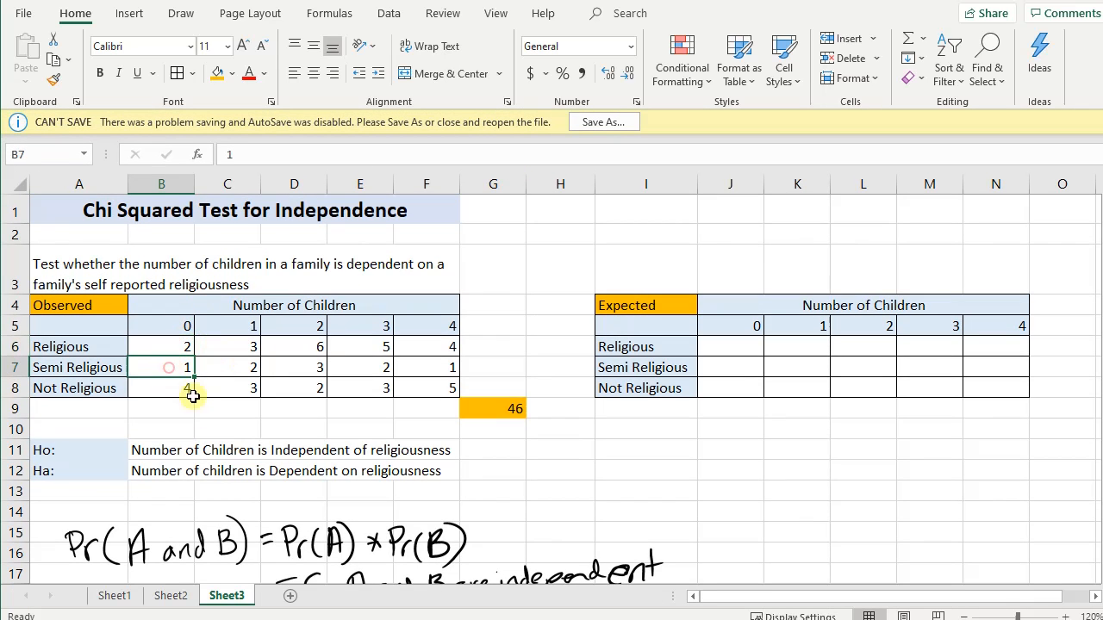
{"action": "left_click", "coordinate": [177, 385]}
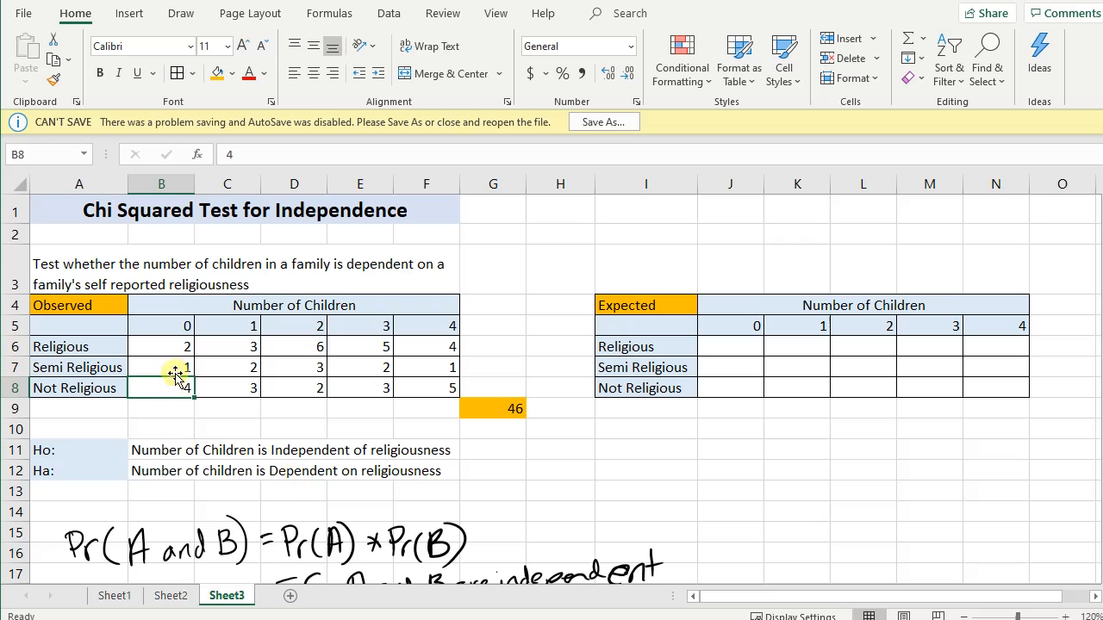
{"action": "left_click_drag", "start_coordinate": [168, 348], "coordinate": [171, 390]}
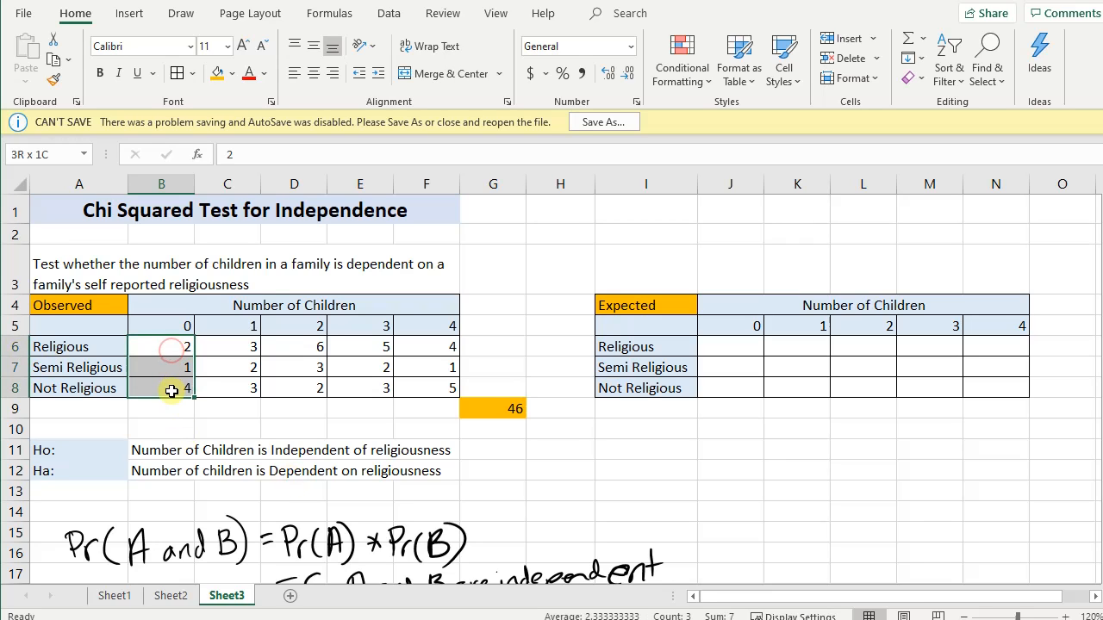
{"action": "left_click", "coordinate": [495, 413]}
{"action": "left_click", "coordinate": [158, 408]}
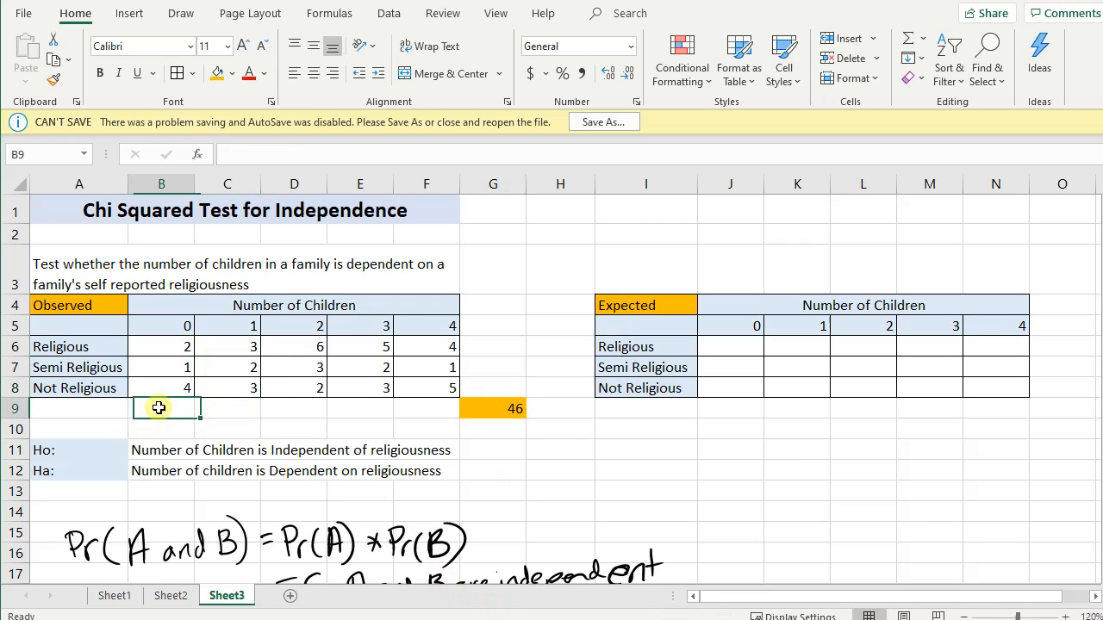
{"action": "type", "text": "=7/46"}
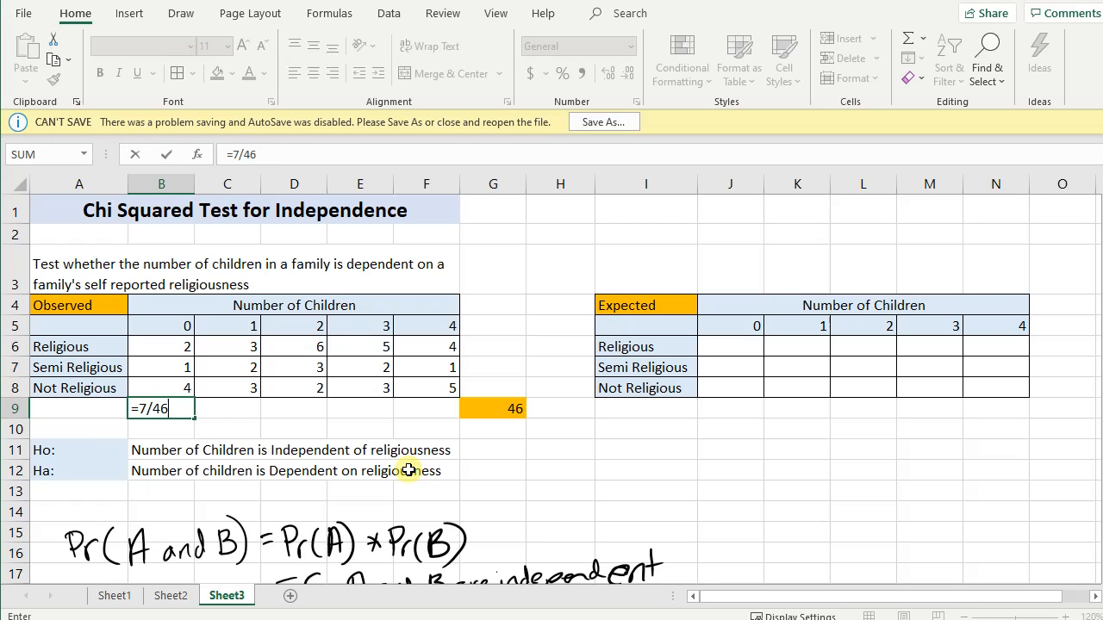
{"action": "key", "text": "Return"}
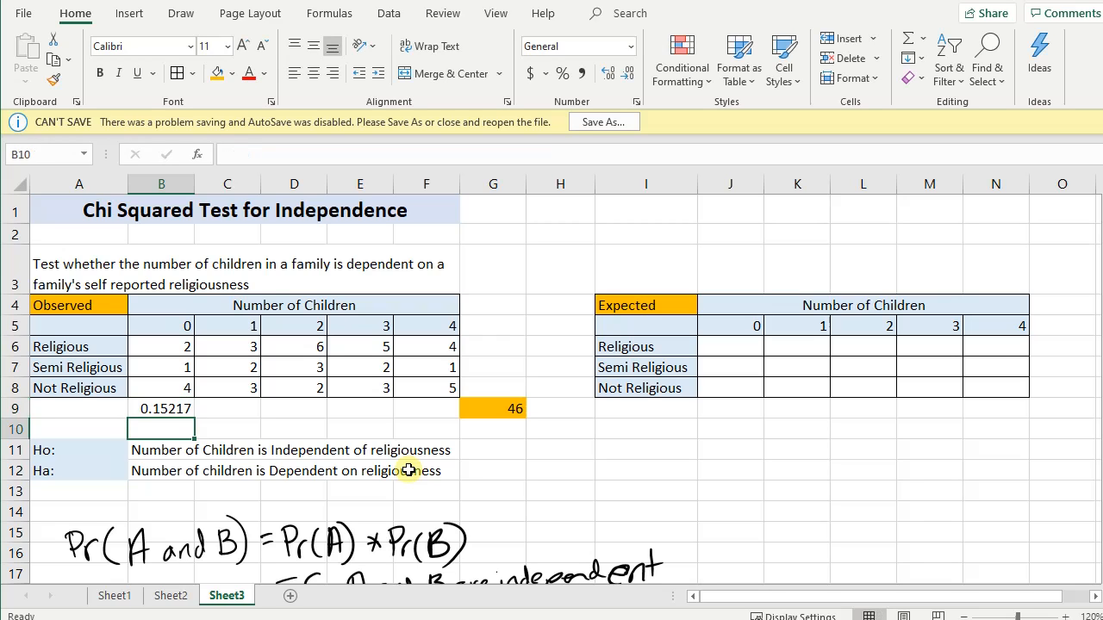
- Dismiss the save warning and format cell B9 as a percentage
{"action": "left_click", "coordinate": [161, 410]}
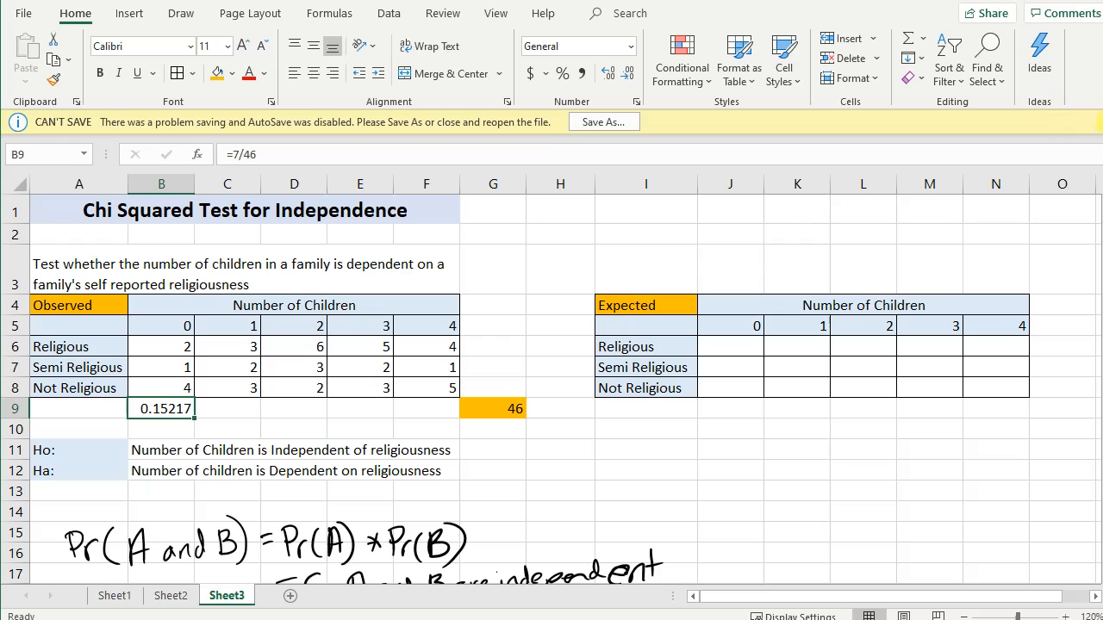
{"action": "left_click", "coordinate": [1098, 122]}
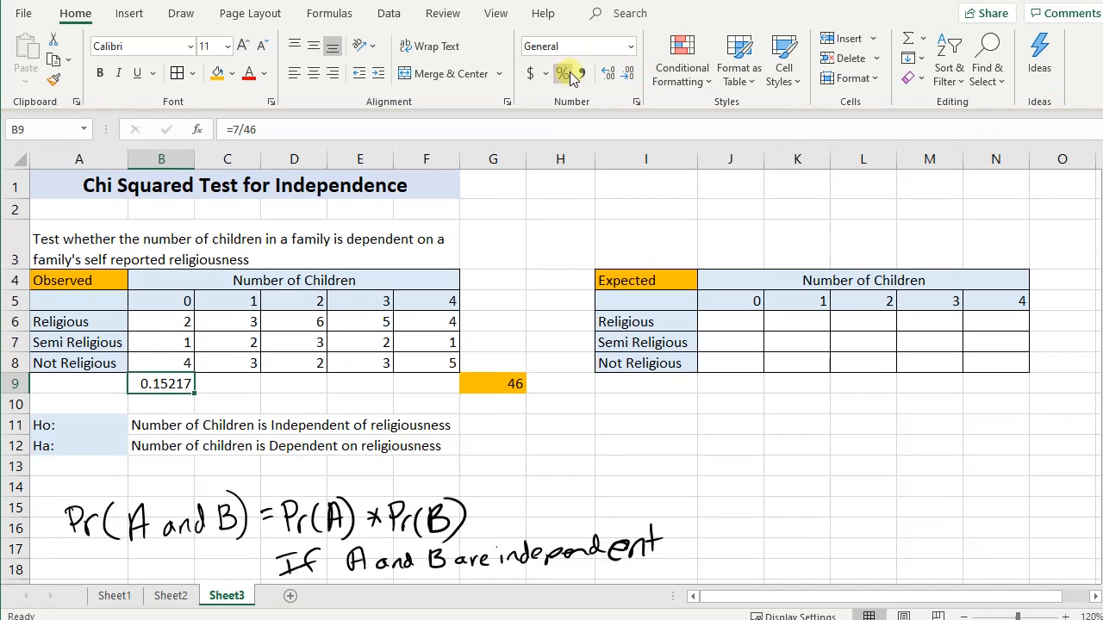
{"action": "left_click", "coordinate": [562, 75]}
{"action": "left_click", "coordinate": [276, 401]}
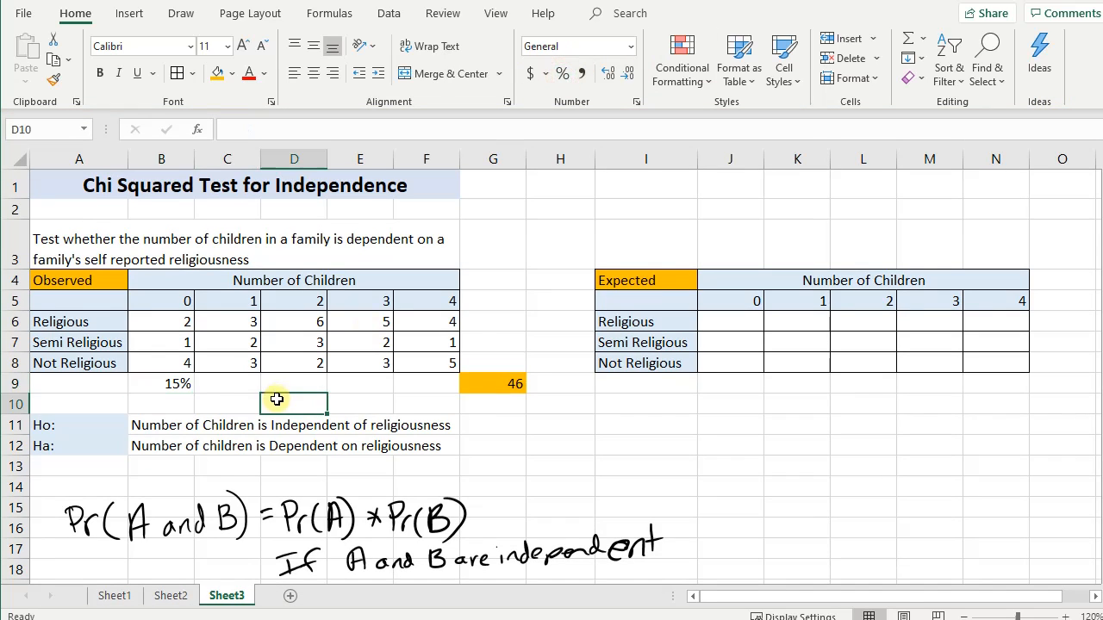
{"action": "left_click", "coordinate": [176, 383]}
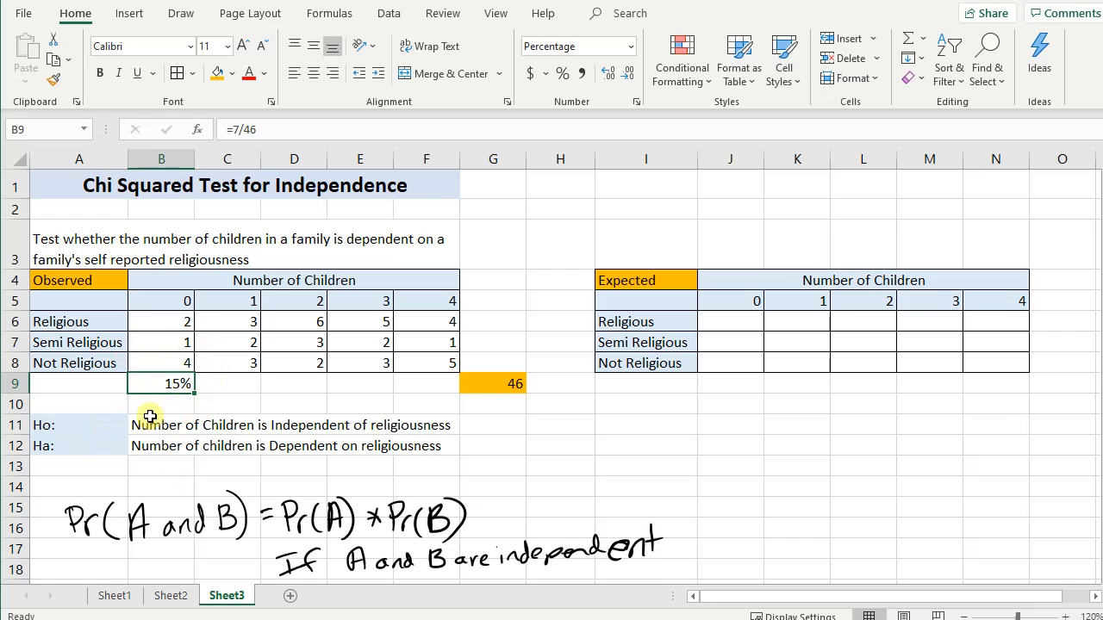
{"action": "double_click", "coordinate": [160, 387]}
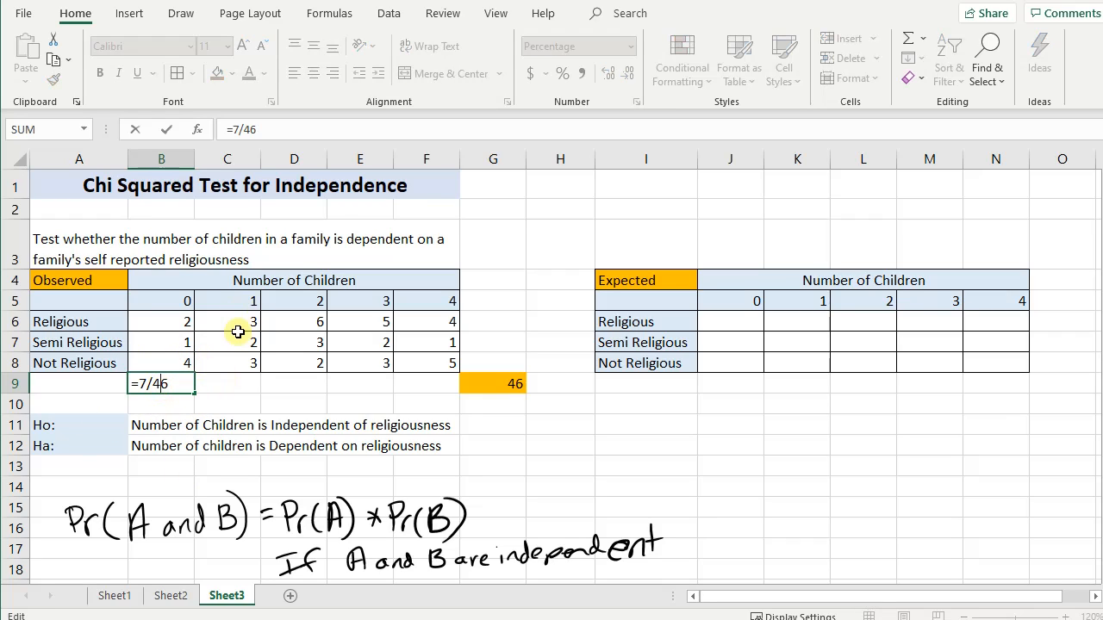
{"action": "left_click", "coordinate": [148, 382]}
{"action": "type", "text": "sum("}
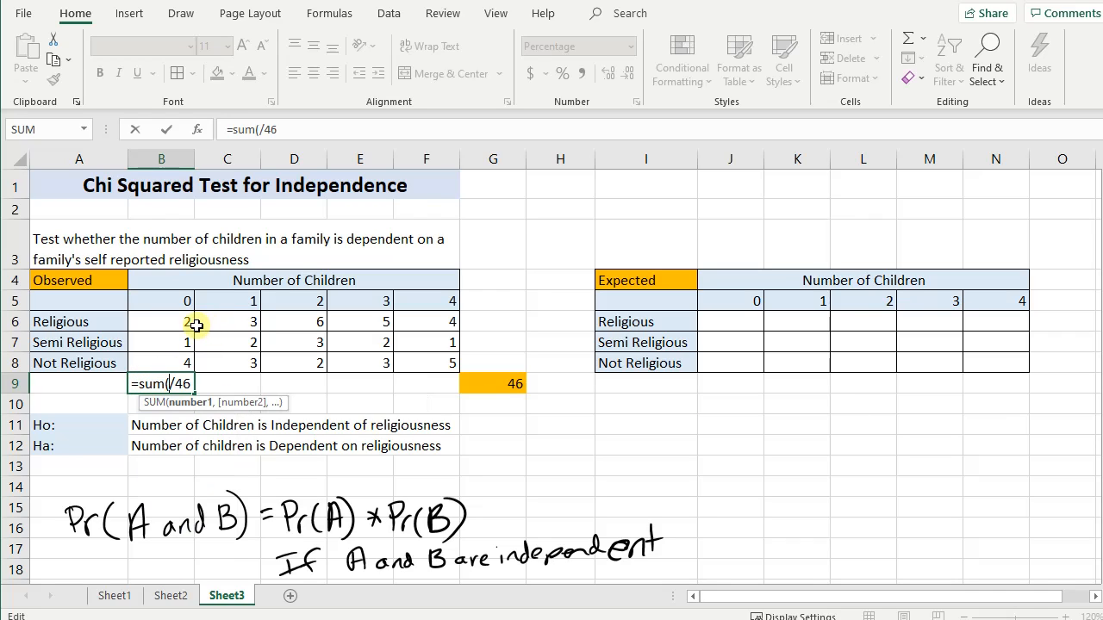
{"action": "key", "text": "BackSpace"}
{"action": "key", "text": "BackSpace"}
{"action": "key", "text": "BackSpace"}
{"action": "key", "text": "BackSpace"}
{"action": "key", "text": "BackSpace"}
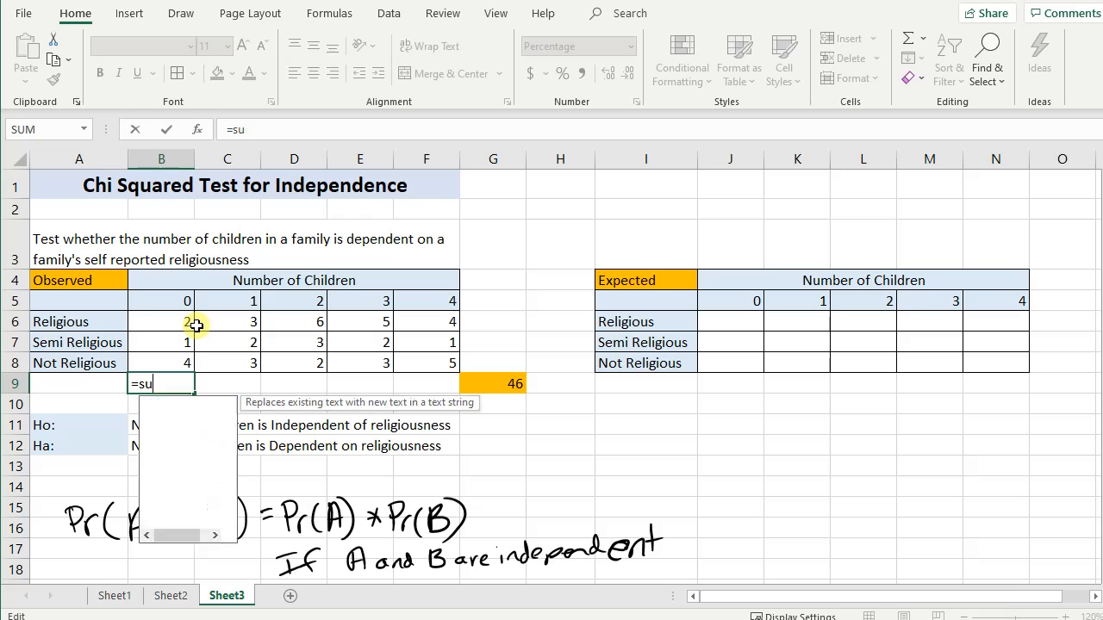
{"action": "key", "text": "Return"}
- Replace the zero-children share in cell B9 with the formula =SUM(B6:B8)/46
{"action": "key", "text": "Up"}
{"action": "type", "text": "=sum("}
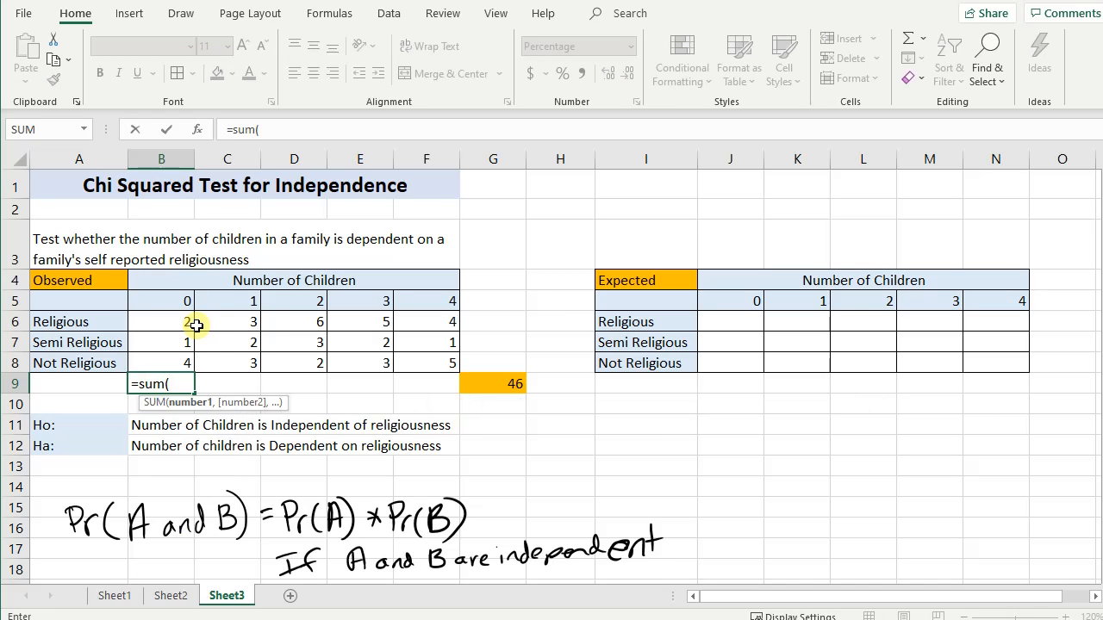
{"action": "left_click_drag", "start_coordinate": [173, 322], "coordinate": [165, 363]}
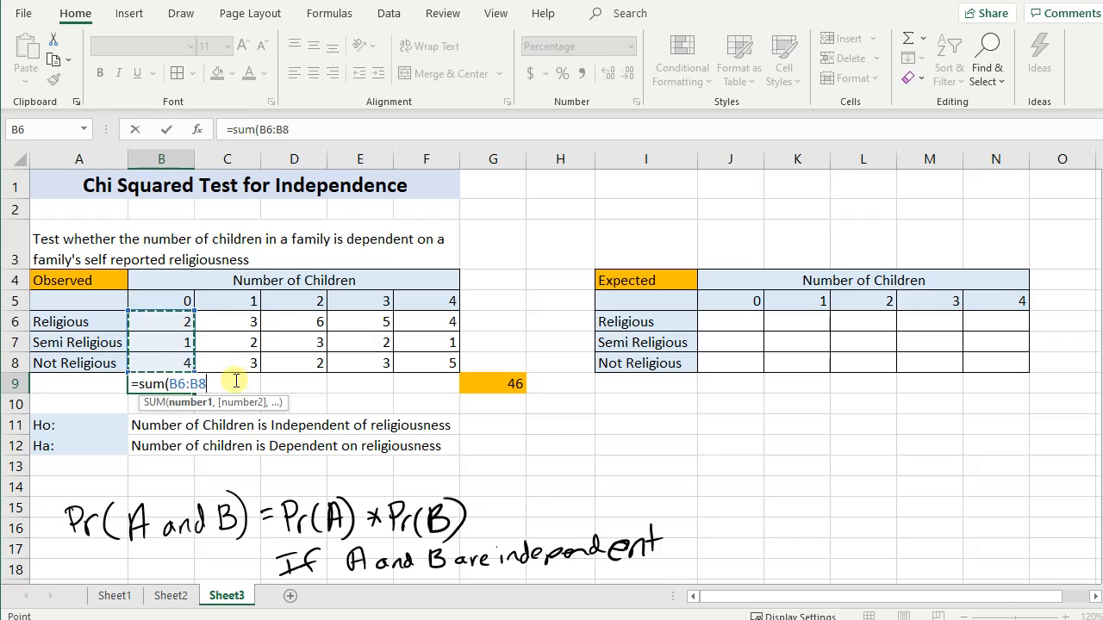
{"action": "type", "text": ")/46"}
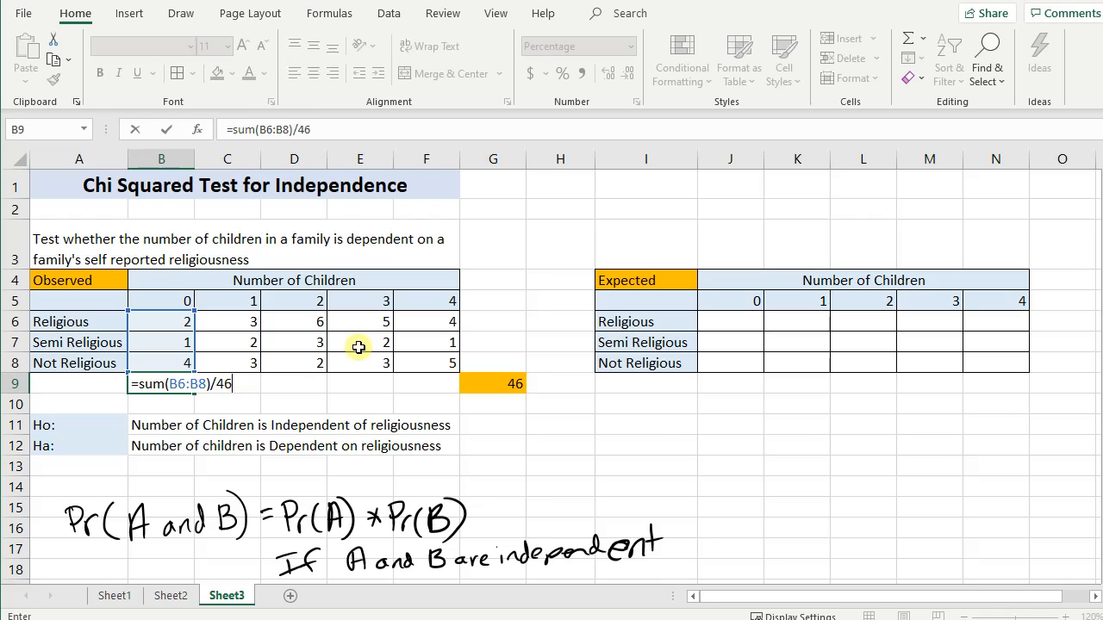
{"action": "key", "text": "Return"}
- Copy the share formula from B9 across to F9 and check the copied formulas for each number of children
{"action": "left_click", "coordinate": [177, 384]}
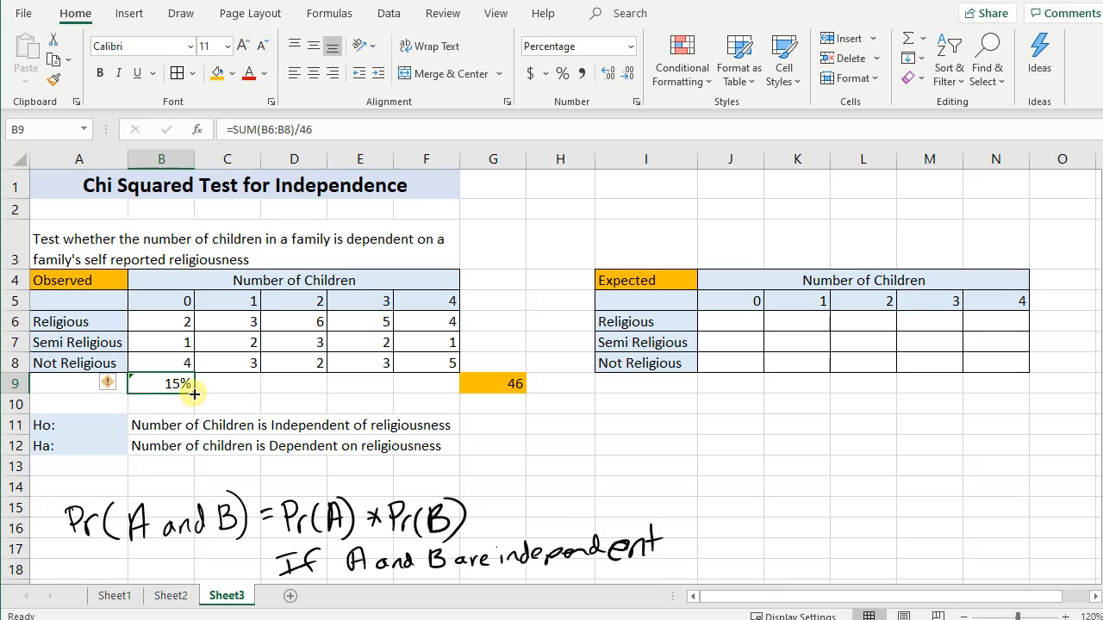
{"action": "left_click_drag", "start_coordinate": [195, 394], "coordinate": [431, 401]}
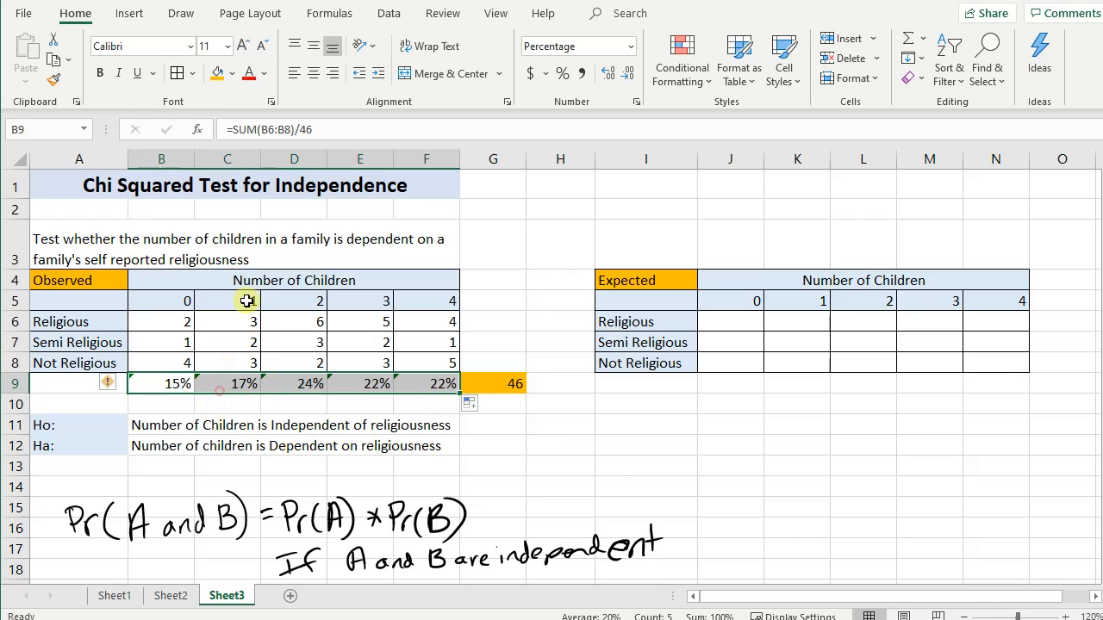
{"action": "left_click", "coordinate": [231, 385]}
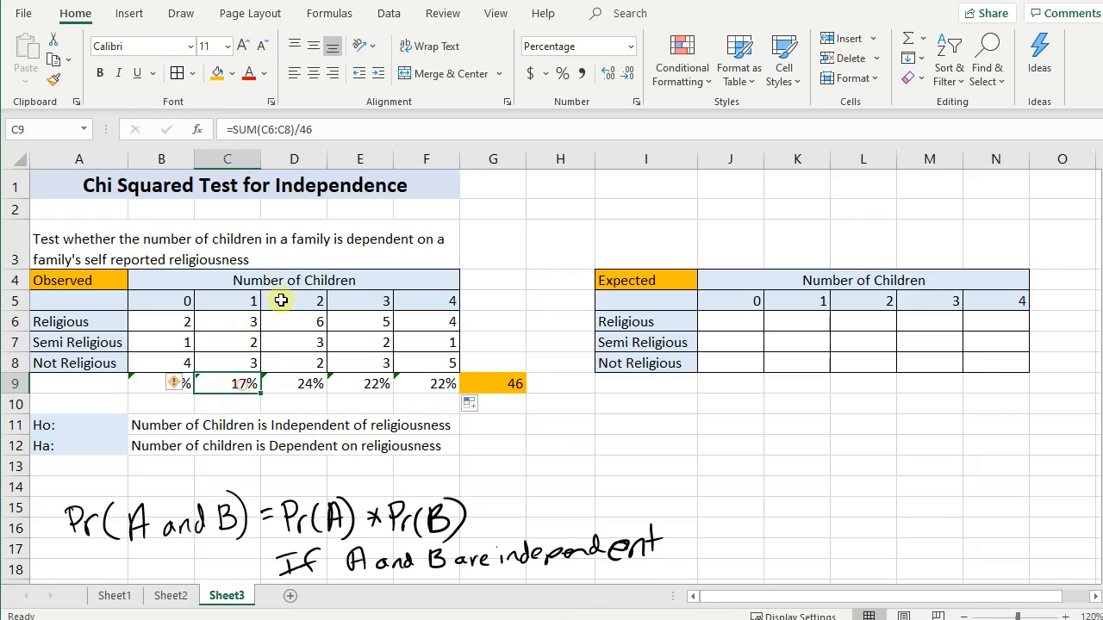
{"action": "left_click", "coordinate": [319, 380]}
{"action": "left_click", "coordinate": [370, 383]}
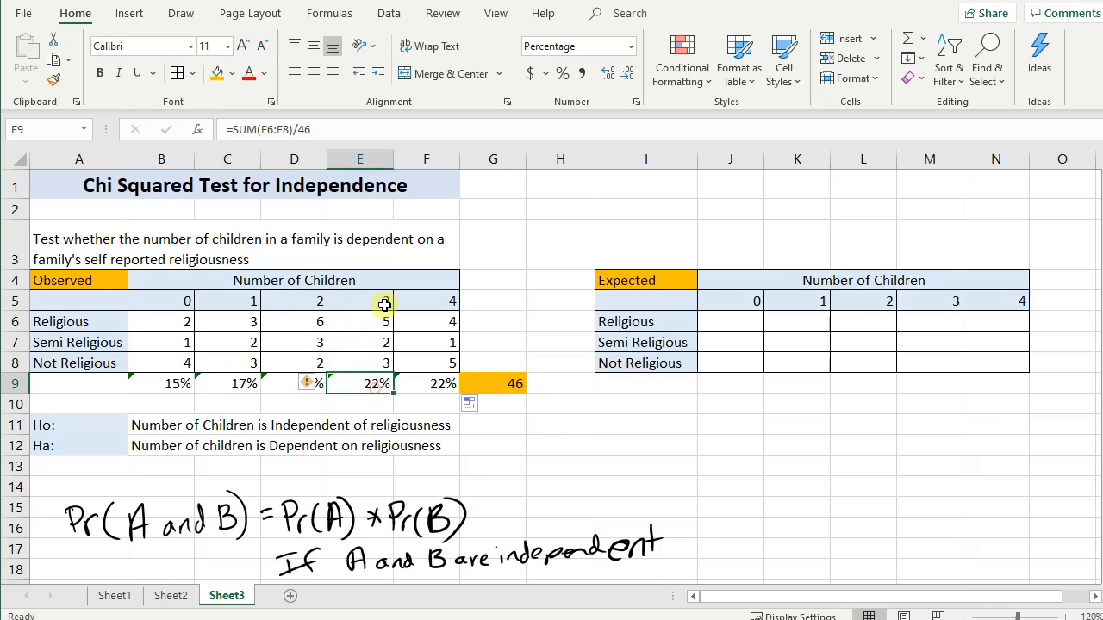
{"action": "left_click", "coordinate": [420, 386]}
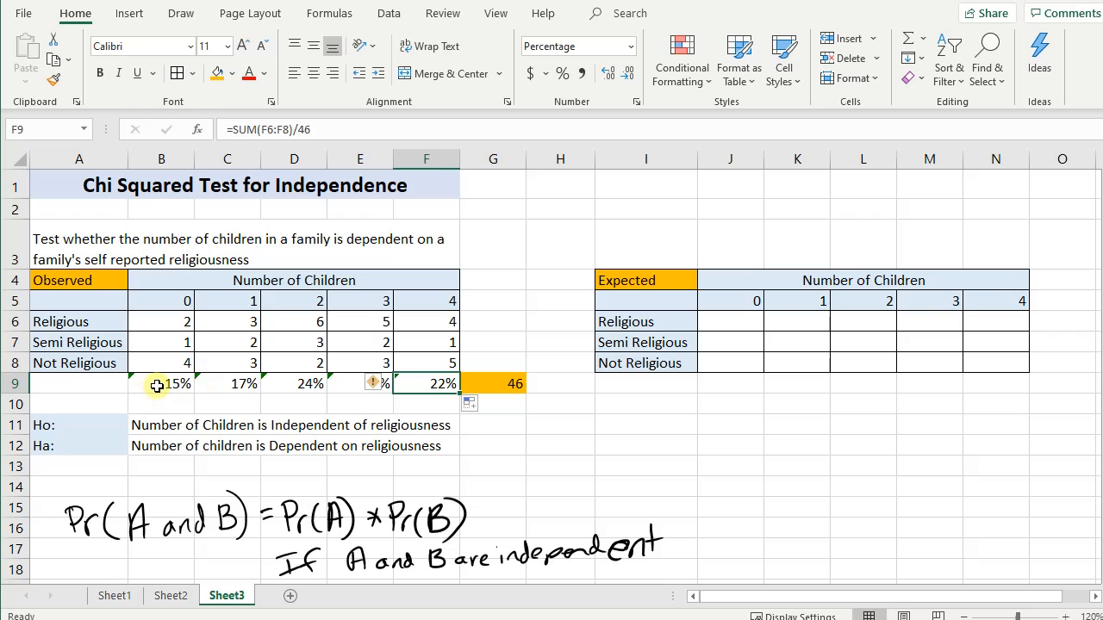
- Calculate the Religious row's share of the total in cell G6 with the formula =SUM(B6:F6)/46
{"action": "left_click", "coordinate": [511, 297]}
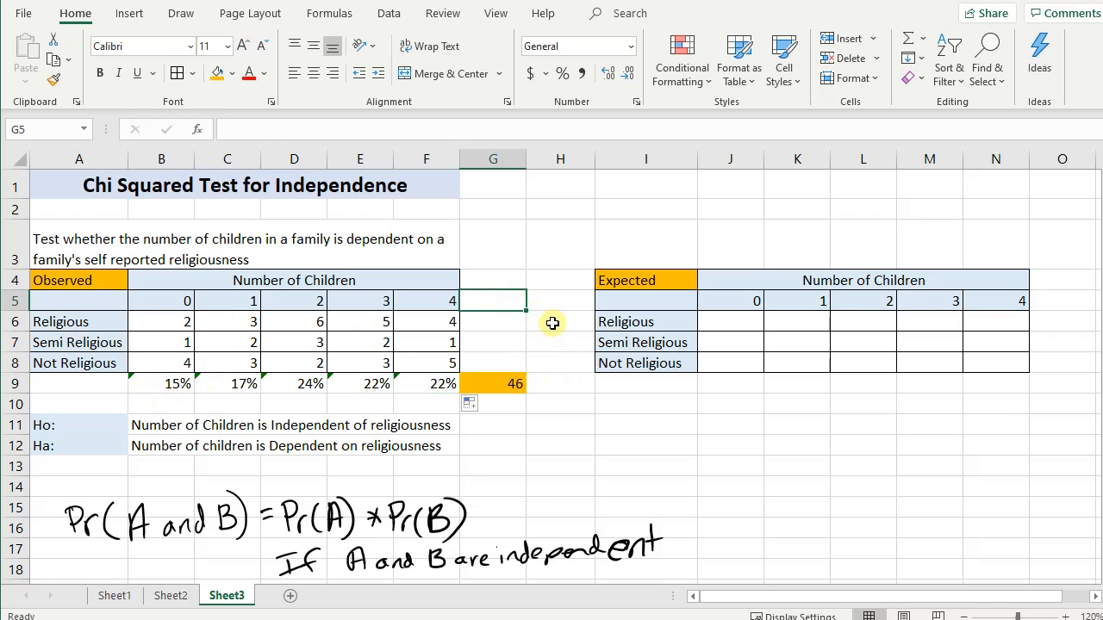
{"action": "left_click", "coordinate": [506, 322]}
{"action": "type", "text": "="}
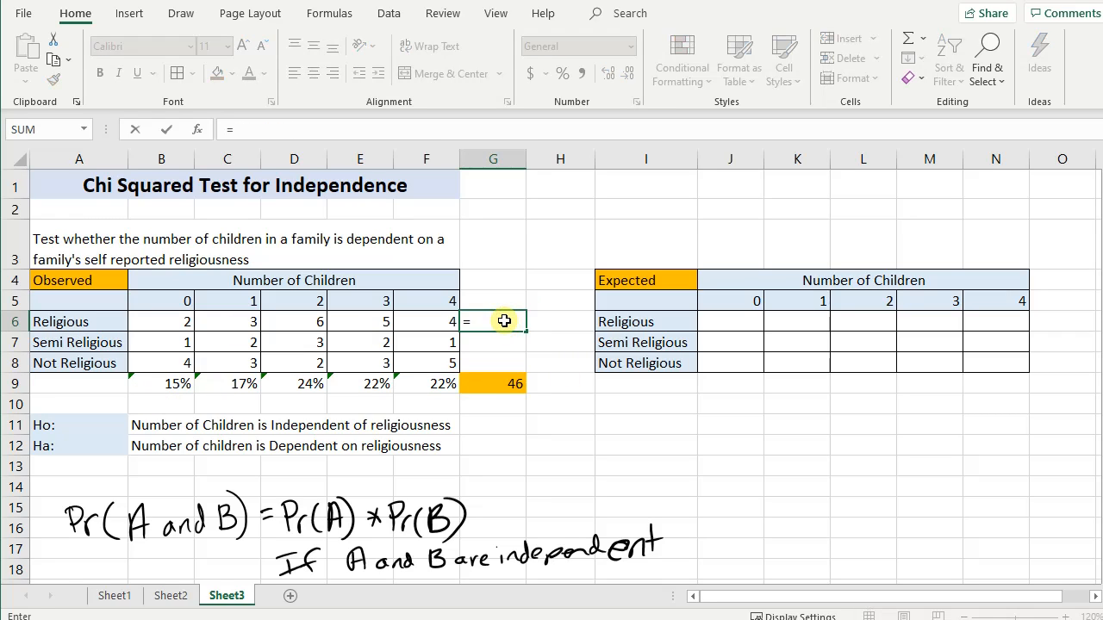
{"action": "type", "text": "sum("}
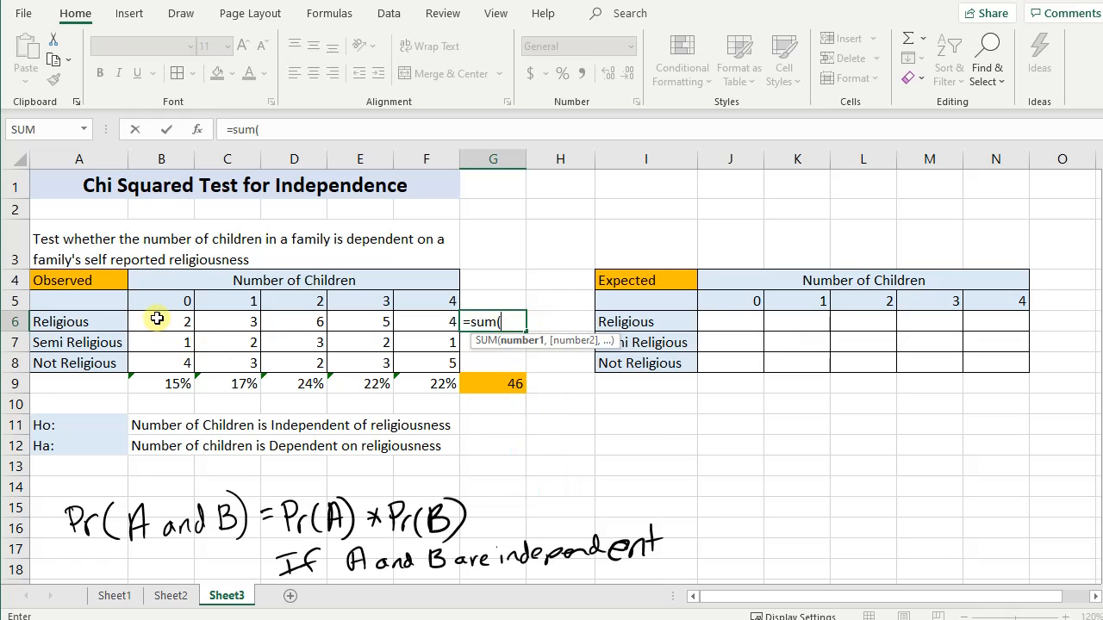
{"action": "left_click_drag", "start_coordinate": [157, 319], "coordinate": [423, 320]}
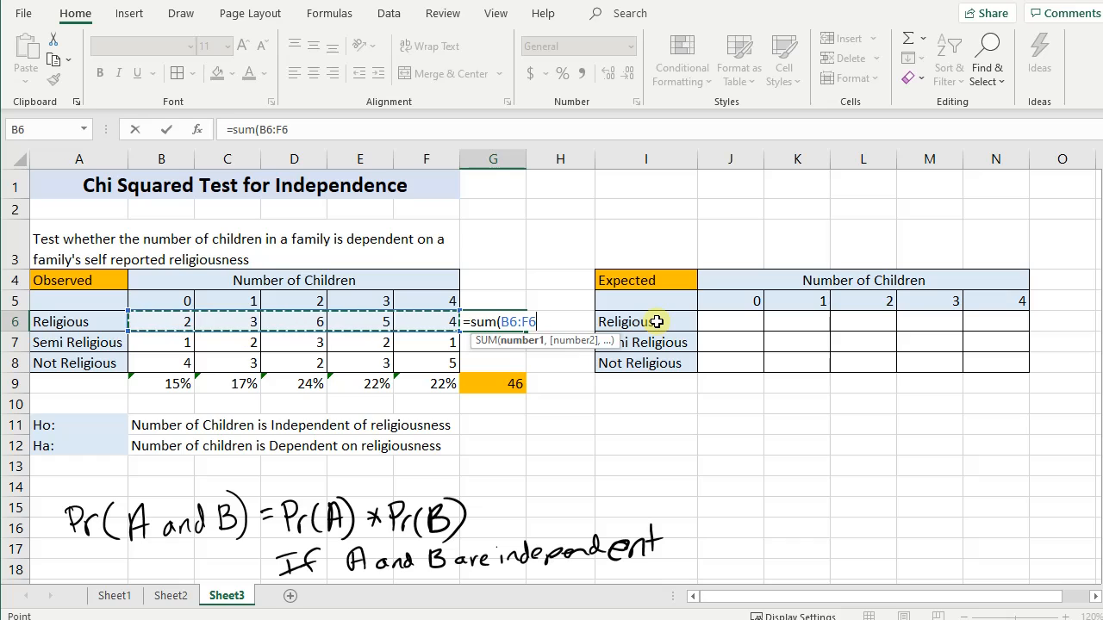
{"action": "type", "text": ")/46"}
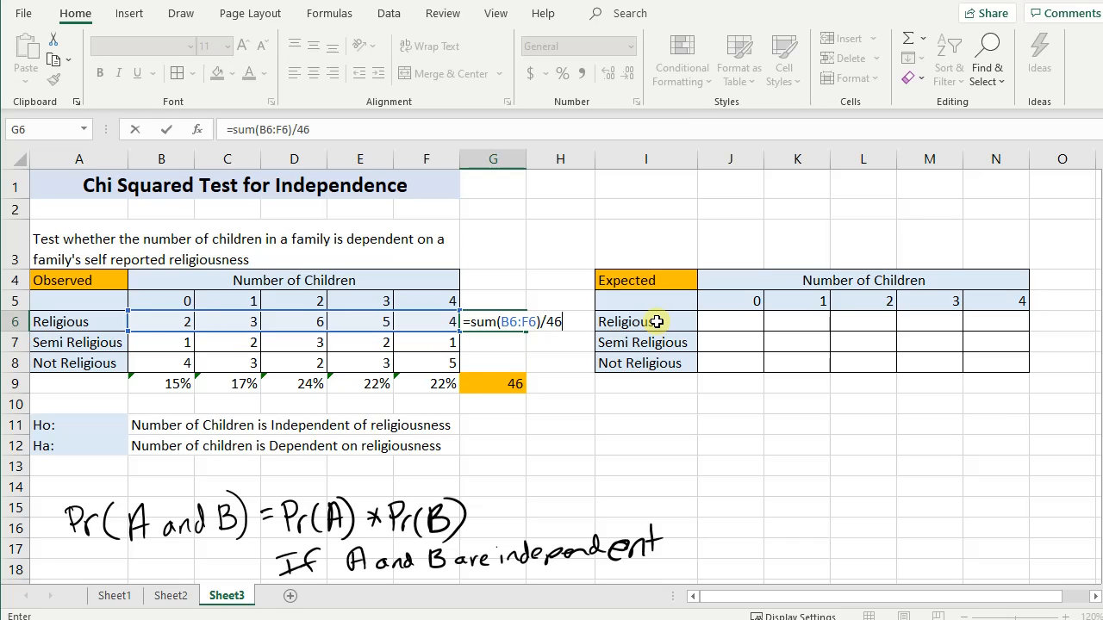
{"action": "key", "text": "Return"}
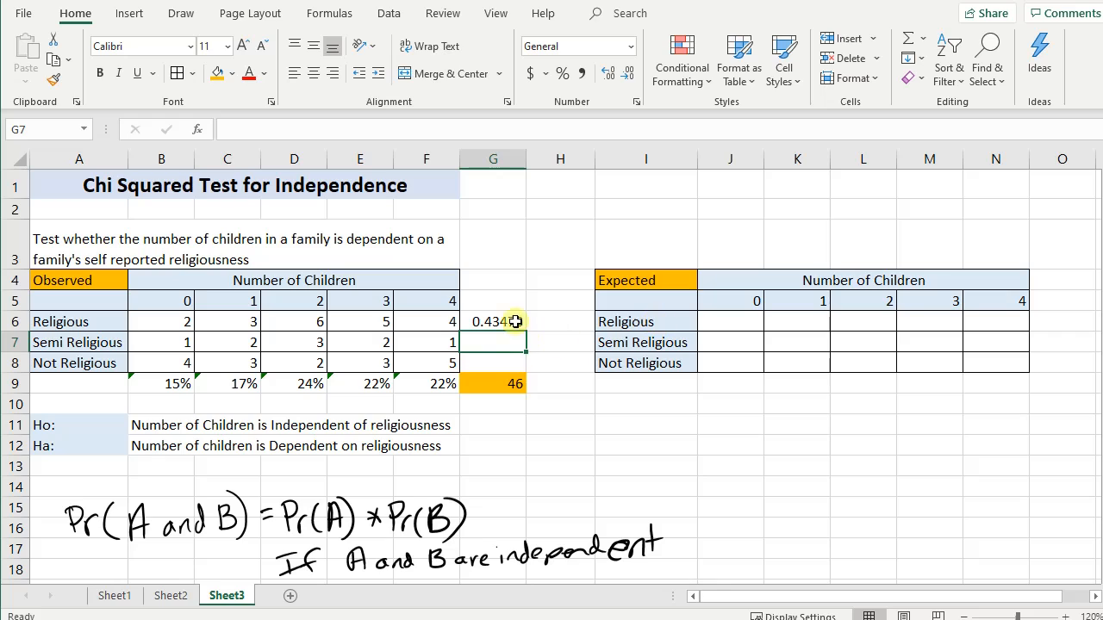
- Copy the row share formula from G6 down to G8 and format G6:G8 as percentages
{"action": "left_click", "coordinate": [488, 320]}
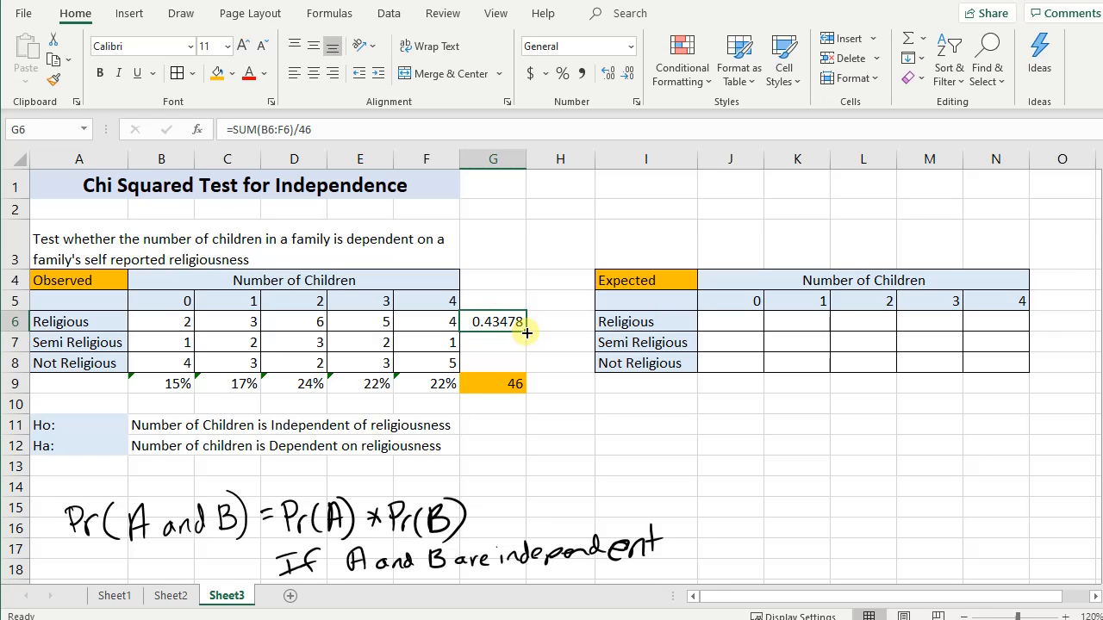
{"action": "left_click_drag", "start_coordinate": [525, 332], "coordinate": [527, 376]}
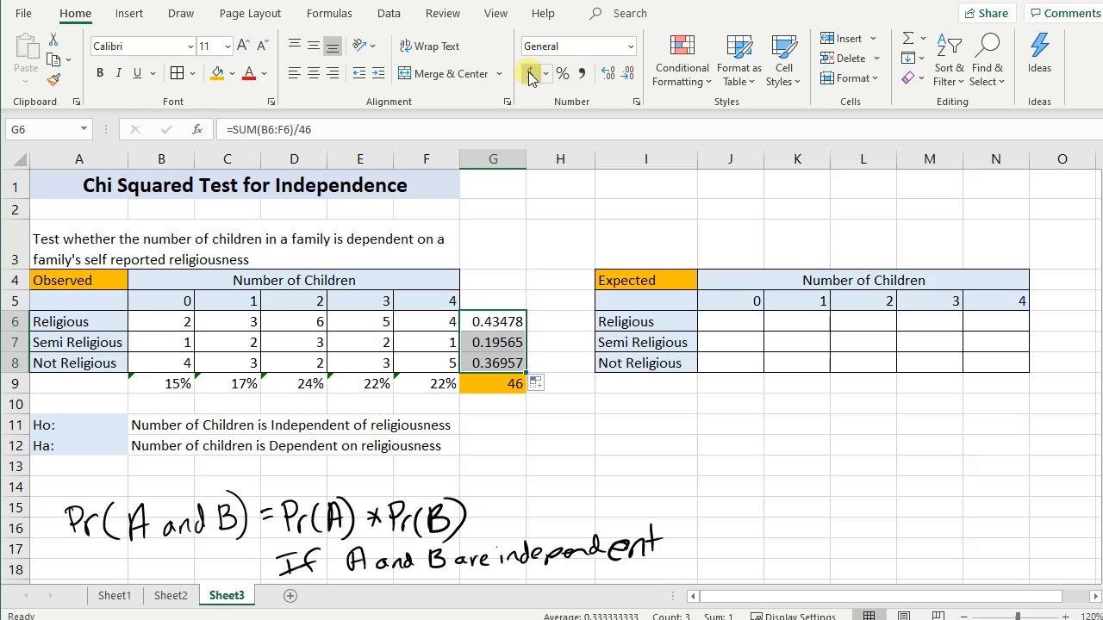
{"action": "left_click", "coordinate": [563, 74]}
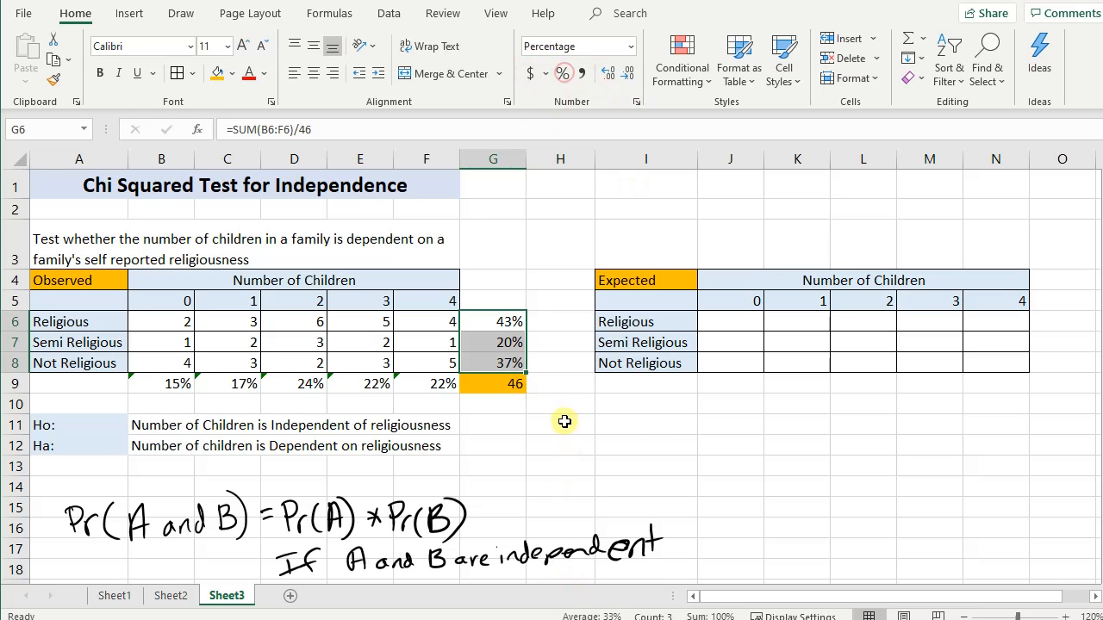
{"action": "left_click", "coordinate": [562, 422]}
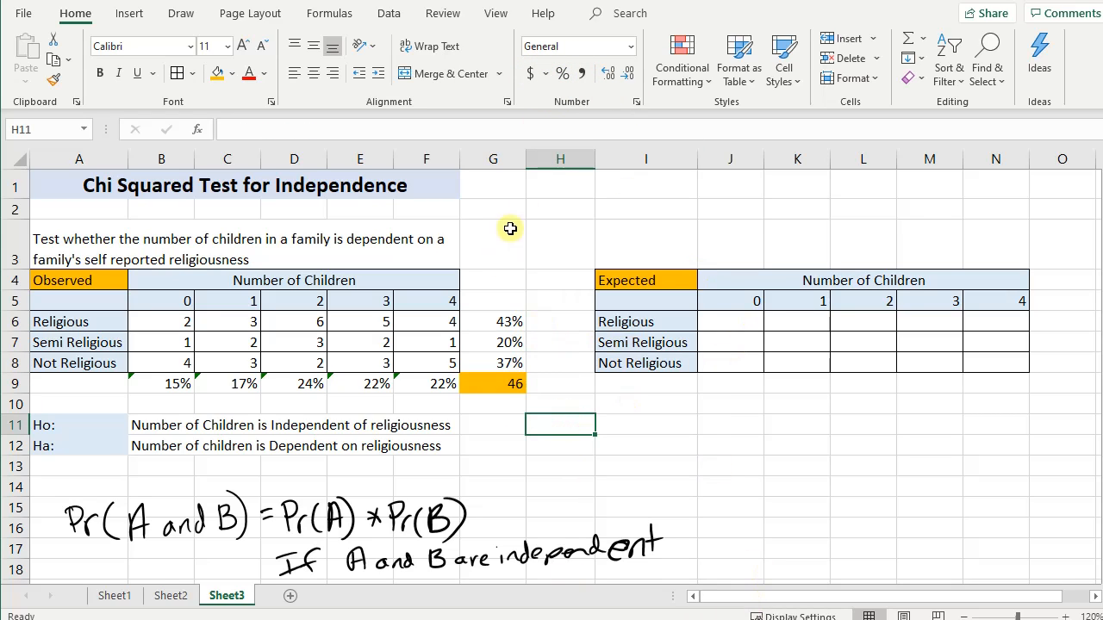
- Review the row share formulas in G6:G8 and the grand total formula in G9
{"action": "left_click", "coordinate": [500, 322]}
{"action": "left_click", "coordinate": [512, 341]}
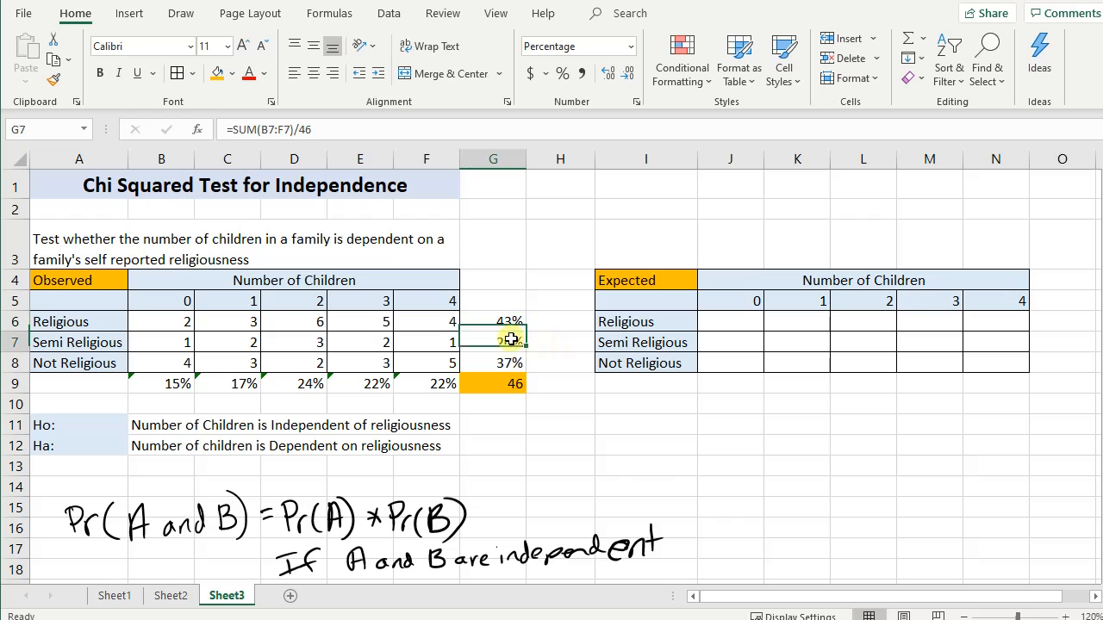
{"action": "left_click", "coordinate": [515, 367]}
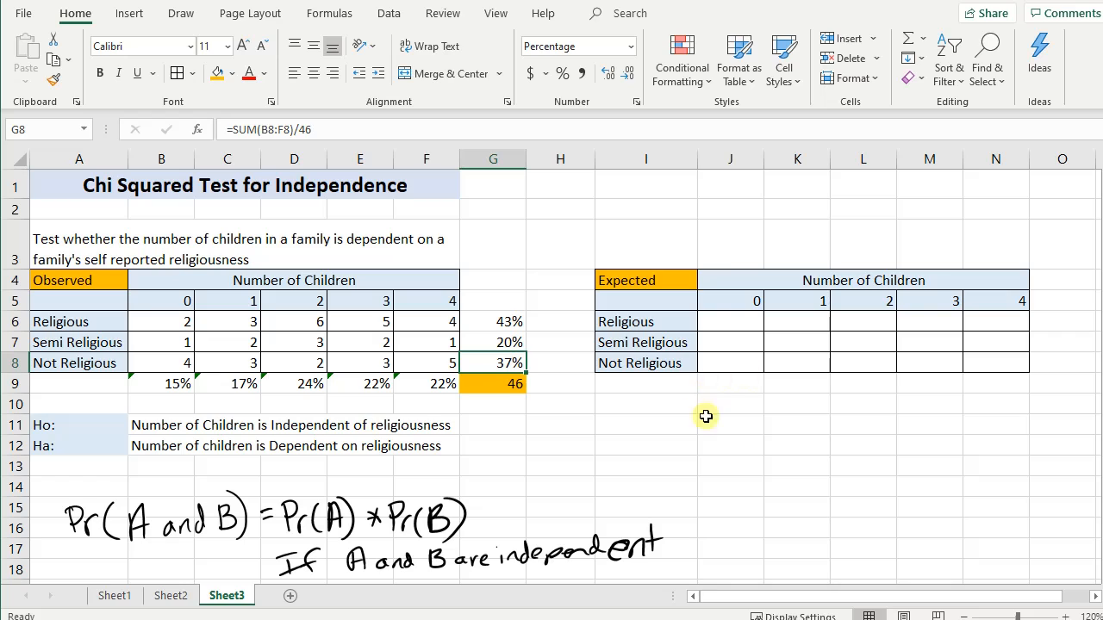
{"action": "left_click", "coordinate": [494, 402]}
{"action": "left_click", "coordinate": [668, 482]}
{"action": "left_click", "coordinate": [519, 385]}
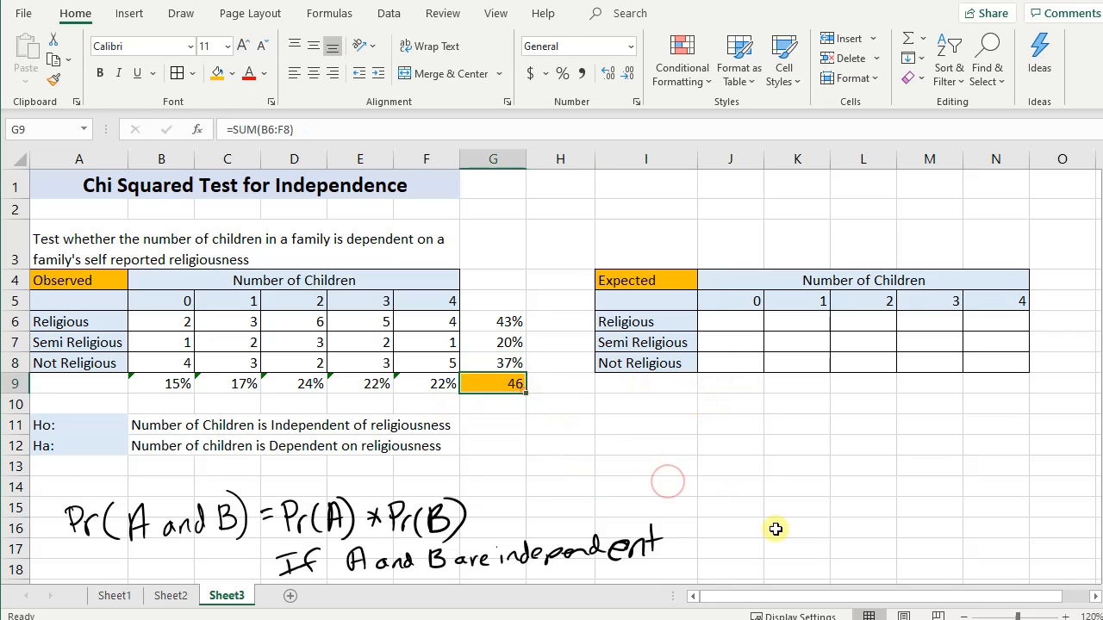
- Calculate the expected count of Religious families with 0 children in cell J6 as =B9*G6*46
{"action": "left_click", "coordinate": [726, 320]}
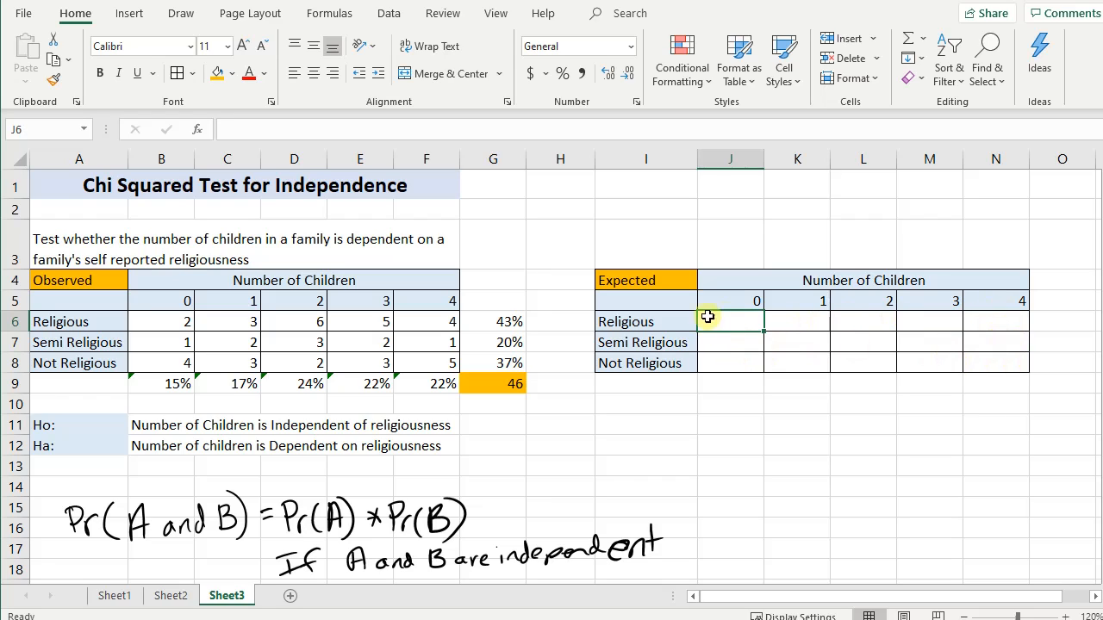
{"action": "left_click", "coordinate": [740, 301]}
{"action": "left_click", "coordinate": [735, 320]}
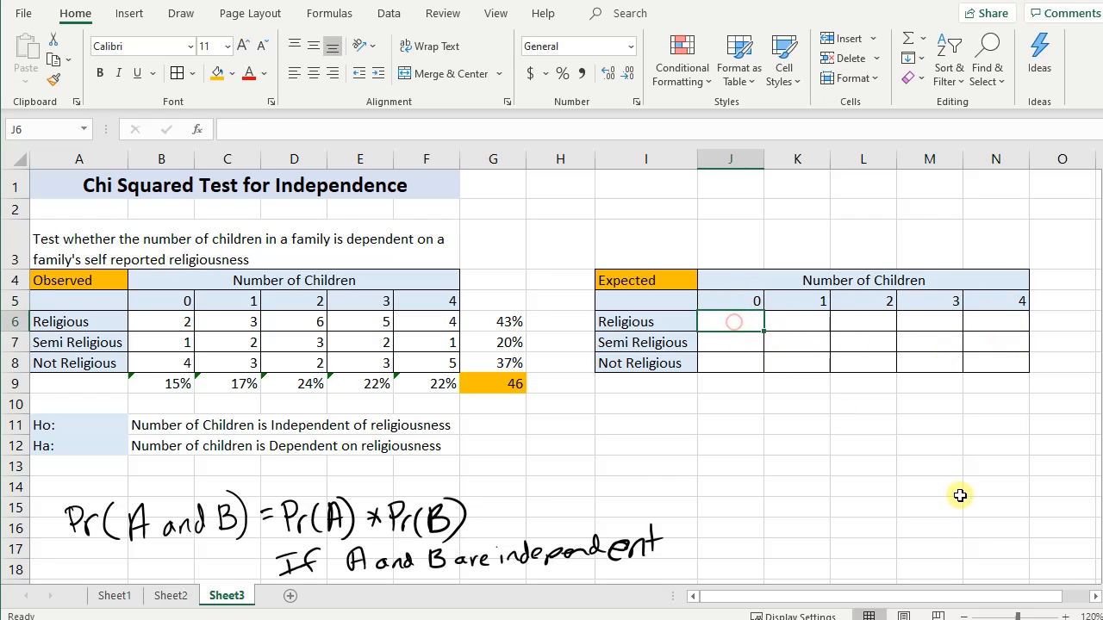
{"action": "type", "text": "="}
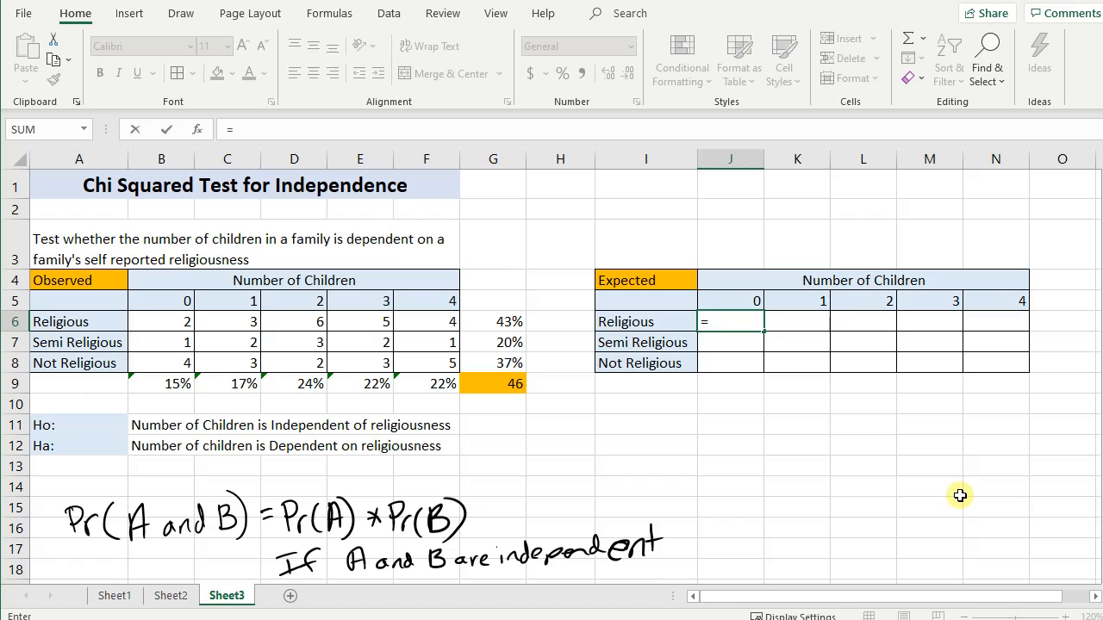
{"action": "left_click", "coordinate": [161, 384]}
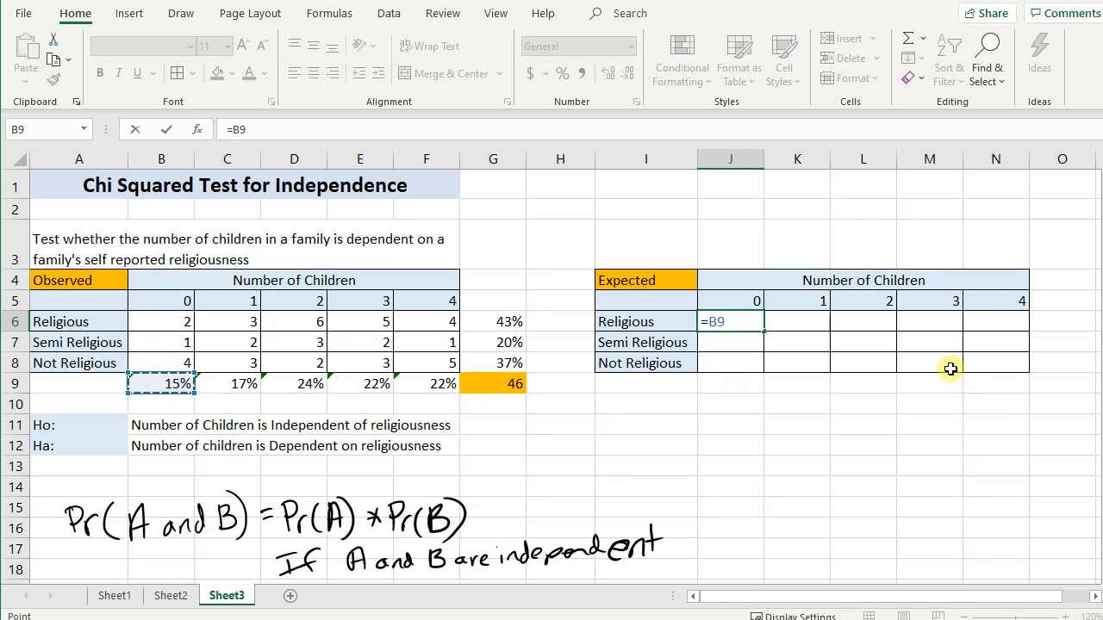
{"action": "type", "text": "*"}
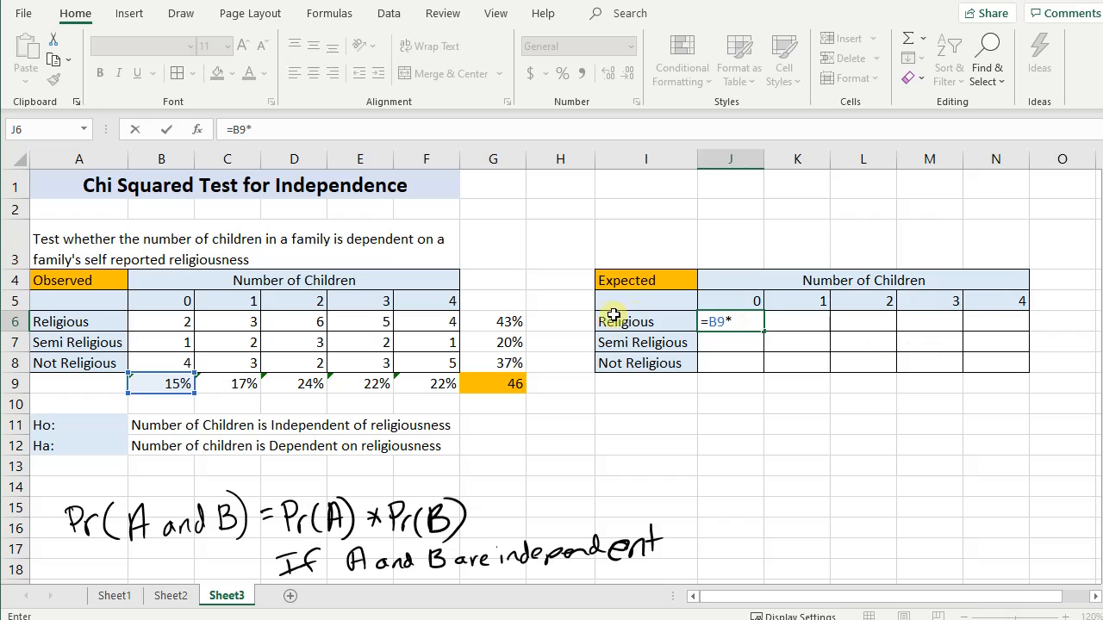
{"action": "left_click", "coordinate": [514, 321]}
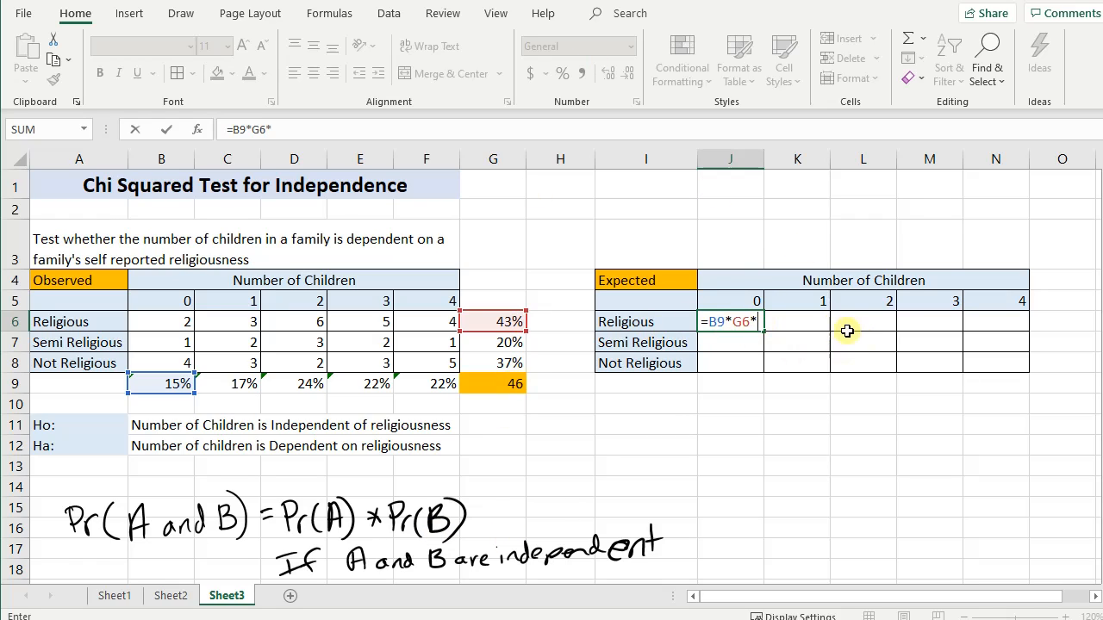
{"action": "type", "text": "46"}
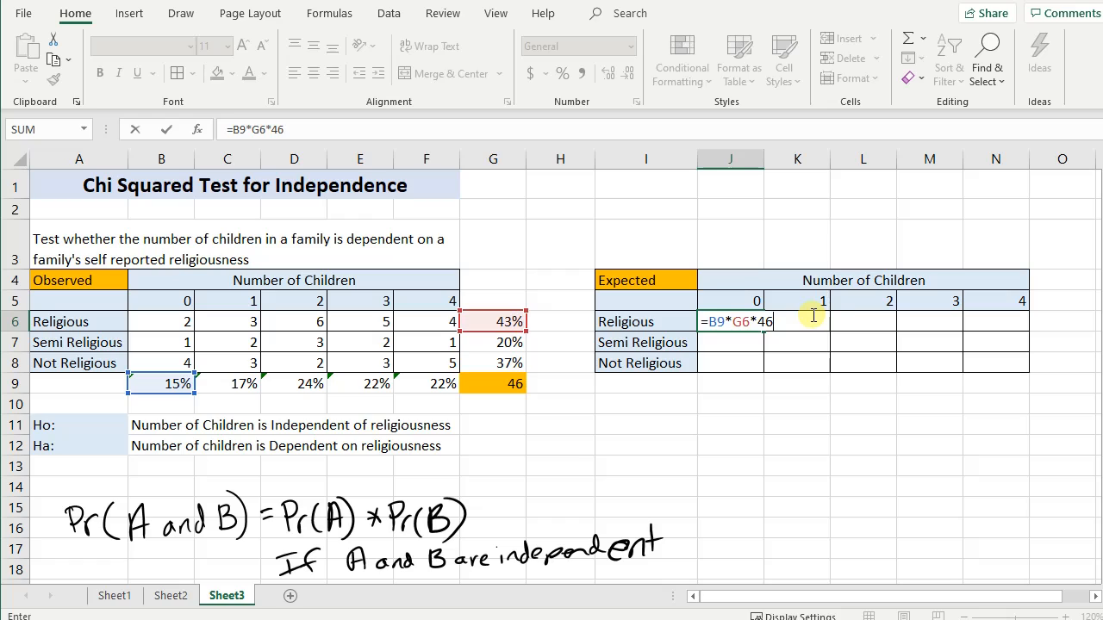
{"action": "key", "text": "Return"}
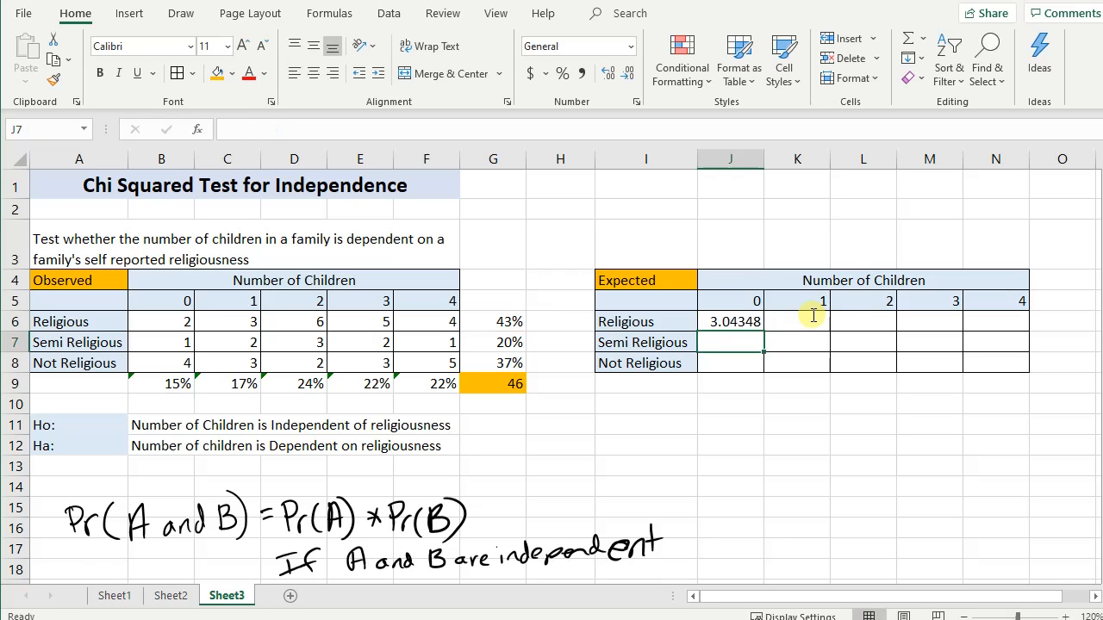
{"action": "left_click", "coordinate": [720, 321]}
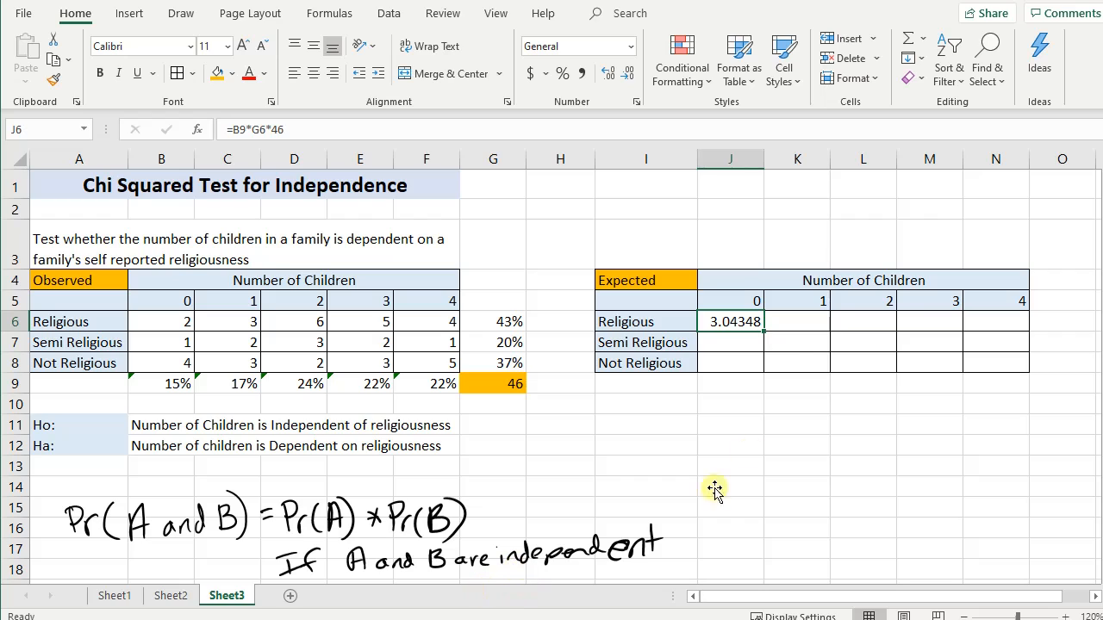
- Calculate the expected count of Semi Religious families with 0 children in cell J7 as =B9*G7*G9
{"action": "left_click", "coordinate": [750, 344]}
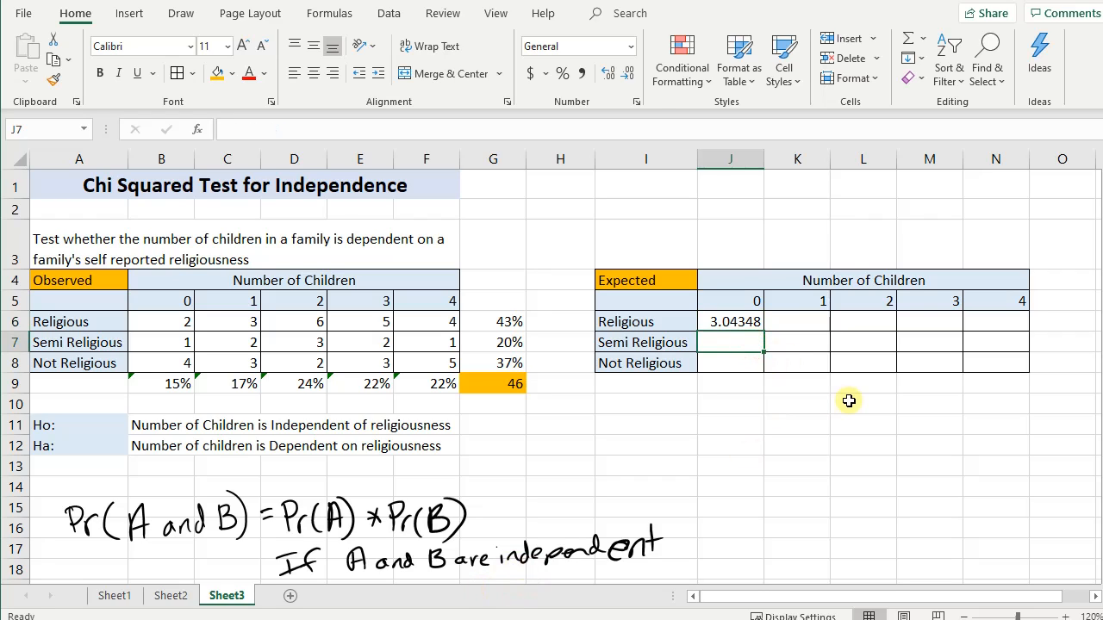
{"action": "type", "text": "="}
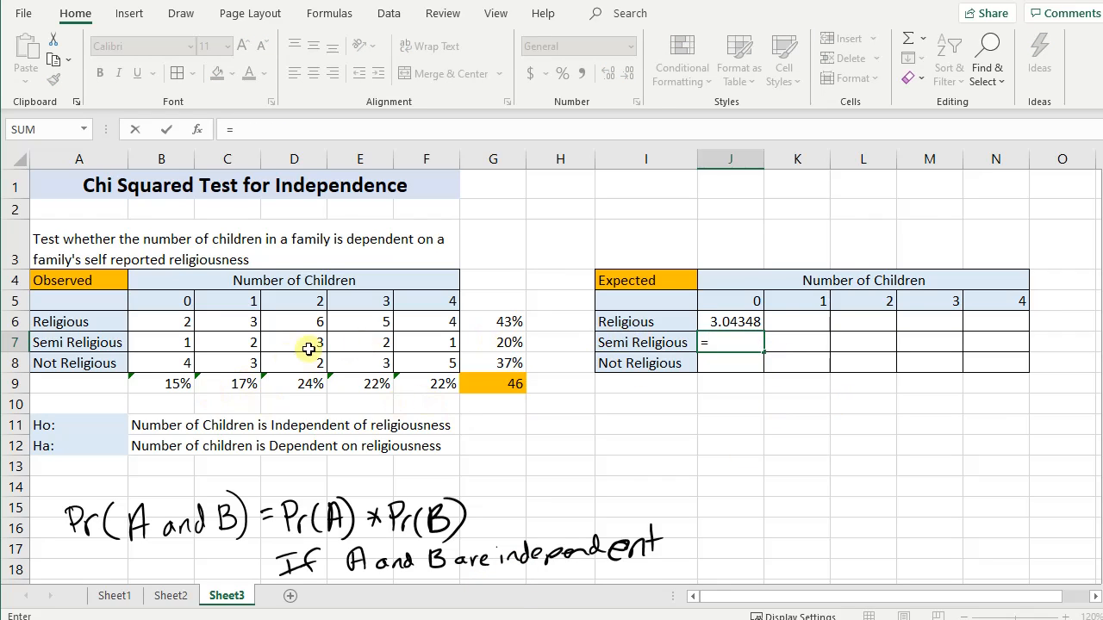
{"action": "left_click", "coordinate": [160, 383]}
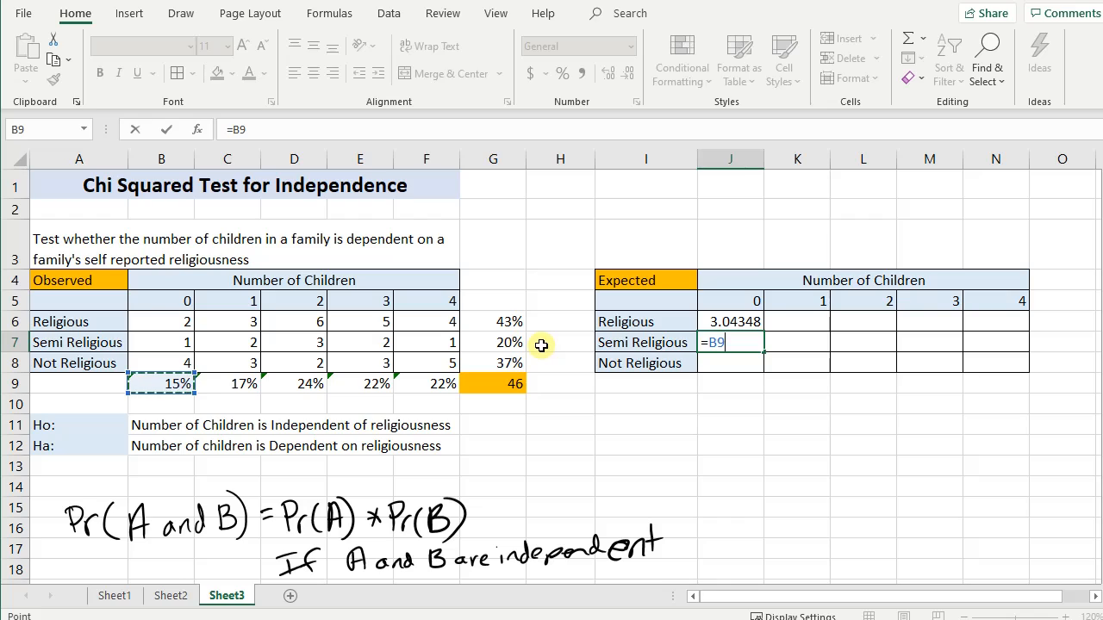
{"action": "type", "text": "*"}
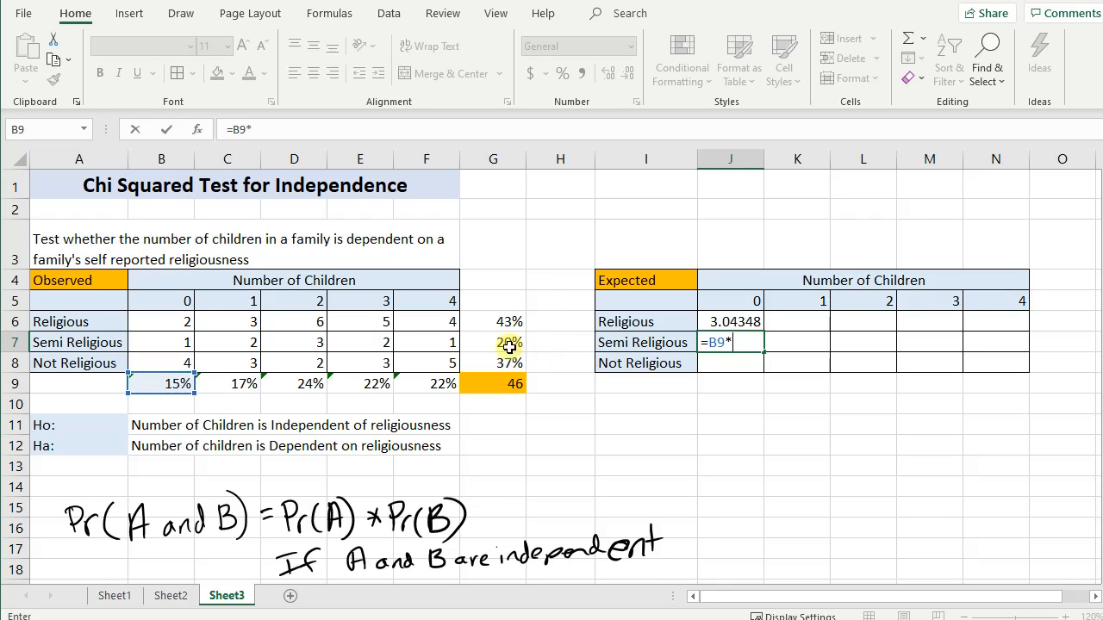
{"action": "left_click", "coordinate": [476, 343]}
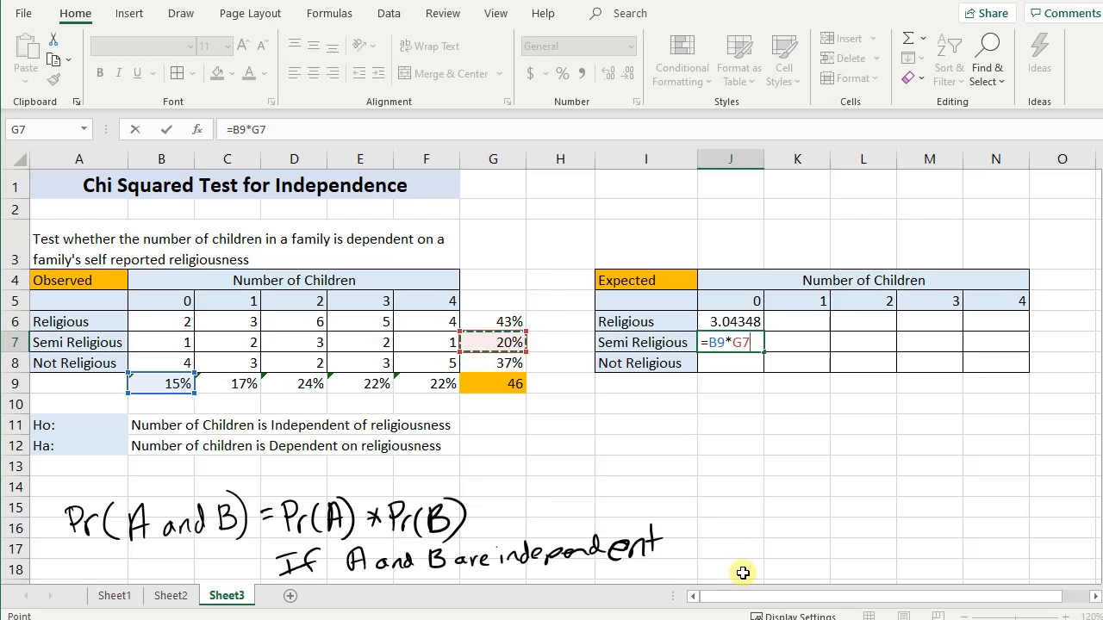
{"action": "type", "text": "*"}
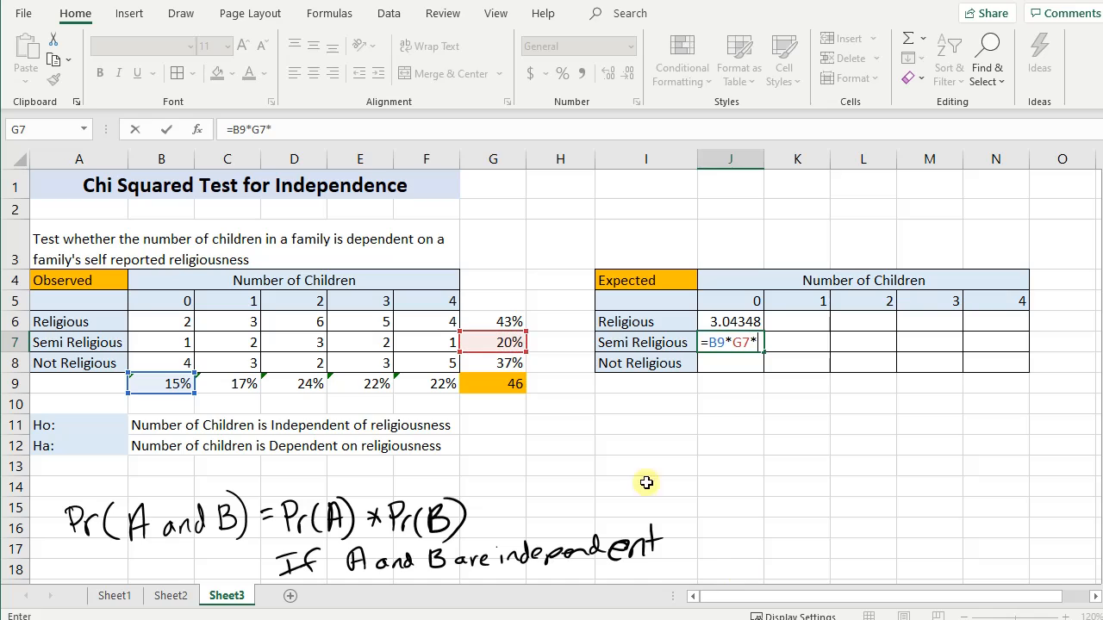
{"action": "left_click", "coordinate": [491, 384]}
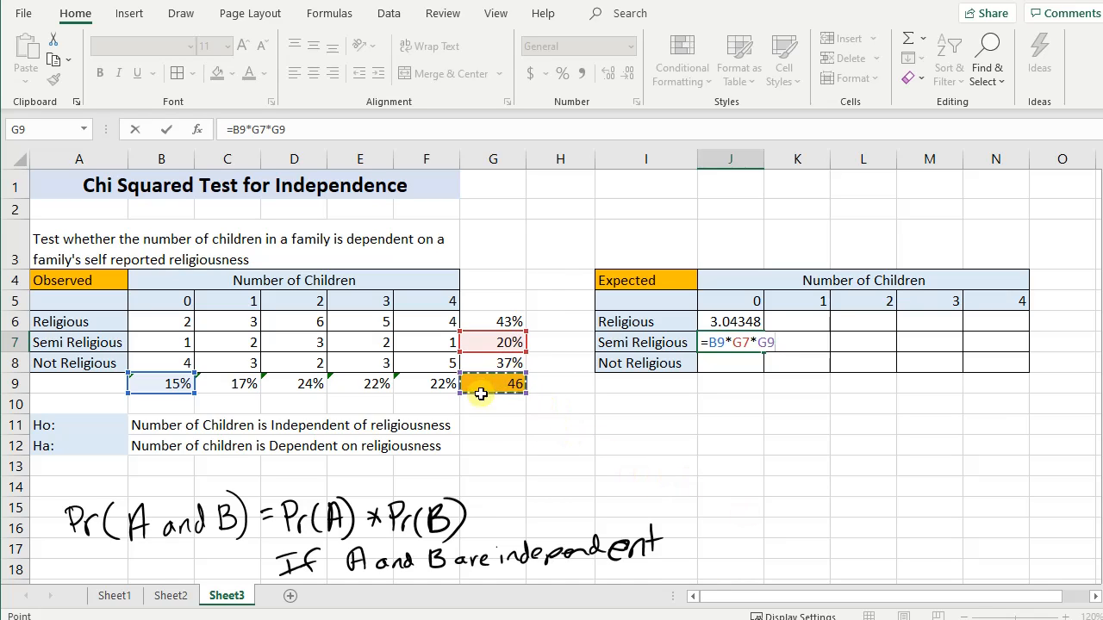
{"action": "key", "text": "Return"}
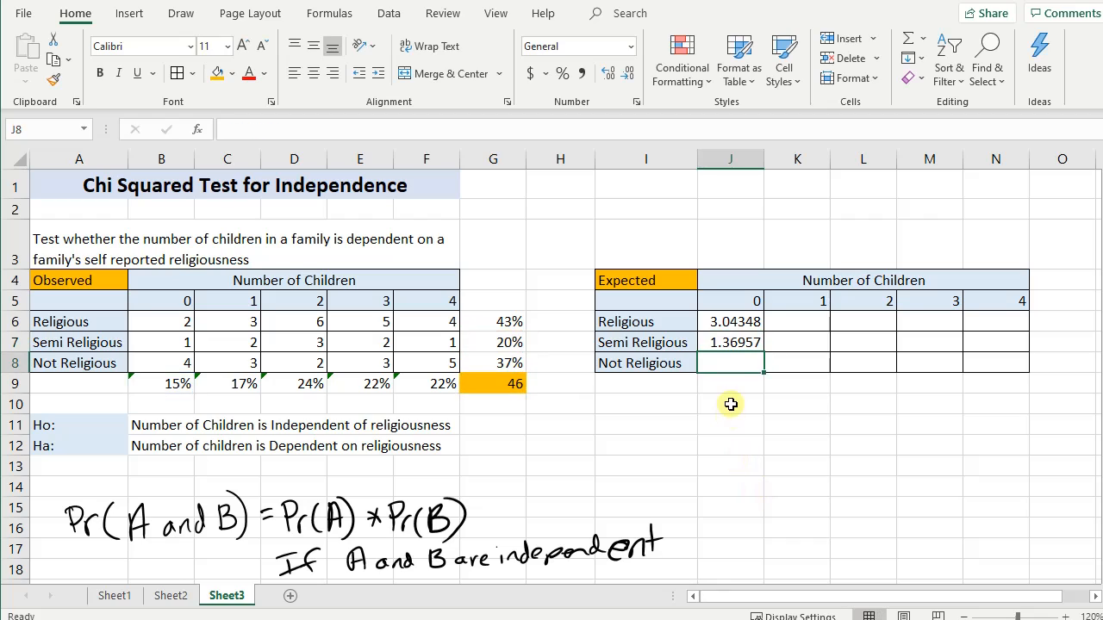
- Calculate the expected count of Not Religious families with 0 children in cell J8 as =B9*G8*G9
{"action": "type", "text": "="}
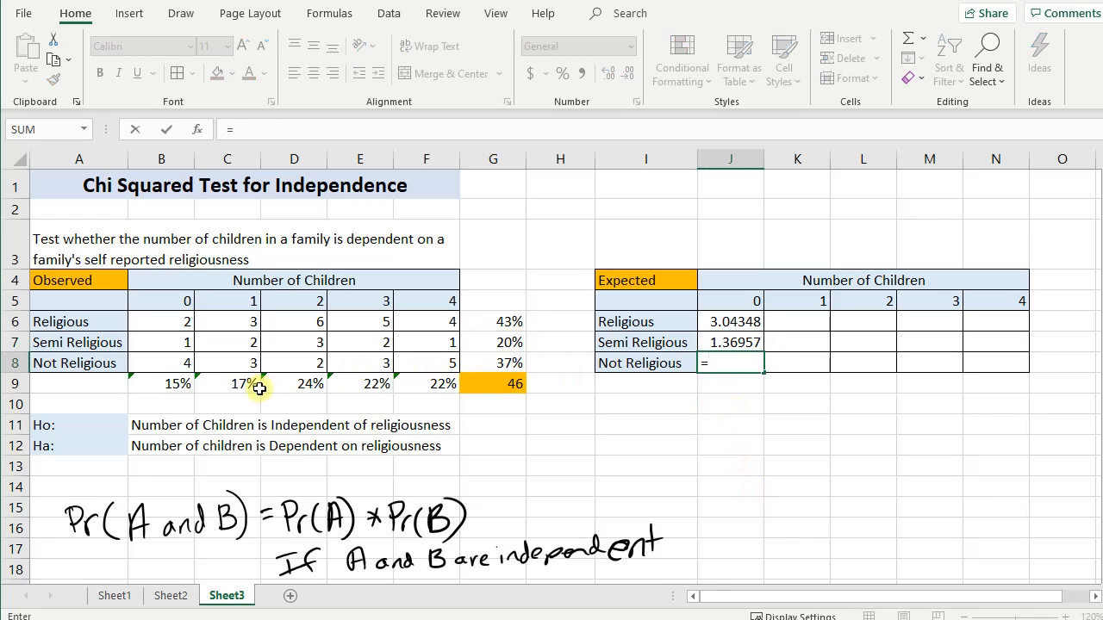
{"action": "left_click", "coordinate": [178, 381]}
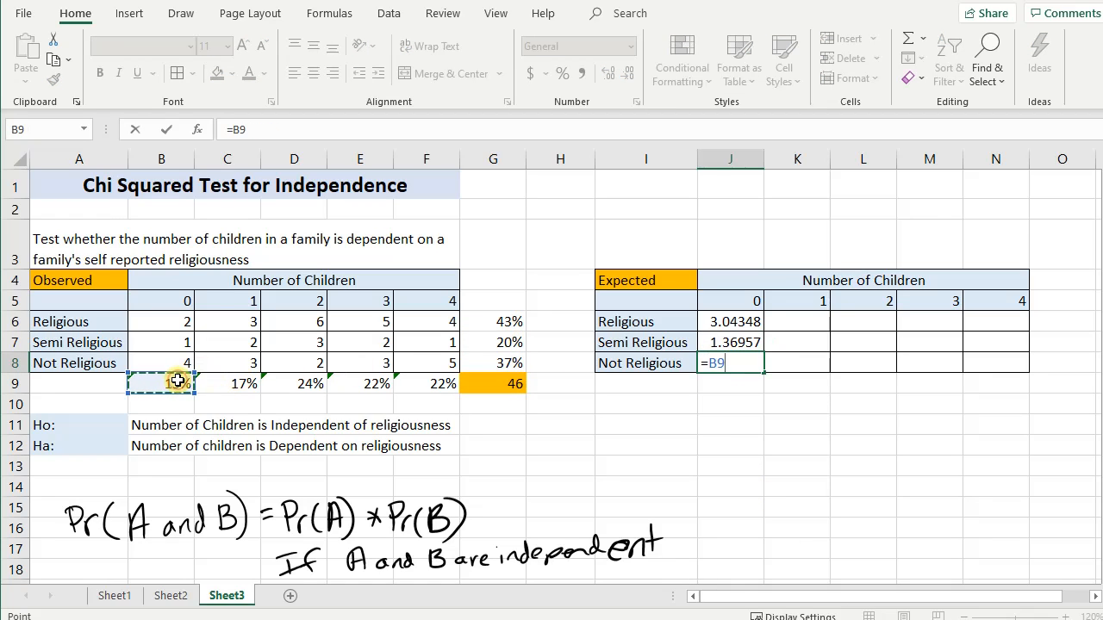
{"action": "type", "text": "*"}
{"action": "left_click", "coordinate": [484, 364]}
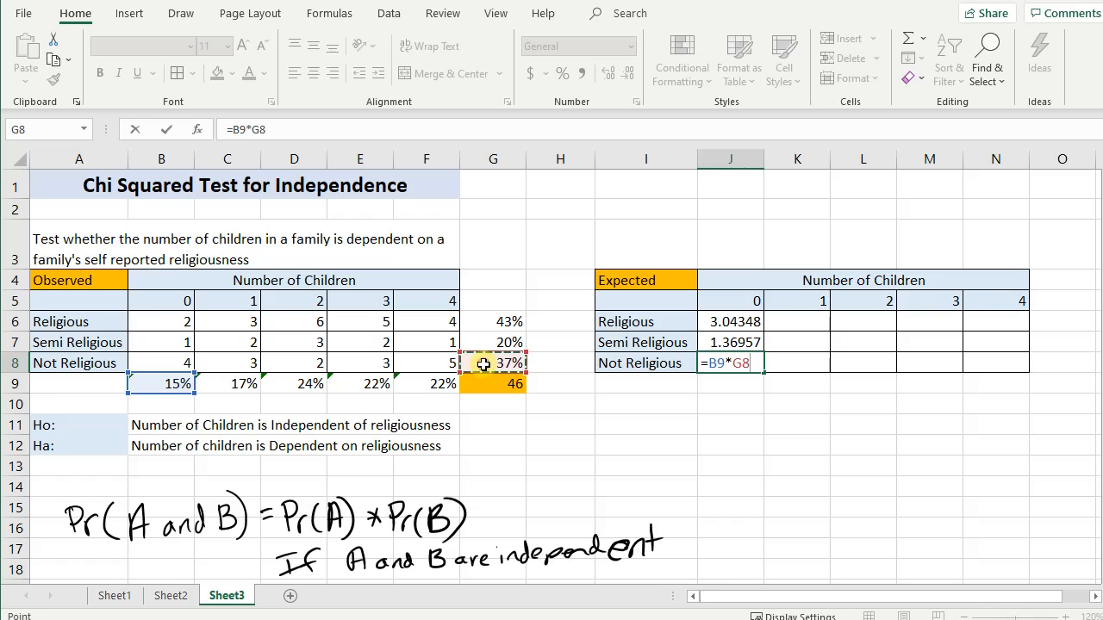
{"action": "type", "text": "*"}
{"action": "left_click", "coordinate": [517, 387]}
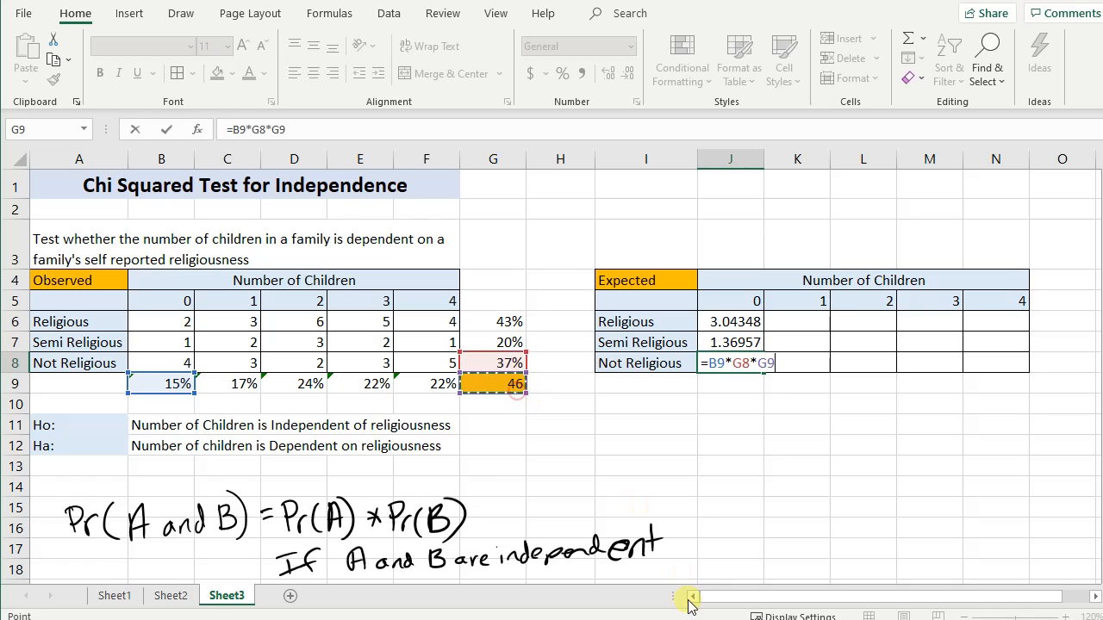
{"action": "key", "text": "Return"}
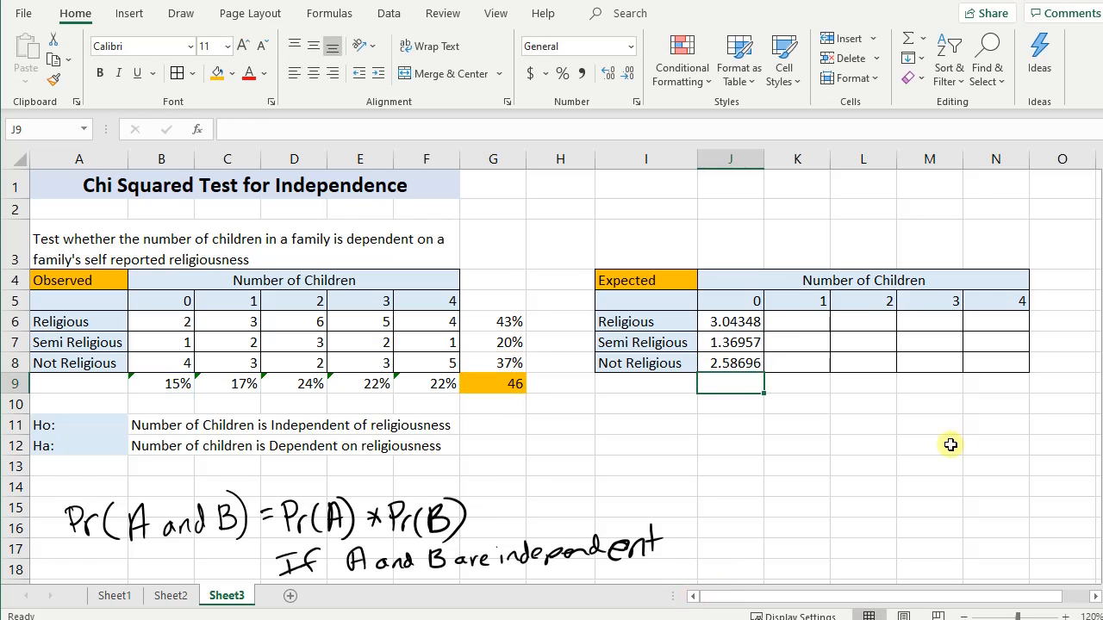
- Calculate the expected count of Religious families with 1 child in cell K6 as =C9*G6*G9
{"action": "left_click", "coordinate": [791, 318]}
{"action": "type", "text": "="}
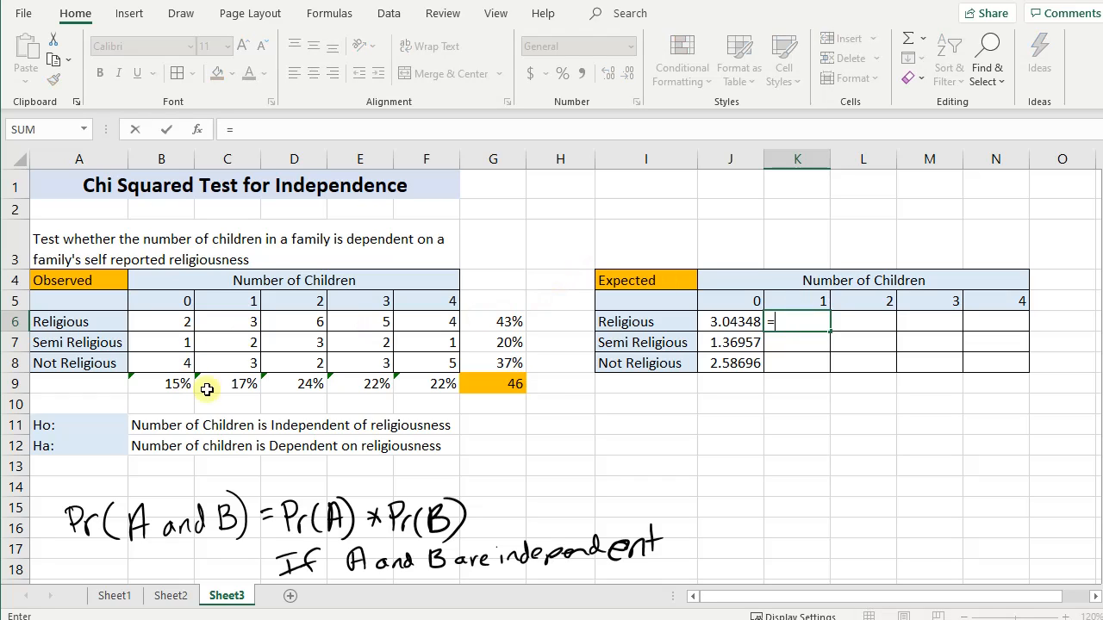
{"action": "left_click", "coordinate": [233, 383]}
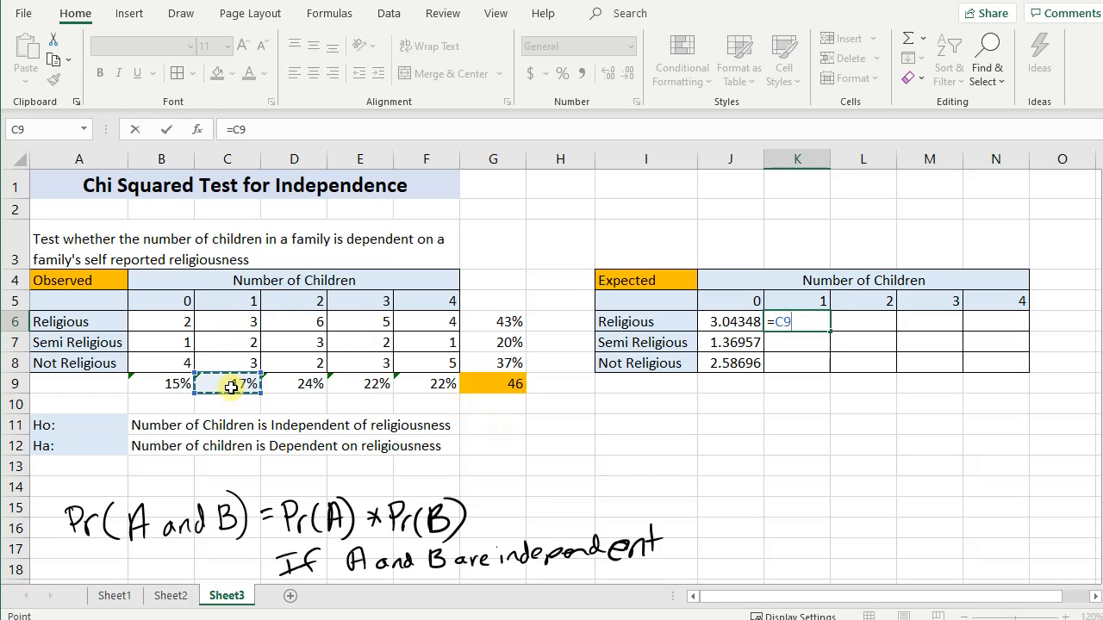
{"action": "type", "text": "*"}
{"action": "left_click", "coordinate": [491, 323]}
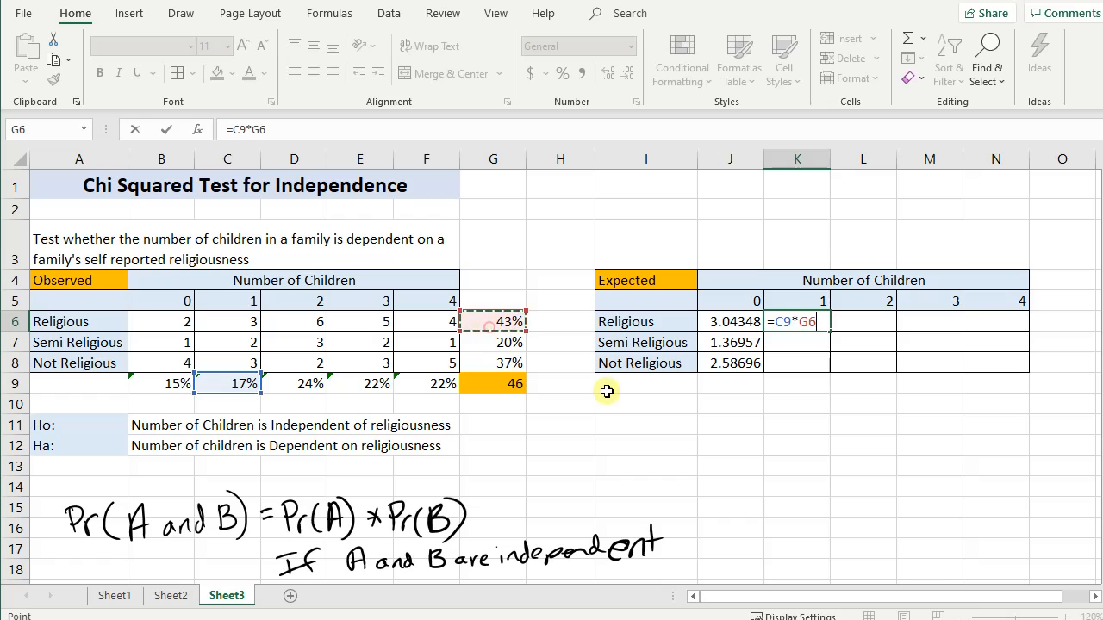
{"action": "type", "text": "*"}
{"action": "left_click", "coordinate": [512, 385]}
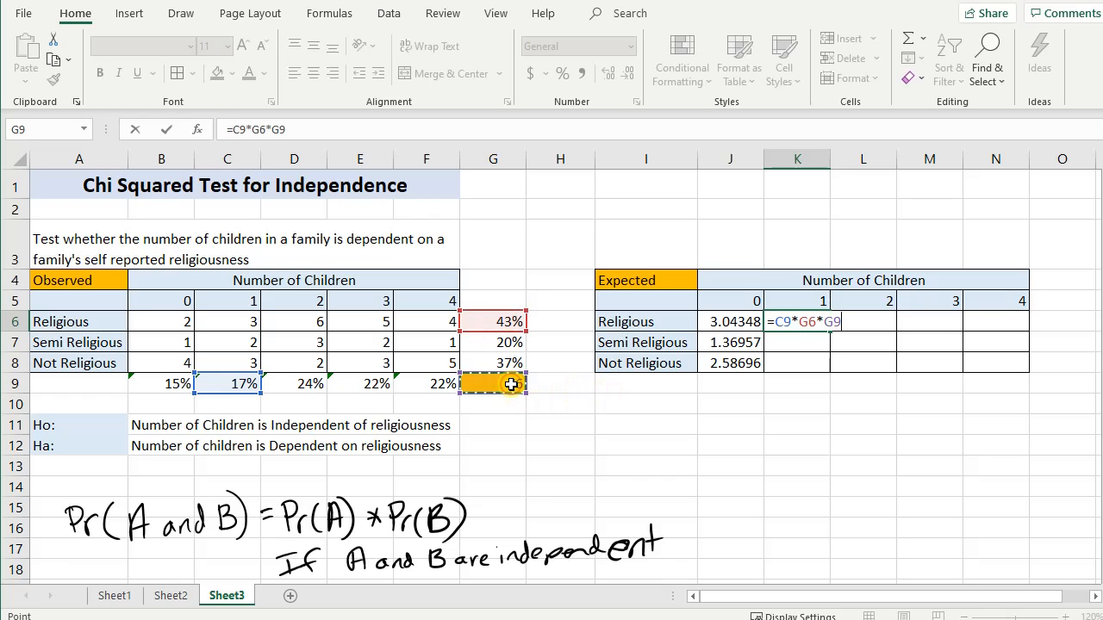
{"action": "key", "text": "Return"}
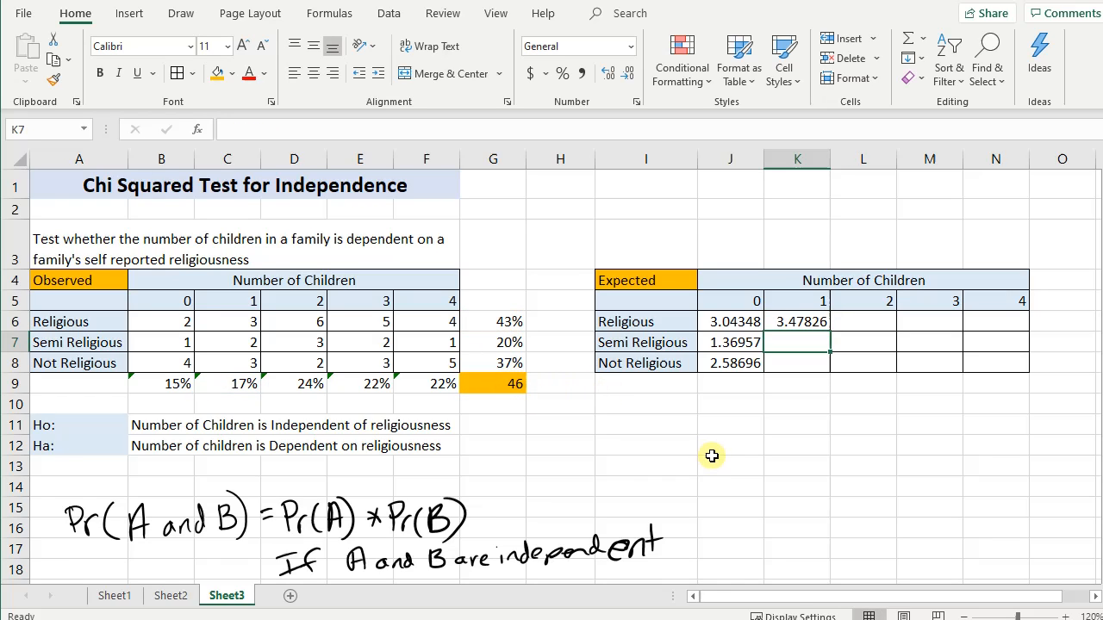
- Replace the constant 46 in the formula of cell J6 with a reference to the grand total in G9
{"action": "left_click", "coordinate": [721, 322]}
{"action": "double_click", "coordinate": [722, 322]}
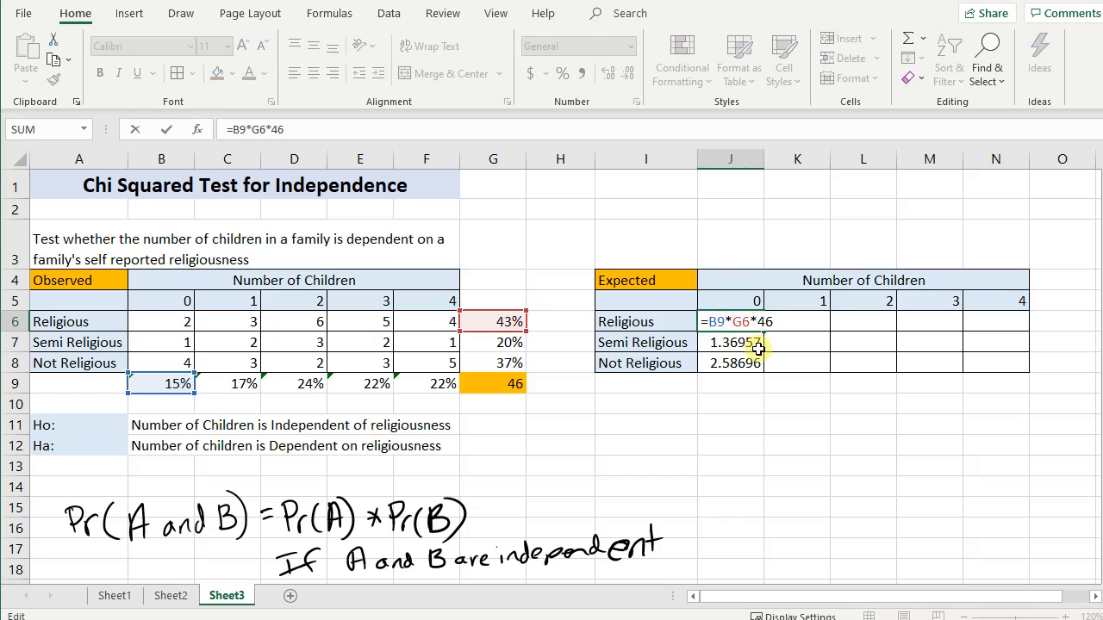
{"action": "left_click_drag", "start_coordinate": [759, 322], "coordinate": [783, 323]}
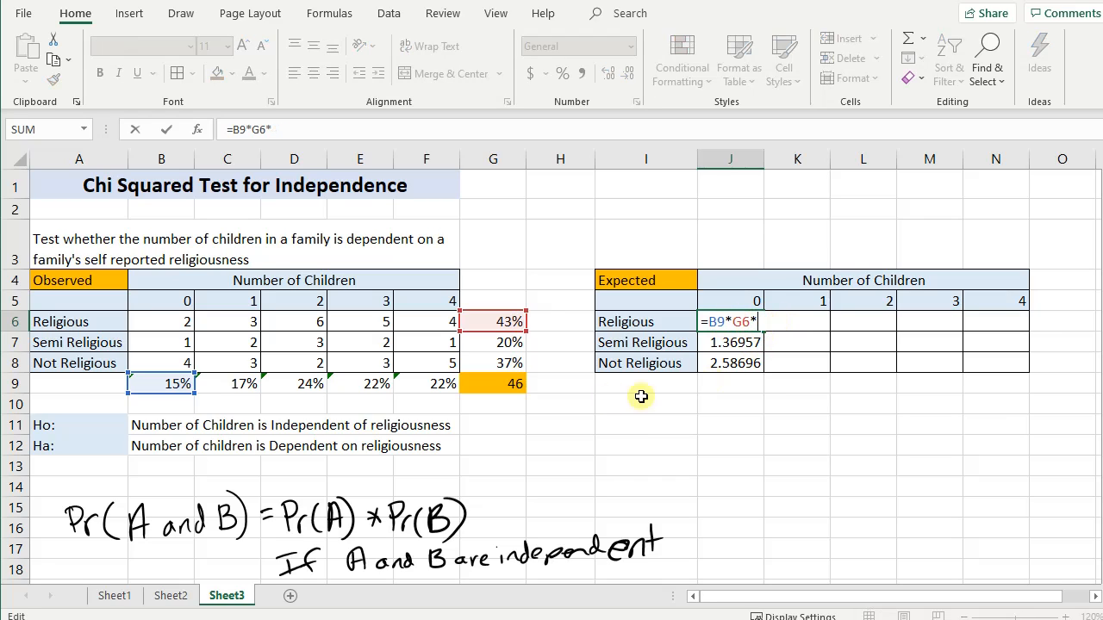
{"action": "left_click", "coordinate": [514, 384]}
- Lock the row of the B9 reference in the J6 formula so it reads B$9
{"action": "left_click", "coordinate": [719, 324]}
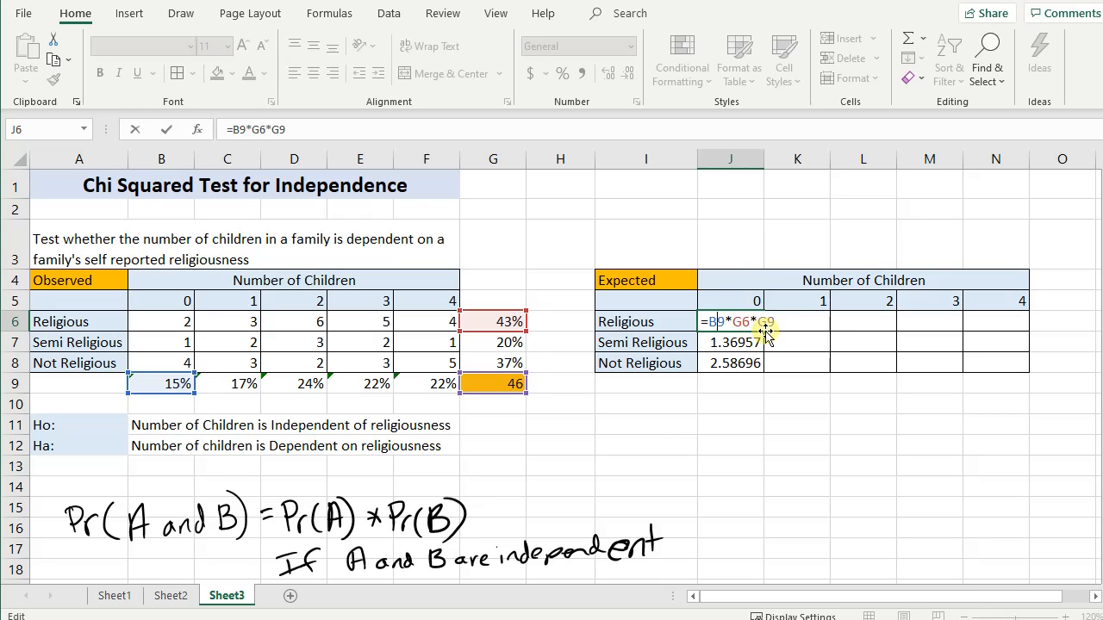
{"action": "left_click", "coordinate": [706, 321]}
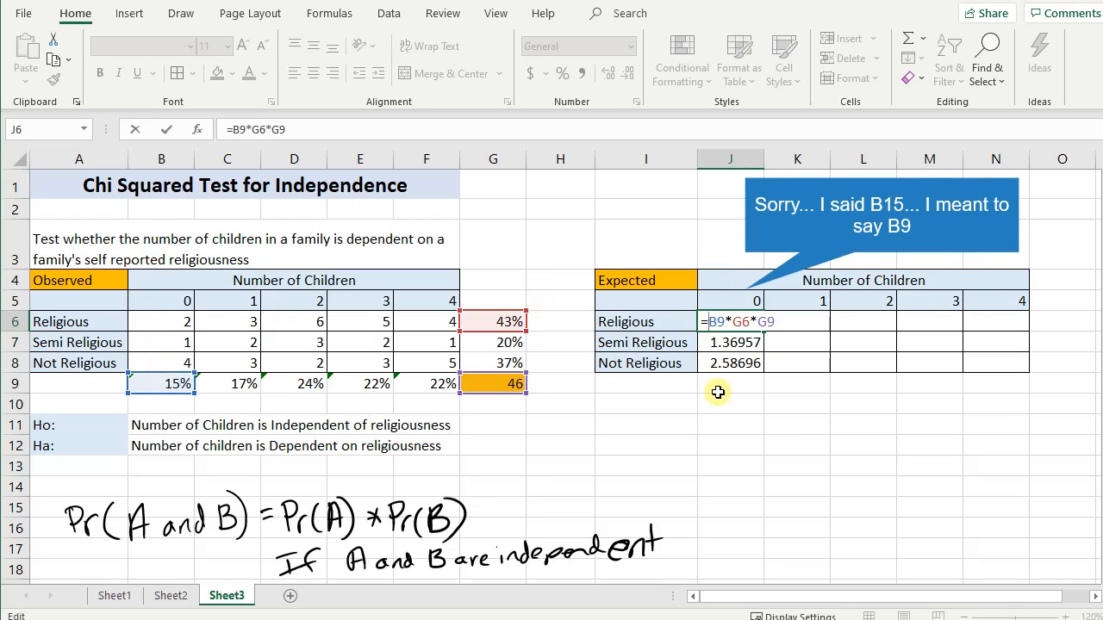
{"action": "left_click_drag", "start_coordinate": [708, 324], "coordinate": [733, 325]}
{"action": "left_click", "coordinate": [721, 322]}
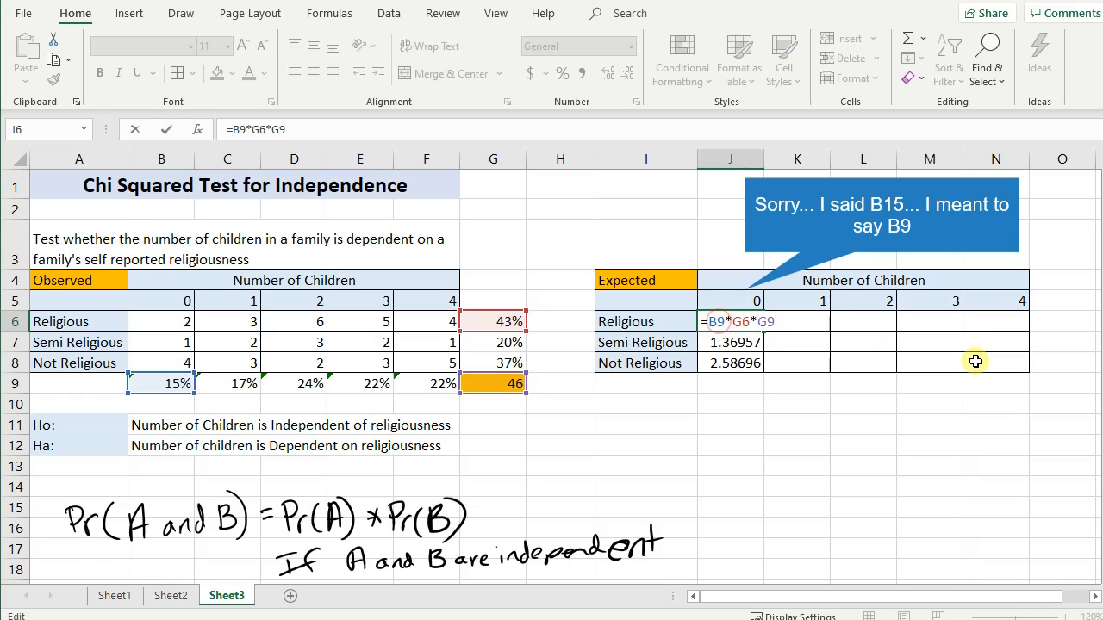
{"action": "type", "text": "$"}
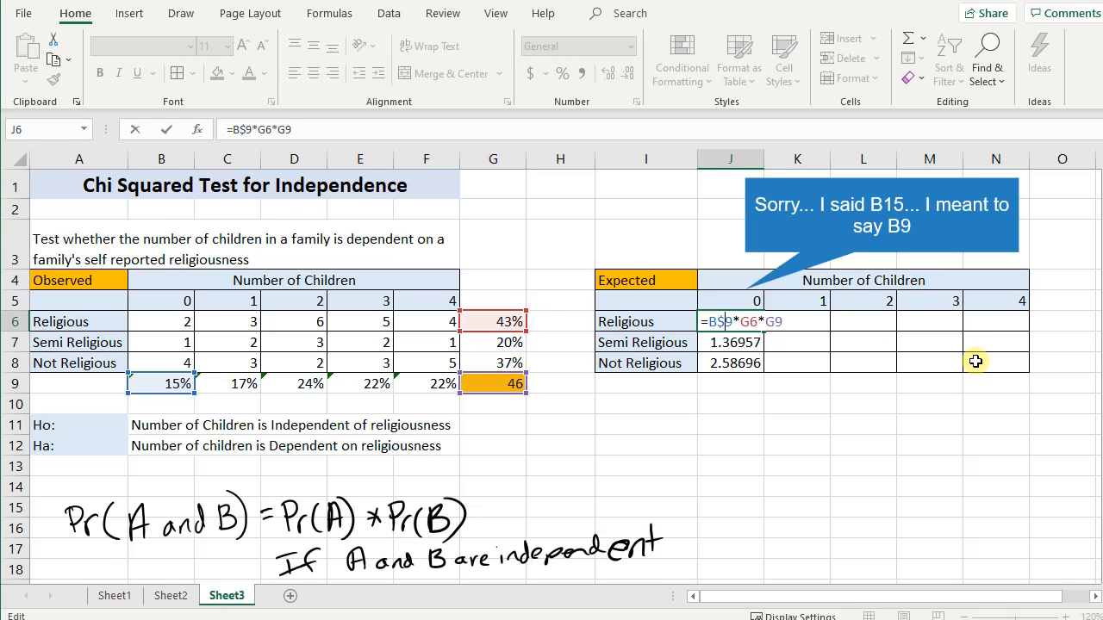
- Anchor the remaining references in the J6 formula as $G6 and $G$9, completing it as =B$9*$G6*$G$9
{"action": "key", "text": "Right"}
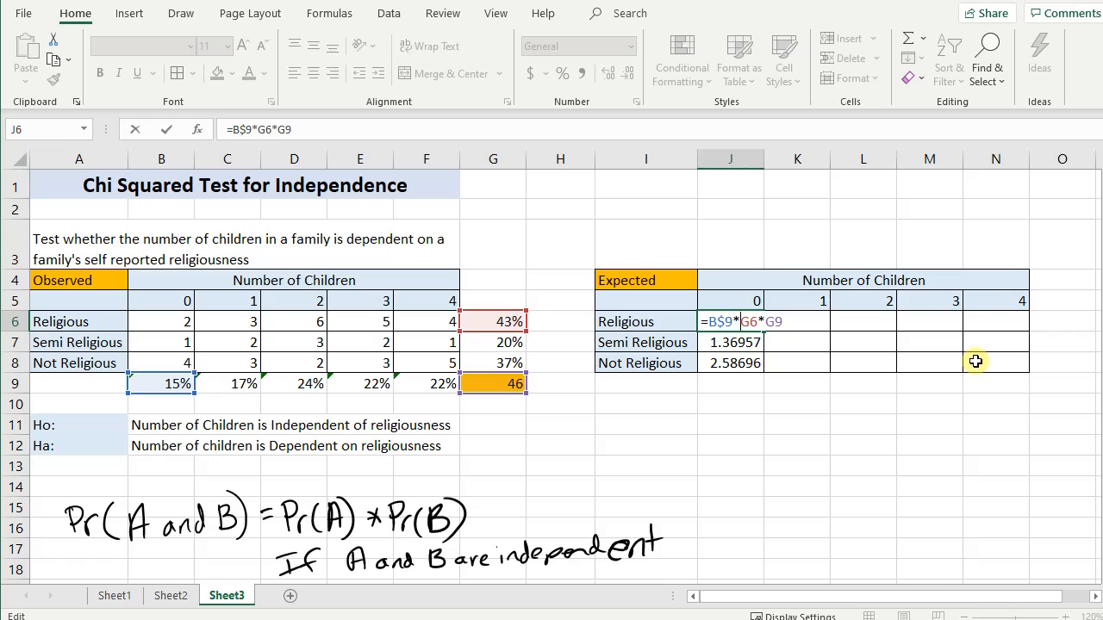
{"action": "left_click", "coordinate": [474, 328]}
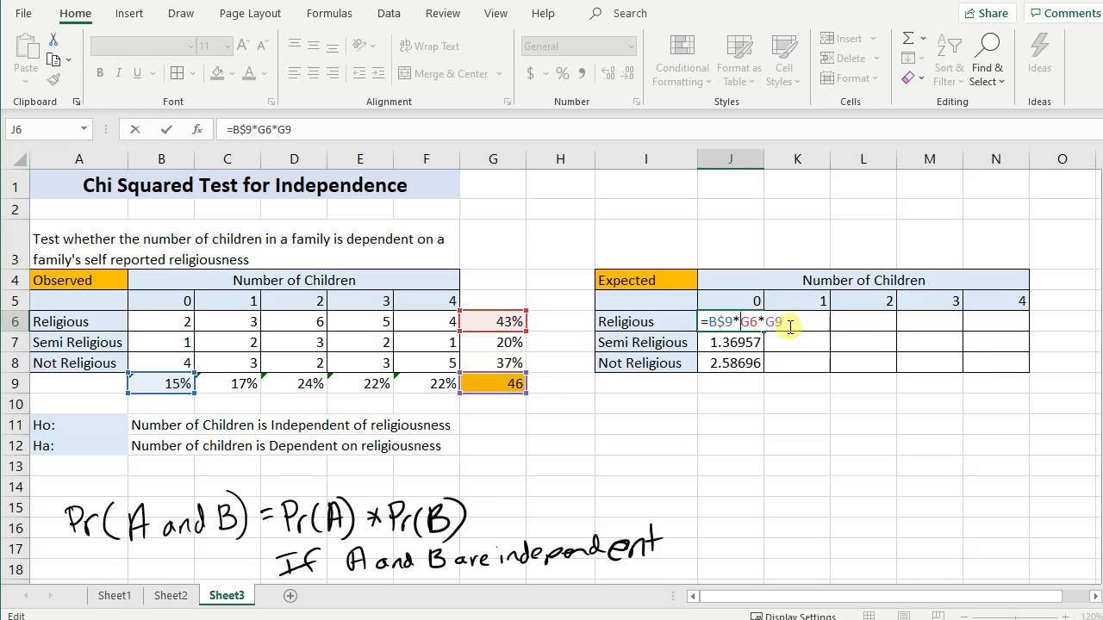
{"action": "type", "text": "$"}
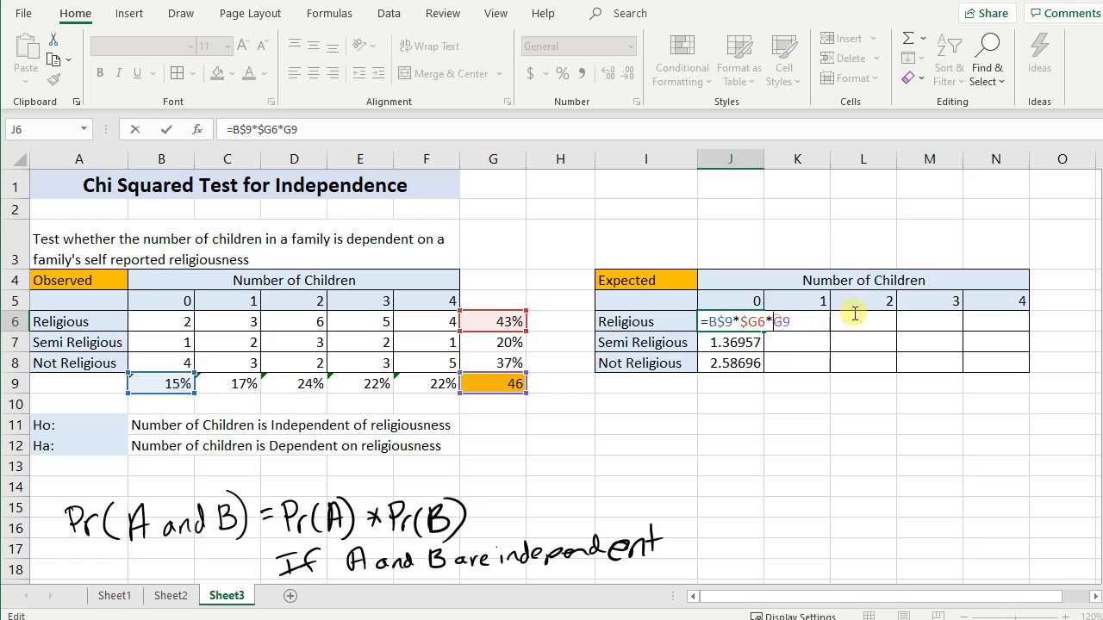
{"action": "key", "text": "Right"}
{"action": "key", "text": "Right"}
{"action": "key", "text": "Right"}
{"action": "type", "text": "$"}
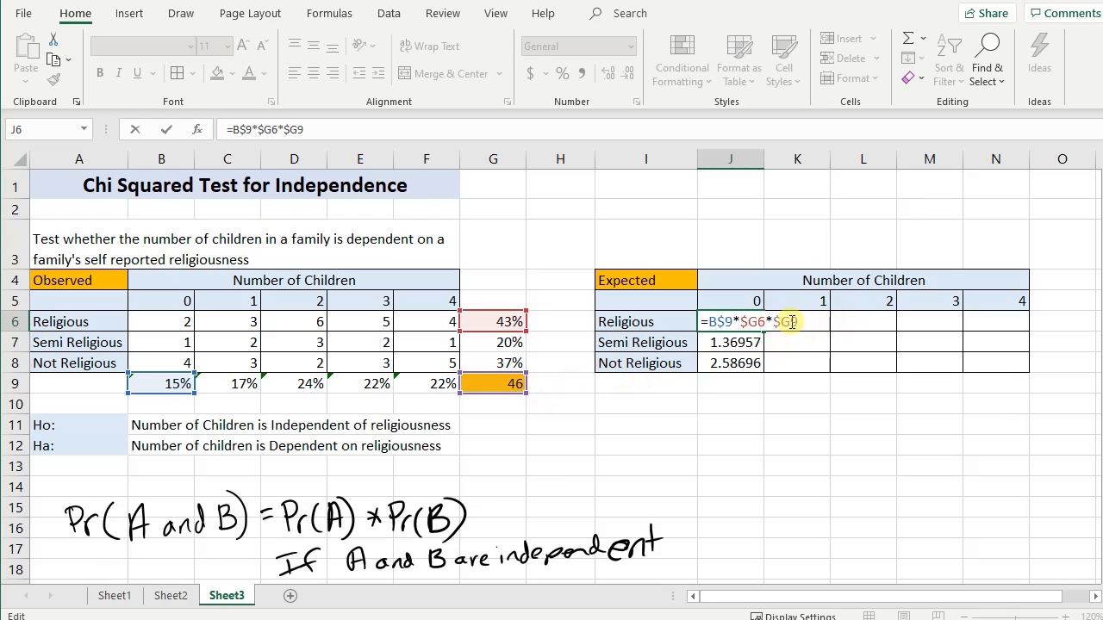
{"action": "key", "text": "Right"}
{"action": "type", "text": "$"}
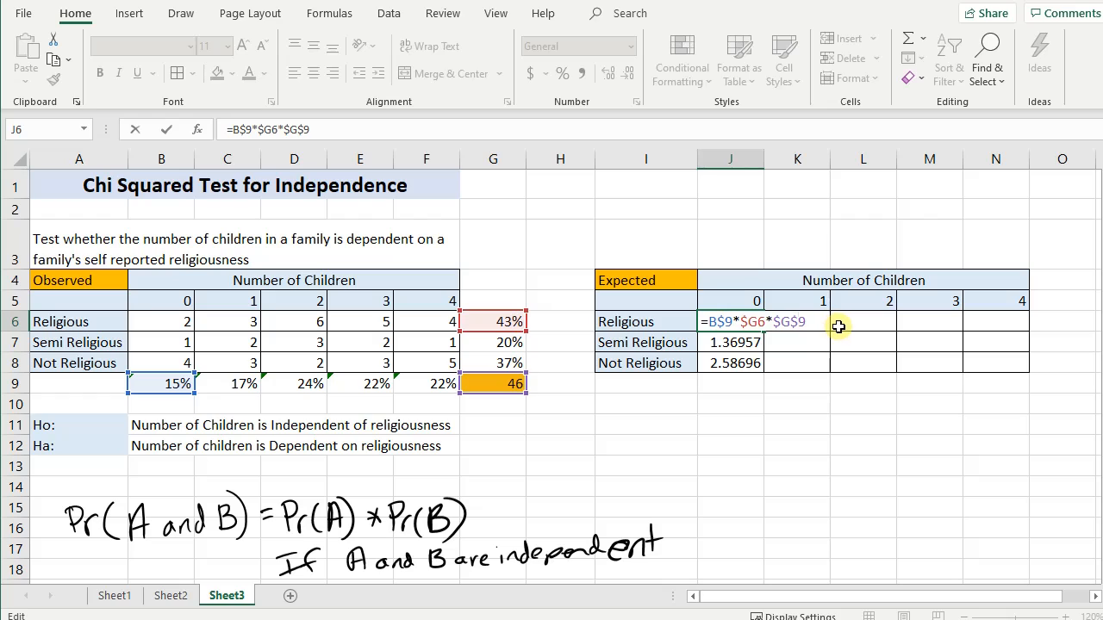
{"action": "key", "text": "Return"}
- Copy the anchored formula from J6 down to J8 and check the references in J7
{"action": "left_click", "coordinate": [742, 324]}
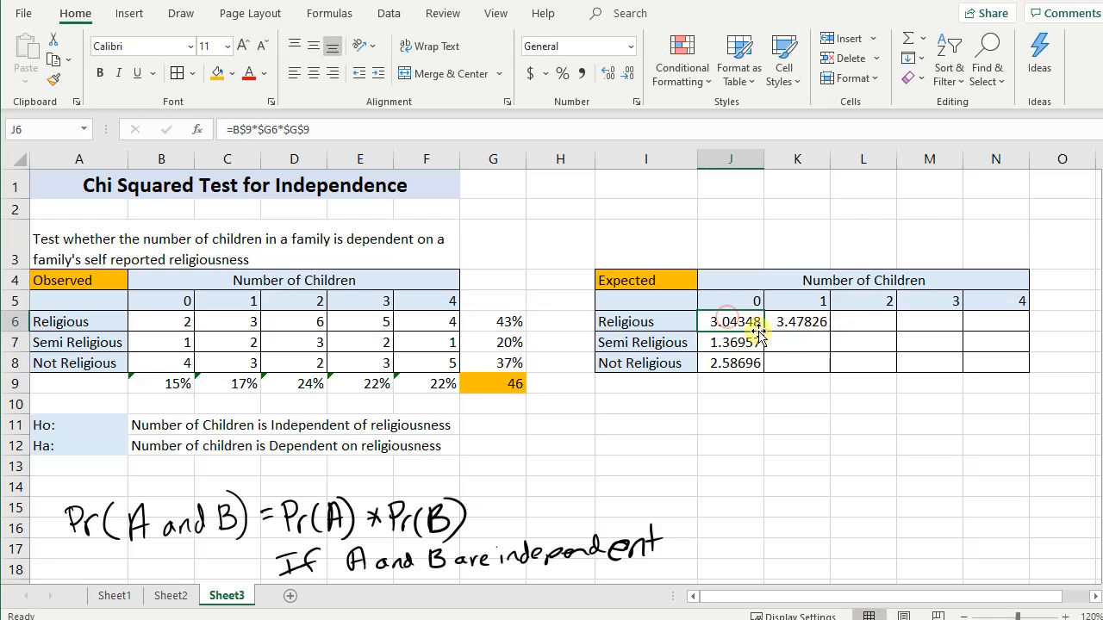
{"action": "left_click_drag", "start_coordinate": [763, 331], "coordinate": [764, 371]}
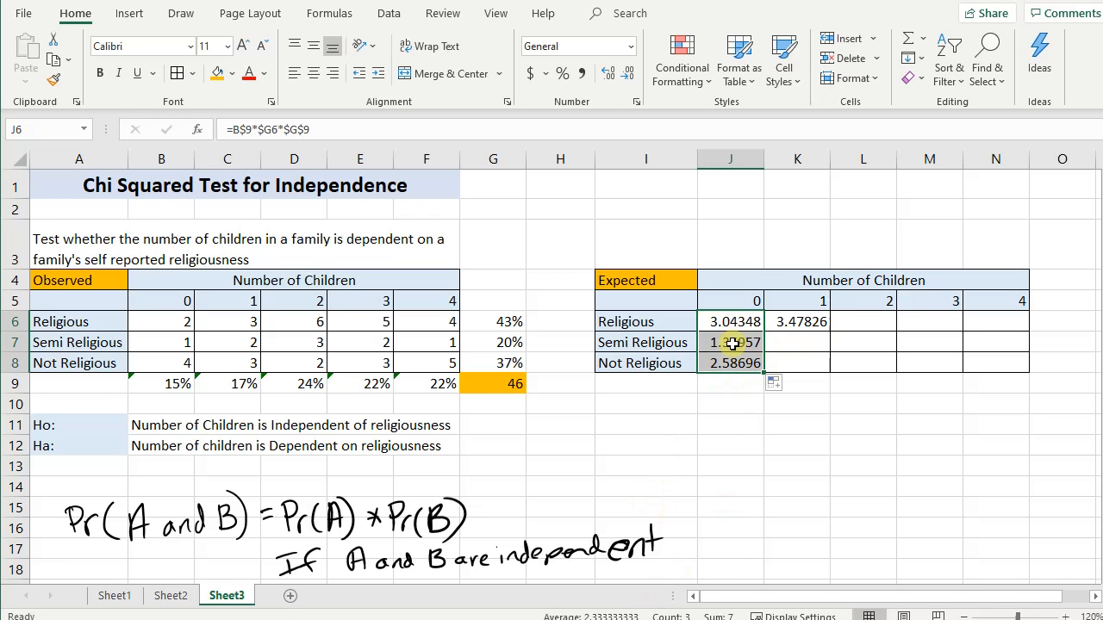
{"action": "double_click", "coordinate": [735, 345]}
{"action": "key", "text": "Return"}
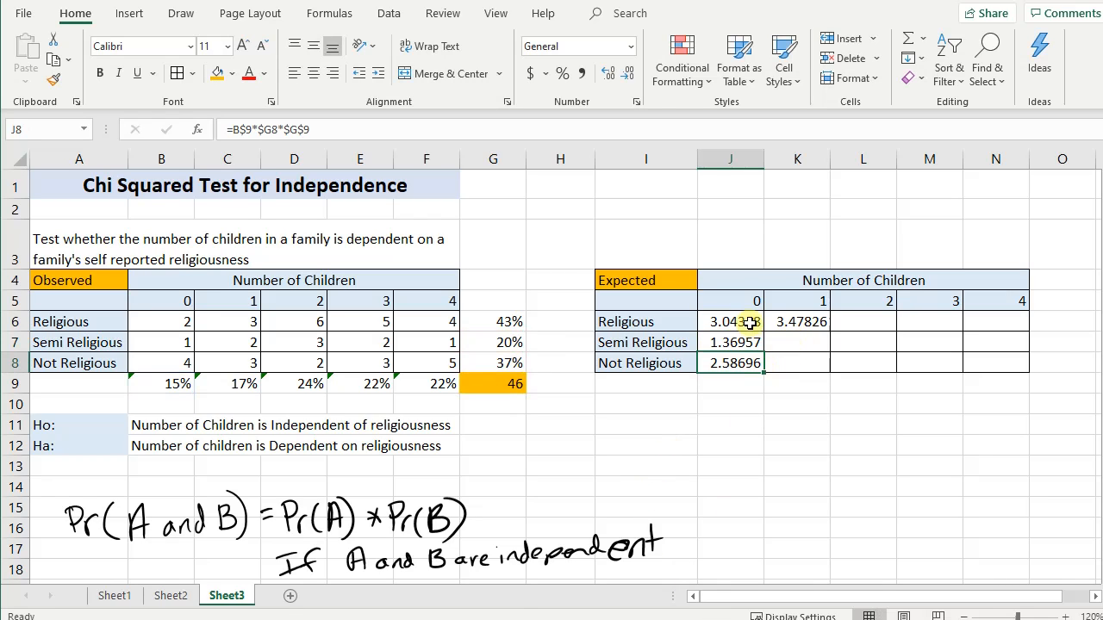
- Copy the formulas in J6:J8 across to column N to fill the Expected table, and check the formula in N8
{"action": "left_click_drag", "start_coordinate": [733, 320], "coordinate": [746, 362]}
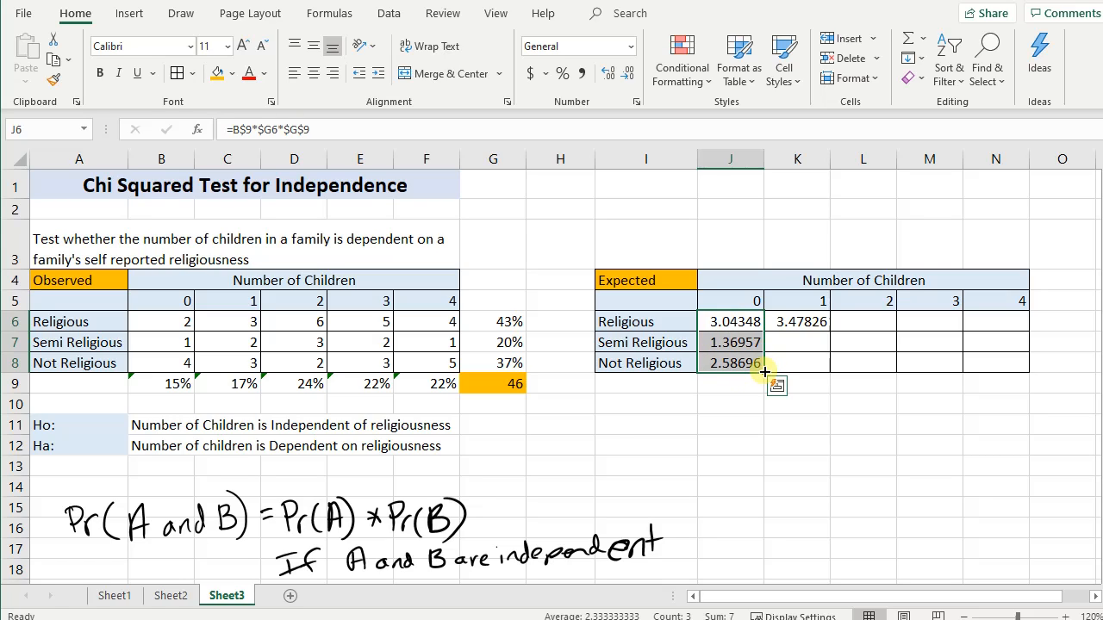
{"action": "left_click_drag", "start_coordinate": [764, 371], "coordinate": [1030, 350]}
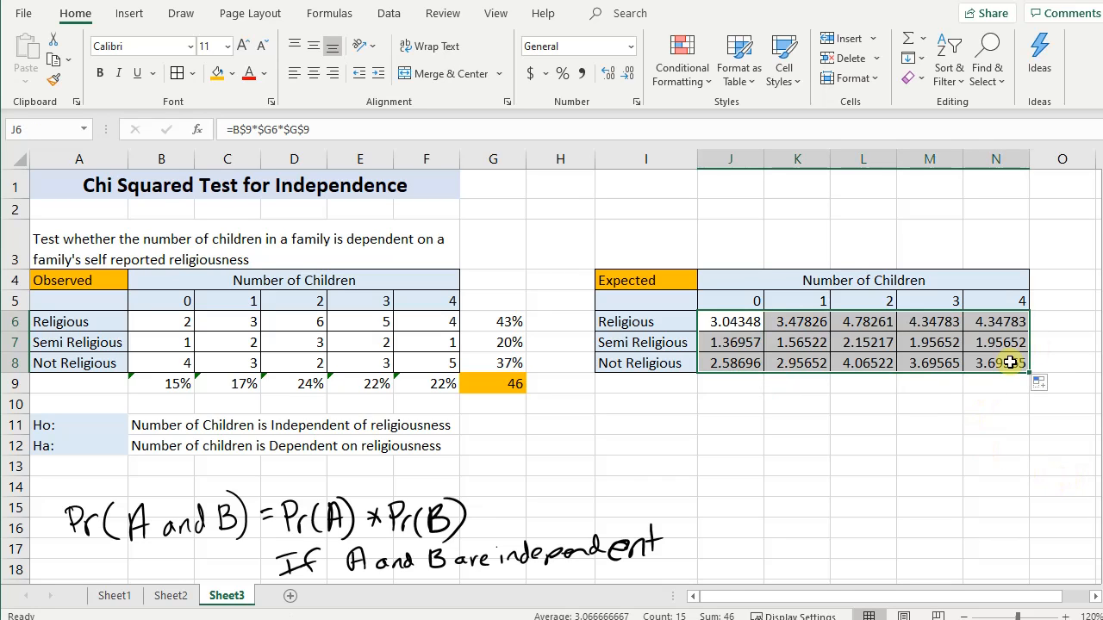
{"action": "double_click", "coordinate": [1010, 363]}
{"action": "key", "text": "Return"}
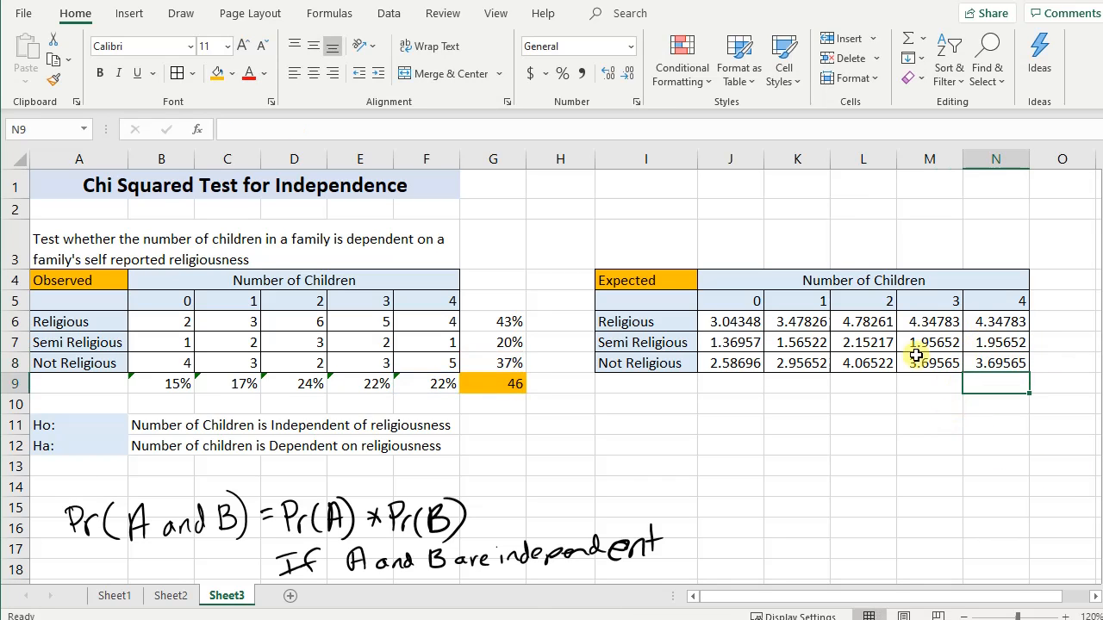
- Check the formulas in M7 and J6, and review the cells B9, G6 and G9 that J6 multiplies
{"action": "double_click", "coordinate": [914, 349]}
{"action": "key", "text": "Return"}
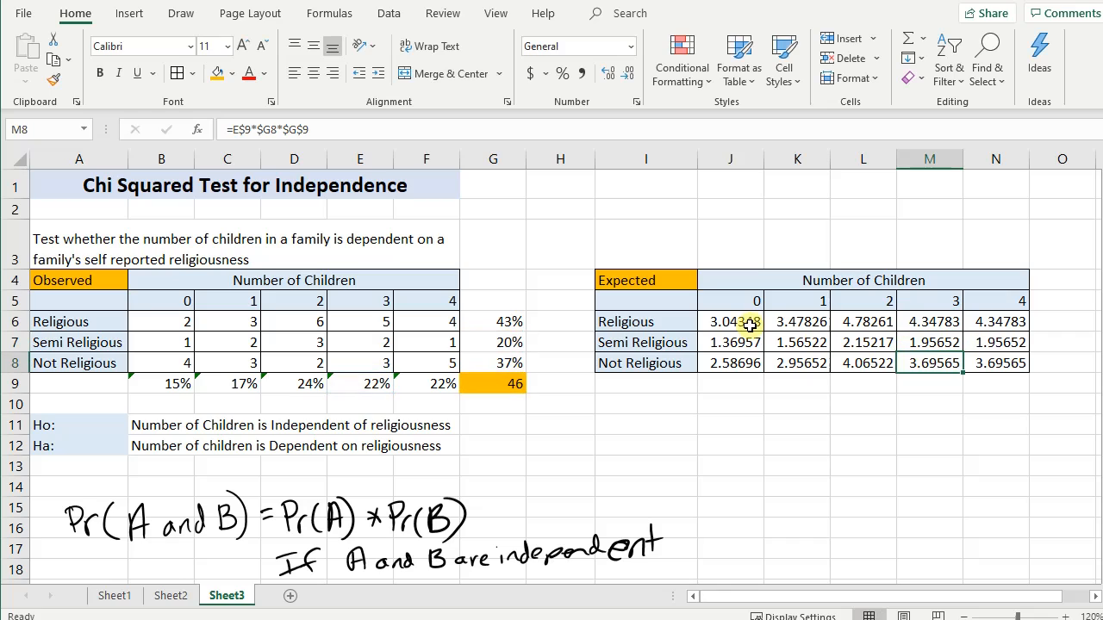
{"action": "double_click", "coordinate": [714, 325]}
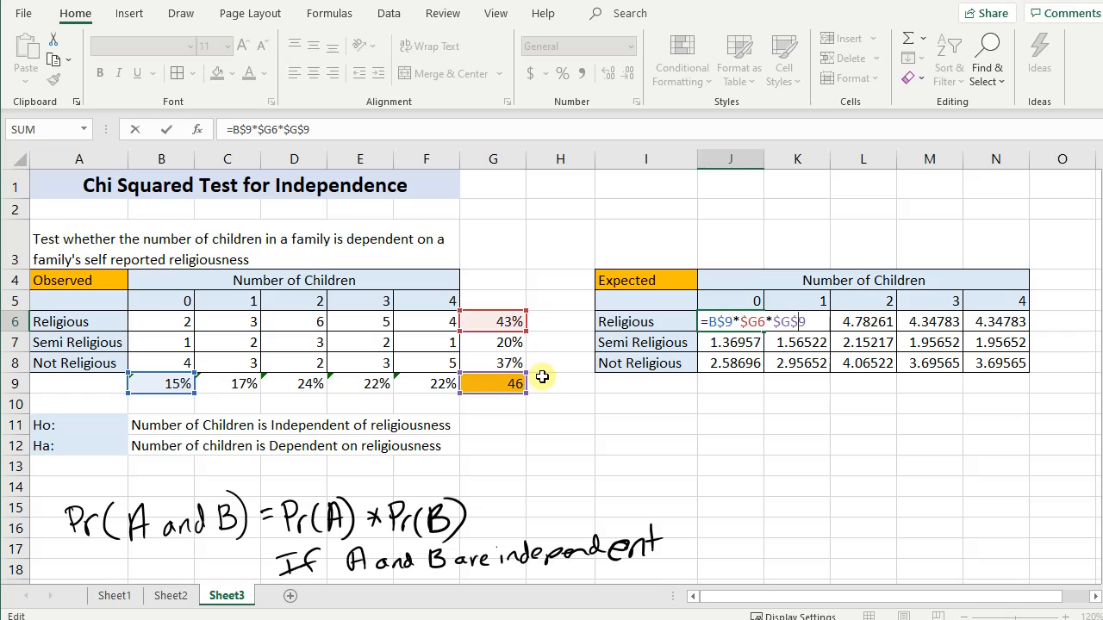
{"action": "key", "text": "Return"}
{"action": "left_click", "coordinate": [739, 320]}
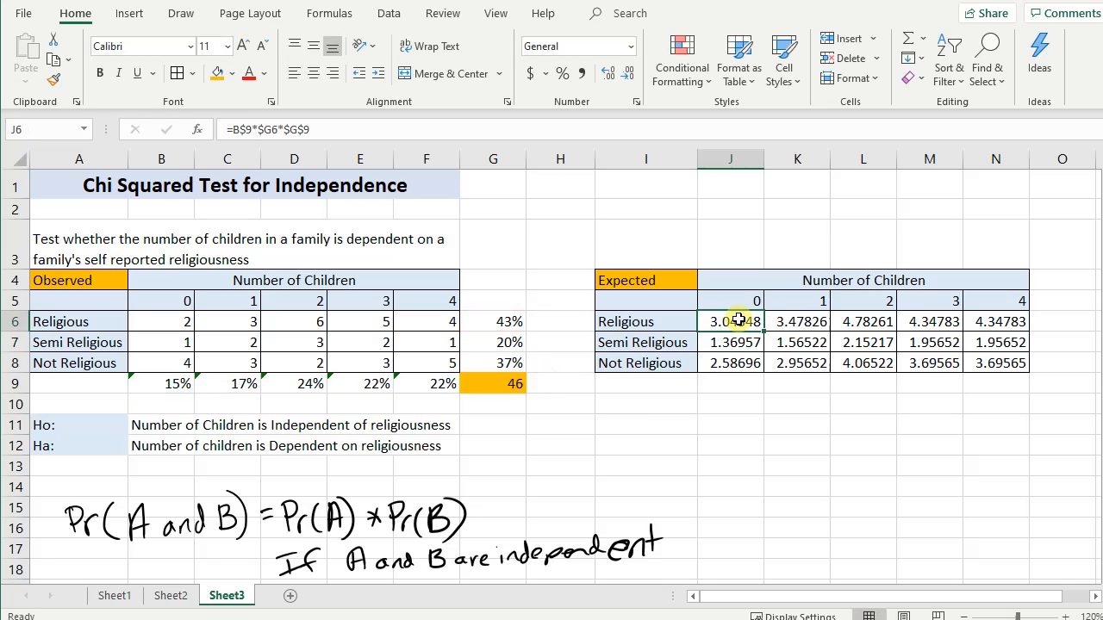
{"action": "left_click", "coordinate": [167, 387]}
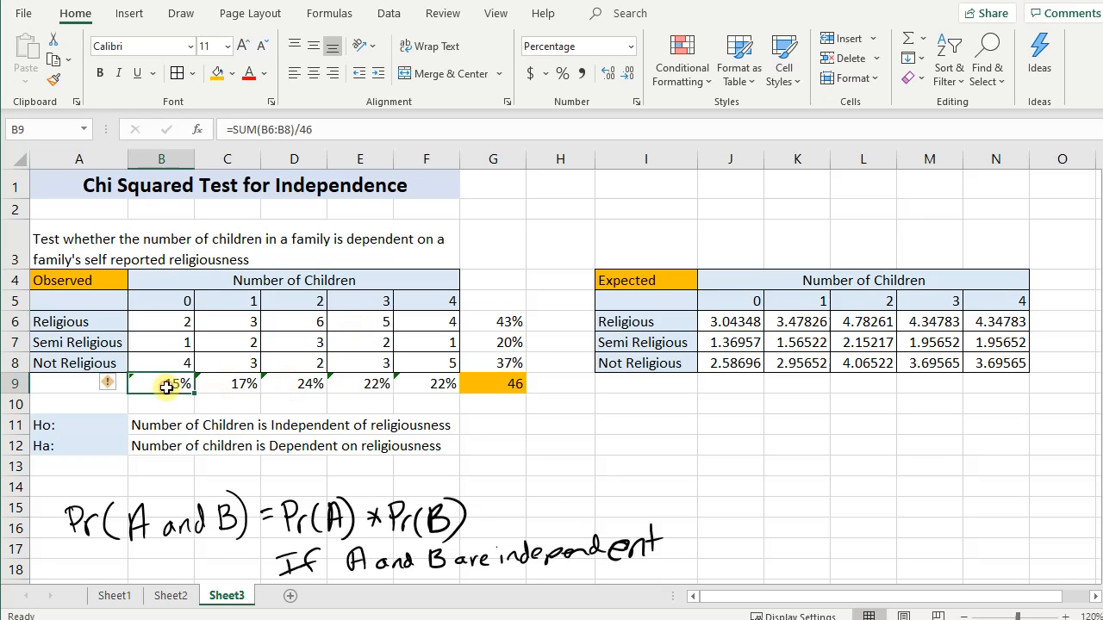
{"action": "left_click", "coordinate": [512, 320]}
{"action": "left_click", "coordinate": [509, 388]}
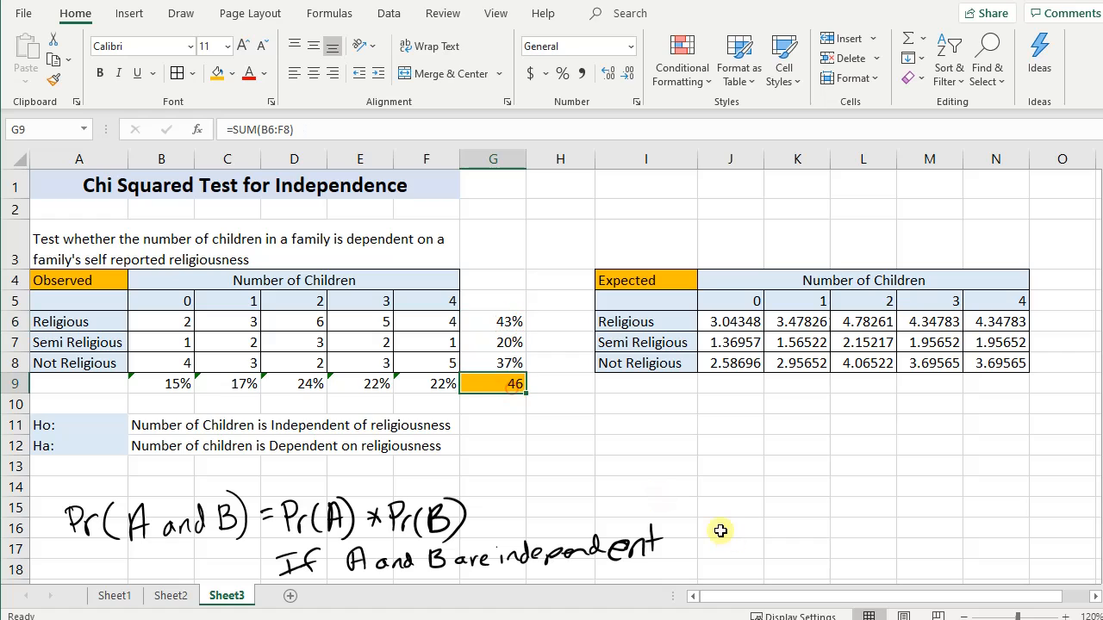
- Review C9, G6 and G9 as the inputs to K6, check the K6 and L6 formulas, and look over the Expected table
{"action": "left_click", "coordinate": [228, 385]}
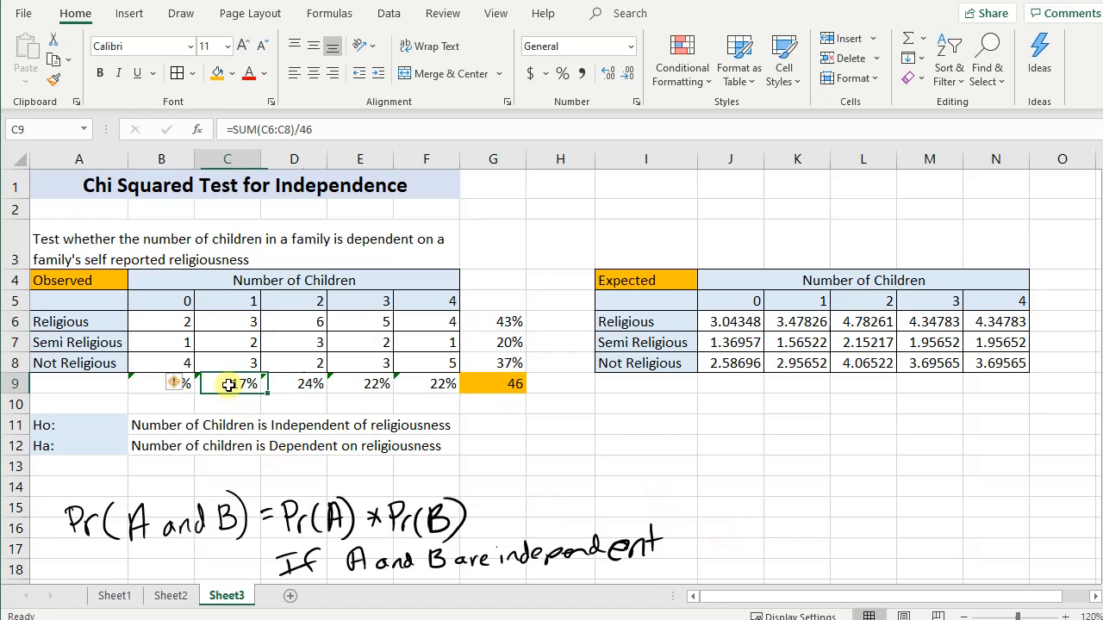
{"action": "left_click", "coordinate": [500, 323]}
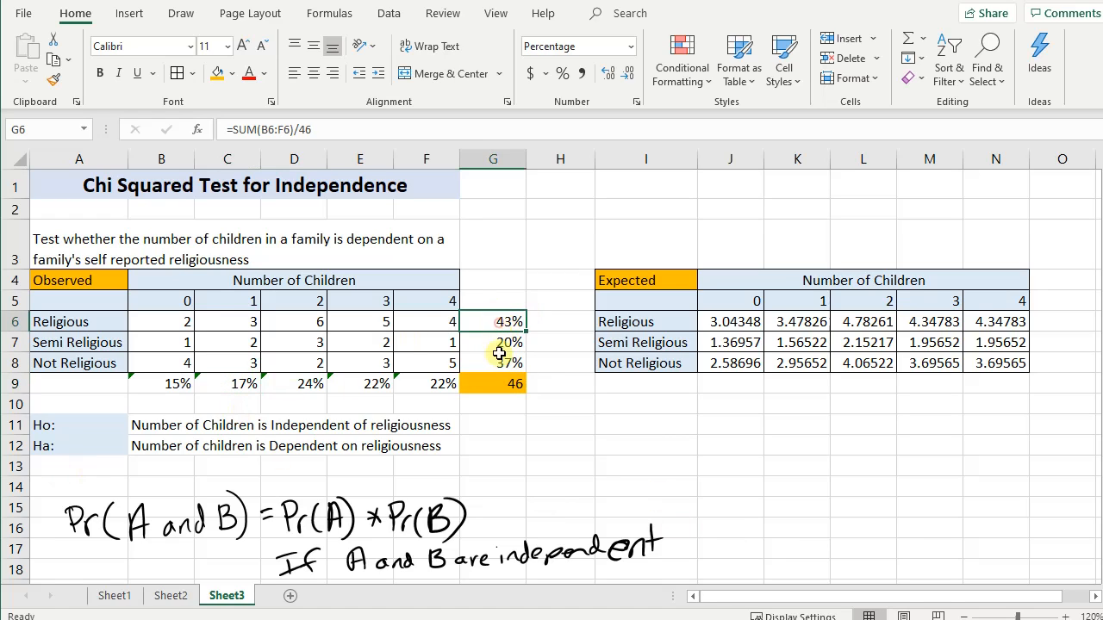
{"action": "left_click", "coordinate": [508, 384]}
{"action": "left_click", "coordinate": [819, 321]}
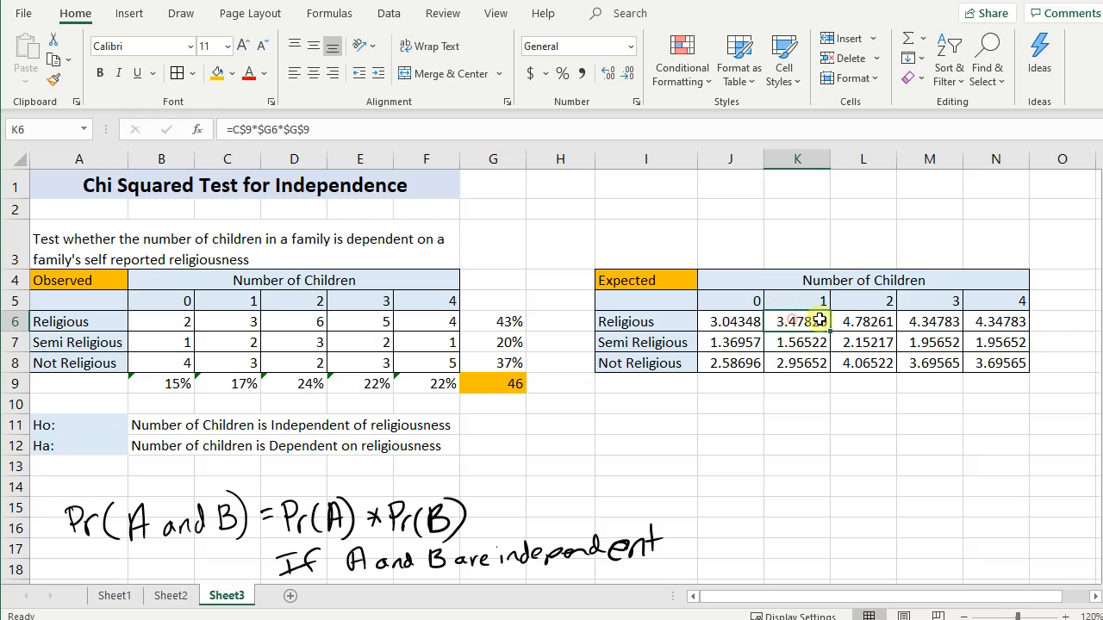
{"action": "left_click", "coordinate": [862, 322]}
{"action": "left_click", "coordinate": [493, 424]}
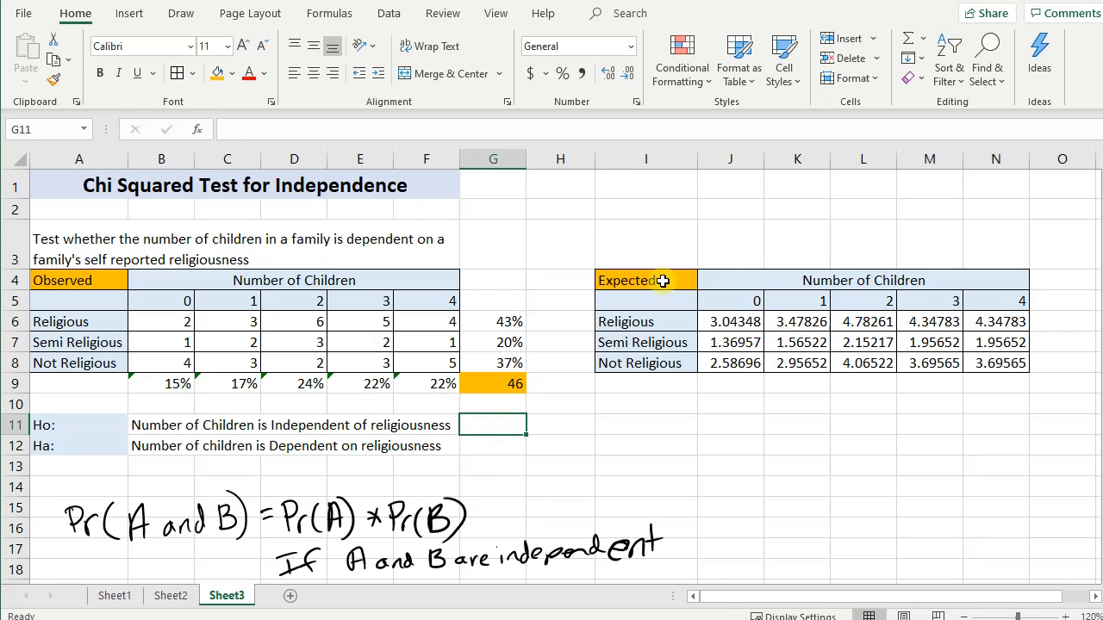
{"action": "left_click_drag", "start_coordinate": [659, 280], "coordinate": [999, 362]}
{"action": "left_click", "coordinate": [583, 495]}
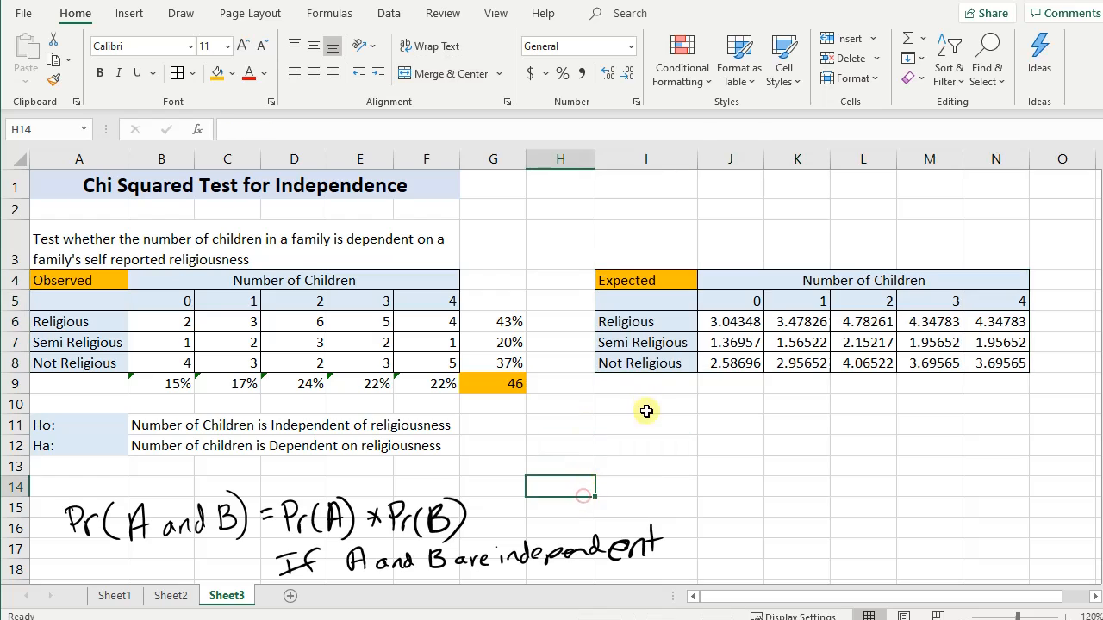
{"action": "left_click", "coordinate": [643, 405]}
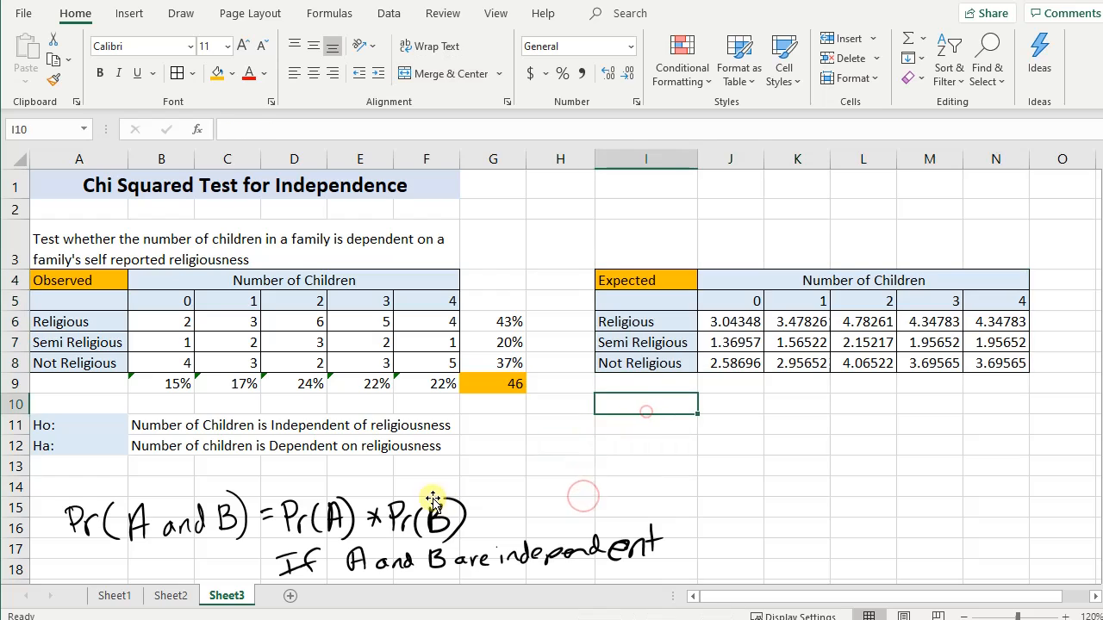
- Label cell A13, below the hypotheses, as p-value
{"action": "left_click", "coordinate": [80, 470]}
{"action": "type", "text": "p-valu"}
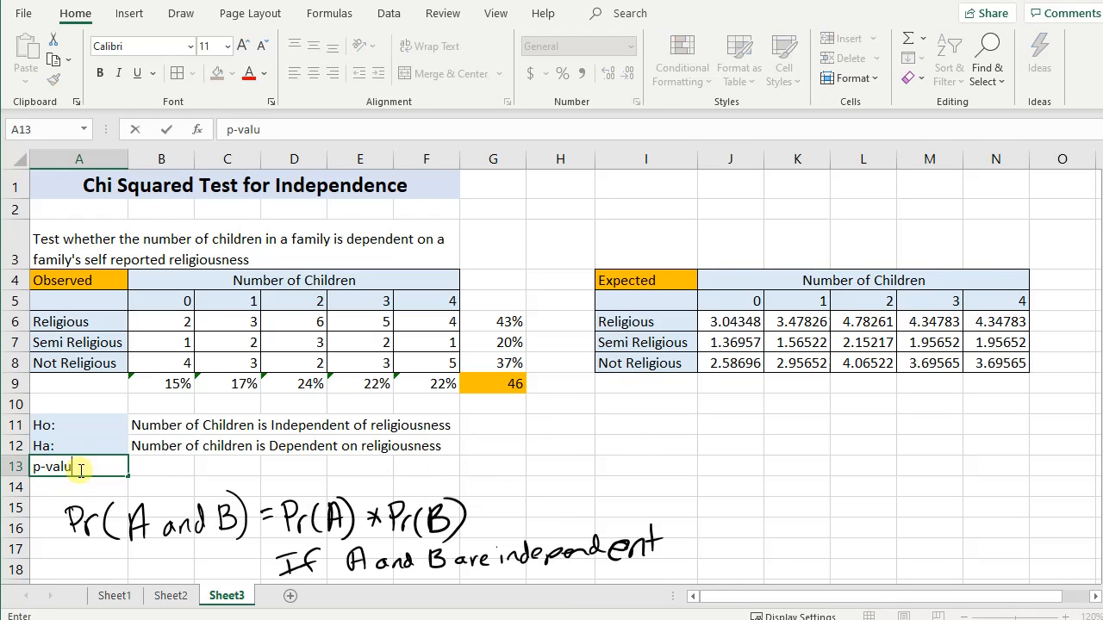
{"action": "type", "text": "e"}
{"action": "key", "text": "Tab"}
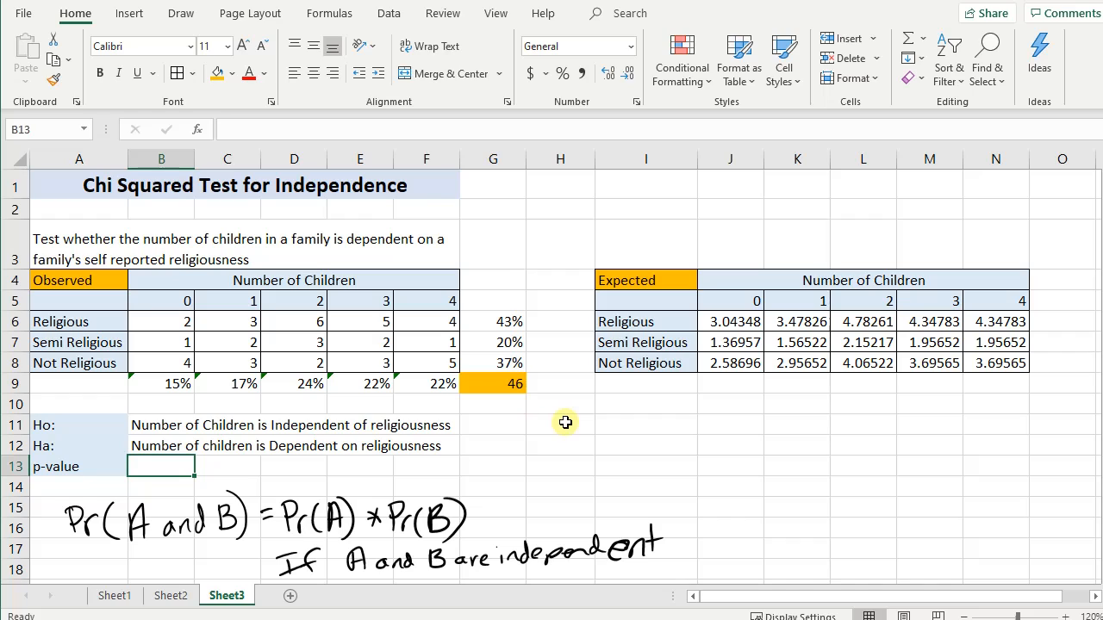
- Calculate the p-value in B13 with =CHISQ.TEST(B6:F8,J6:N8), using the observed and expected counts
{"action": "type", "text": "=chi"}
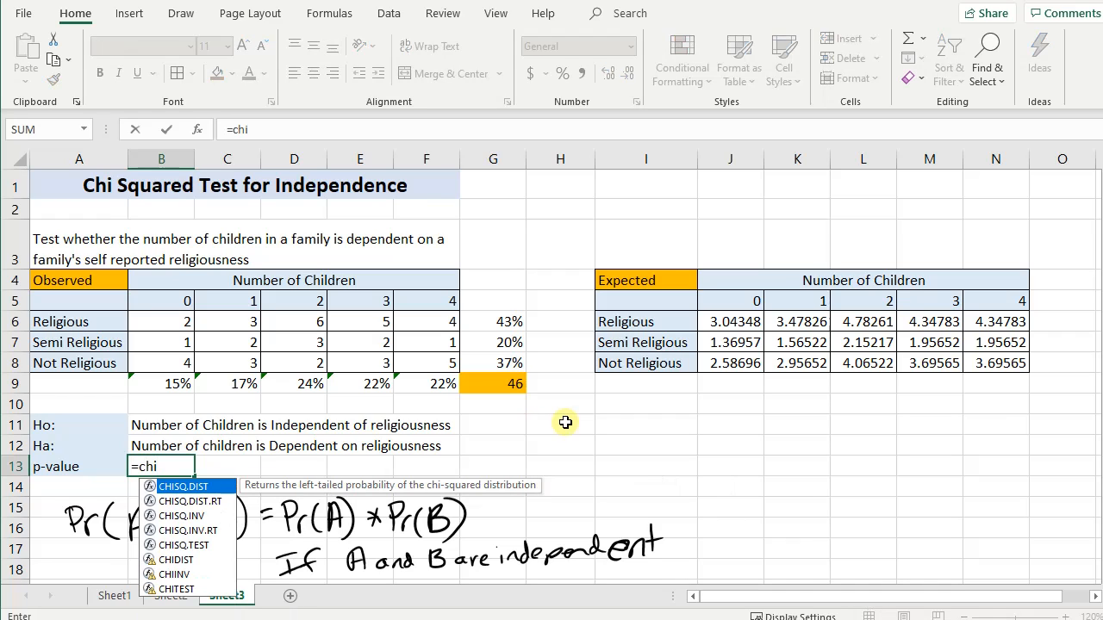
{"action": "type", "text": "s"}
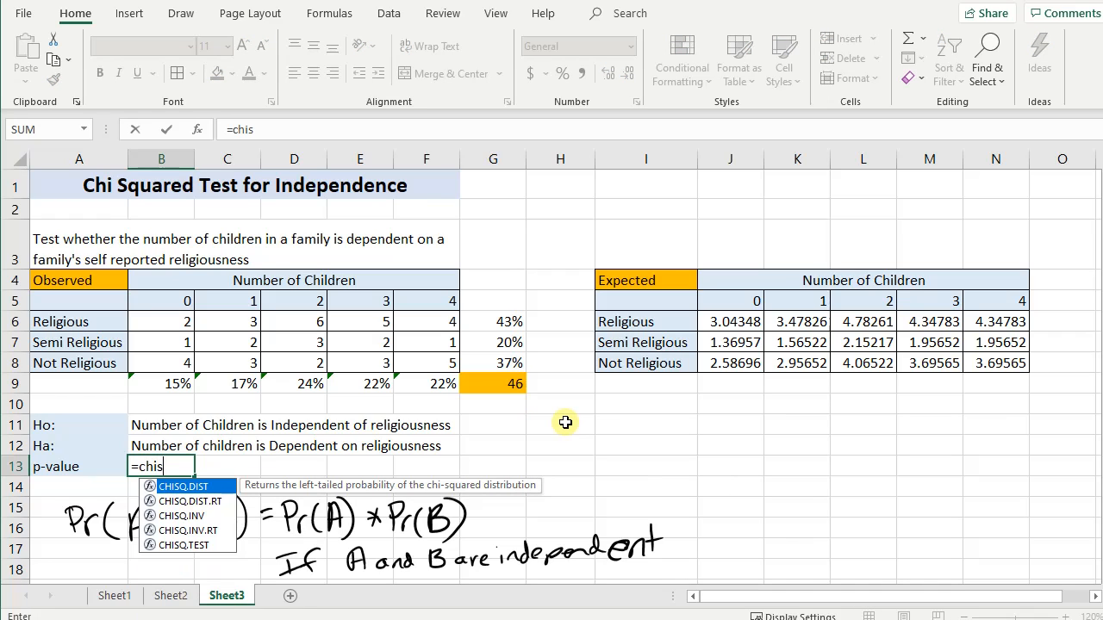
{"action": "type", "text": "q.t"}
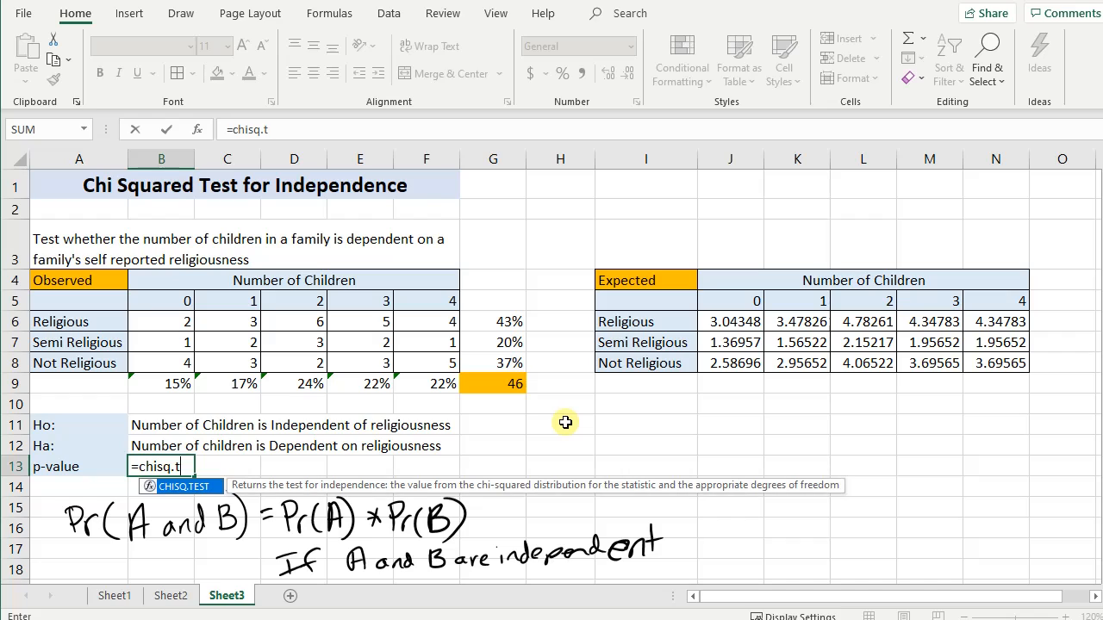
{"action": "type", "text": "est("}
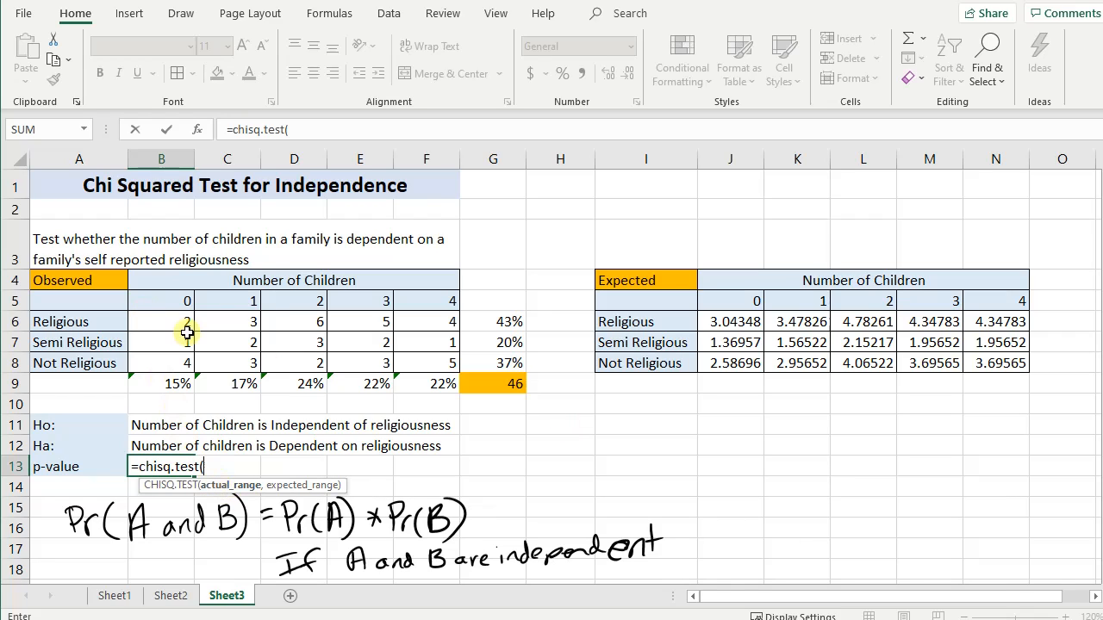
{"action": "left_click_drag", "start_coordinate": [187, 324], "coordinate": [453, 363]}
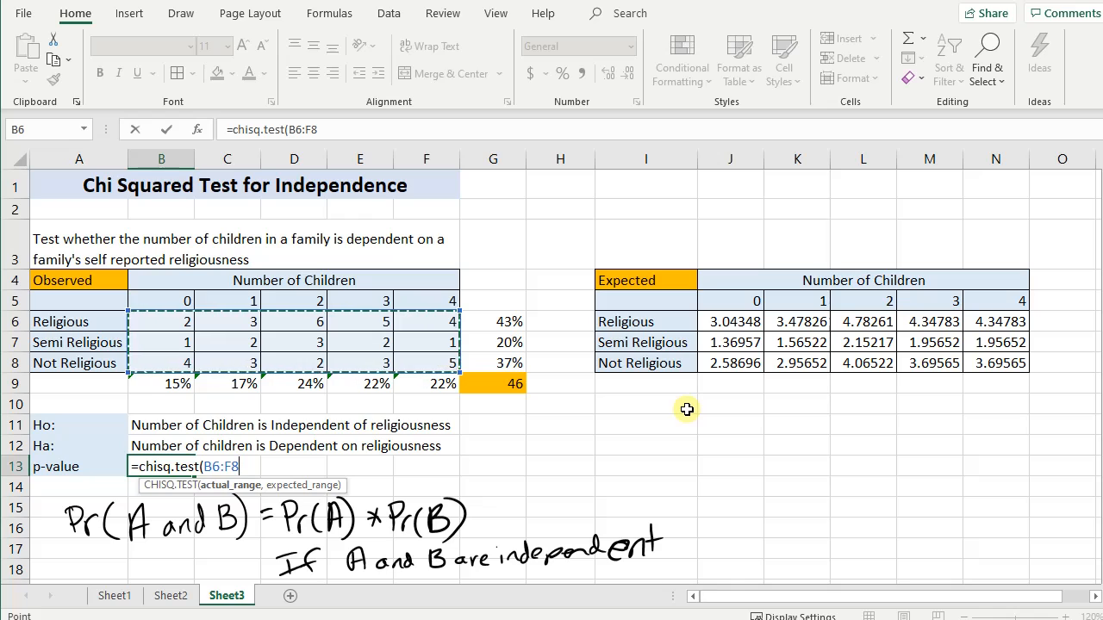
{"action": "type", "text": ","}
{"action": "left_click_drag", "start_coordinate": [706, 321], "coordinate": [1004, 361]}
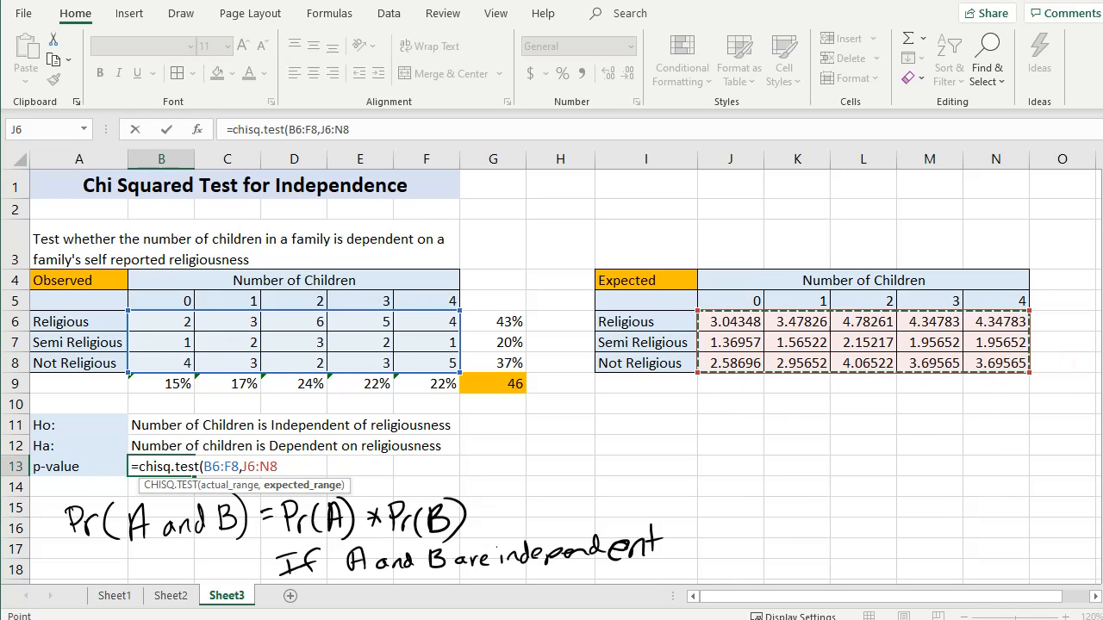
{"action": "type", "text": ")"}
{"action": "key", "text": "Return"}
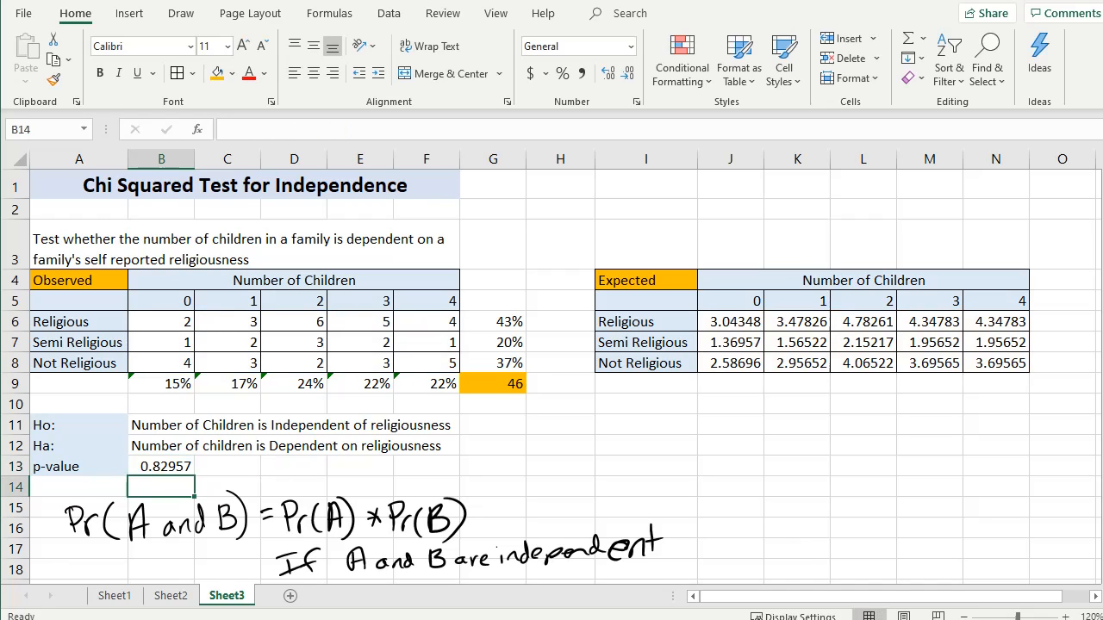
- Examine the p-value in B13 against the null and alternative hypotheses in rows 11 and 12
{"action": "key", "text": "Up"}
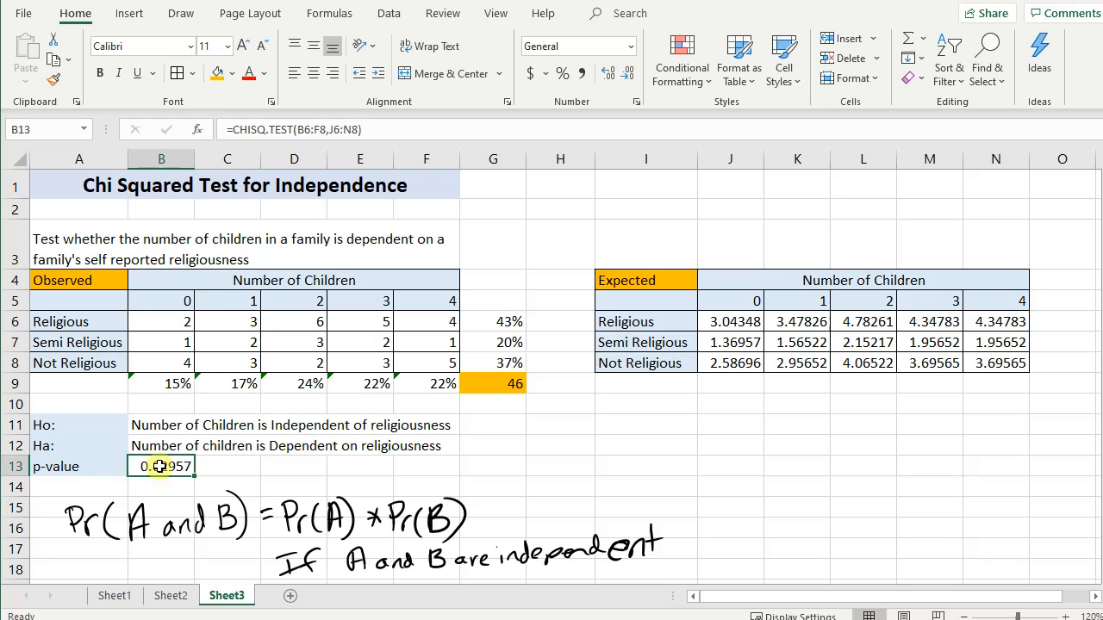
{"action": "left_click", "coordinate": [155, 431]}
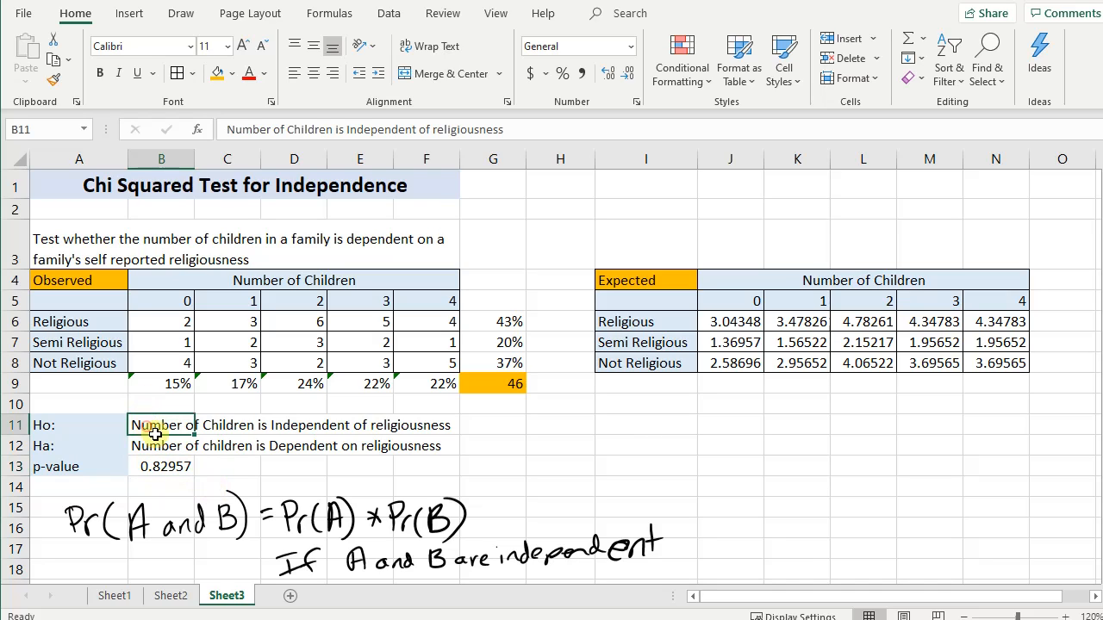
{"action": "left_click_drag", "start_coordinate": [51, 450], "coordinate": [435, 446]}
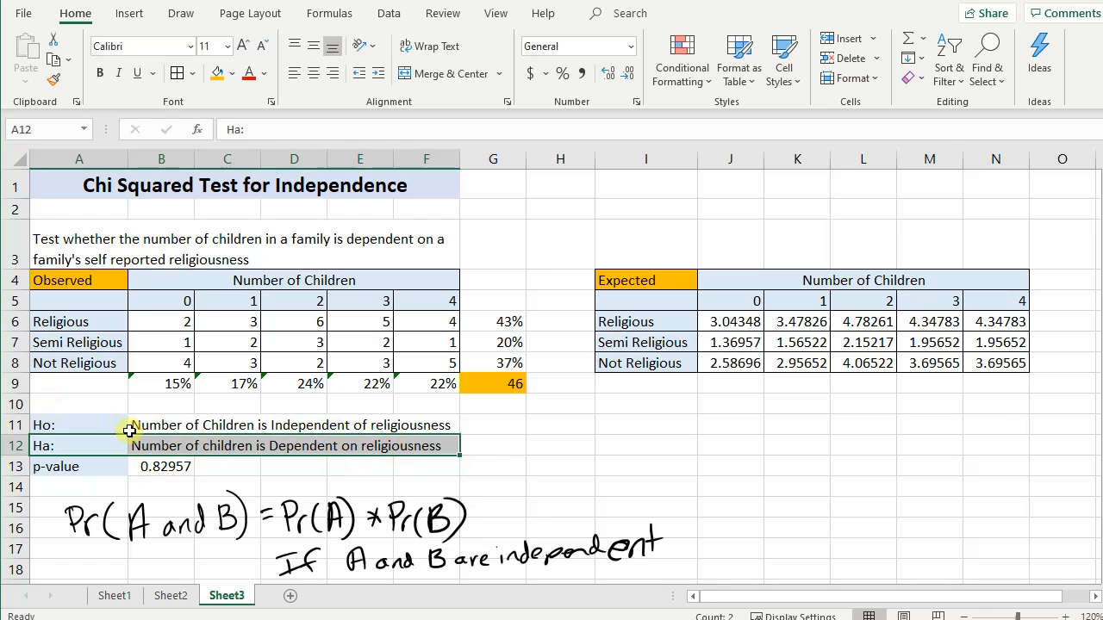
{"action": "left_click_drag", "start_coordinate": [91, 424], "coordinate": [441, 429]}
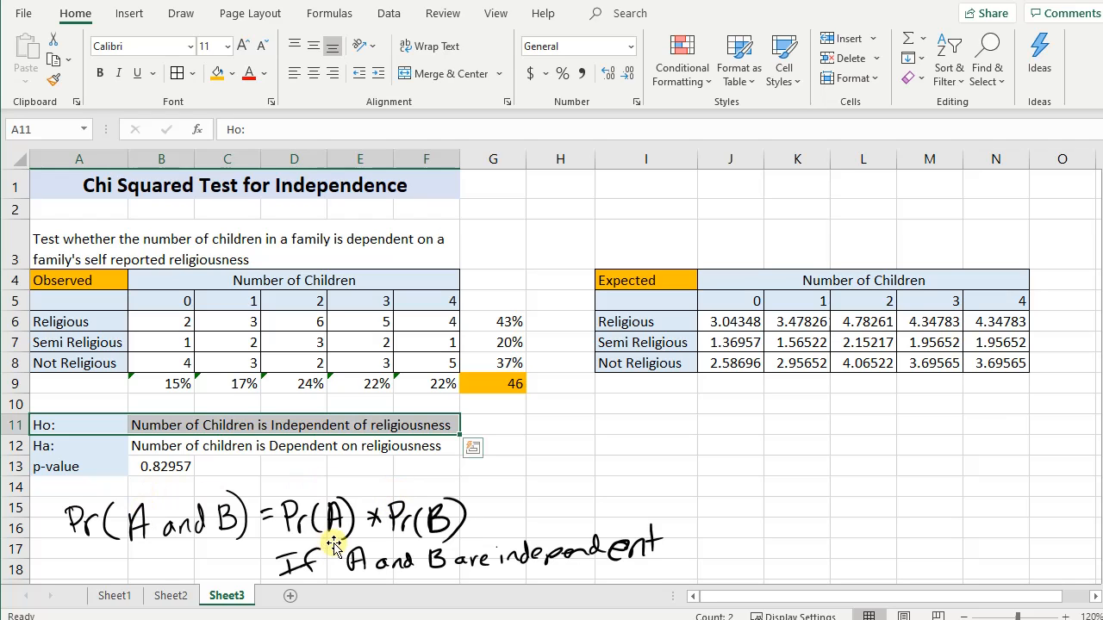
{"action": "left_click", "coordinate": [719, 437]}
{"action": "left_click", "coordinate": [656, 417]}
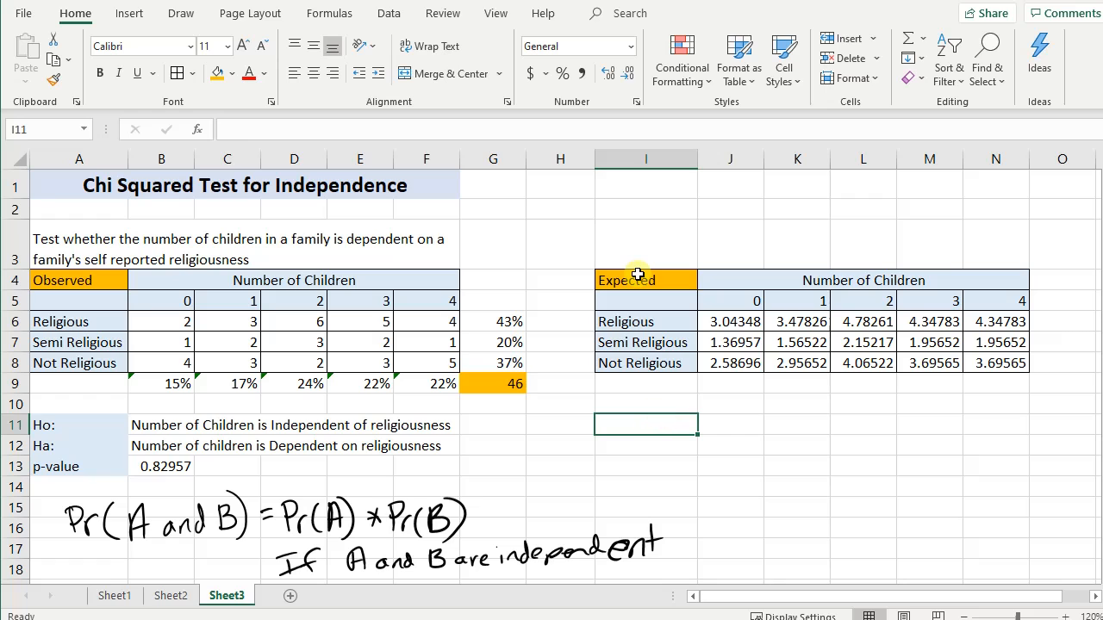
- Copy the whole Expected table I4:N8 and paste the duplicate starting at I10
{"action": "left_click_drag", "start_coordinate": [638, 278], "coordinate": [793, 362]}
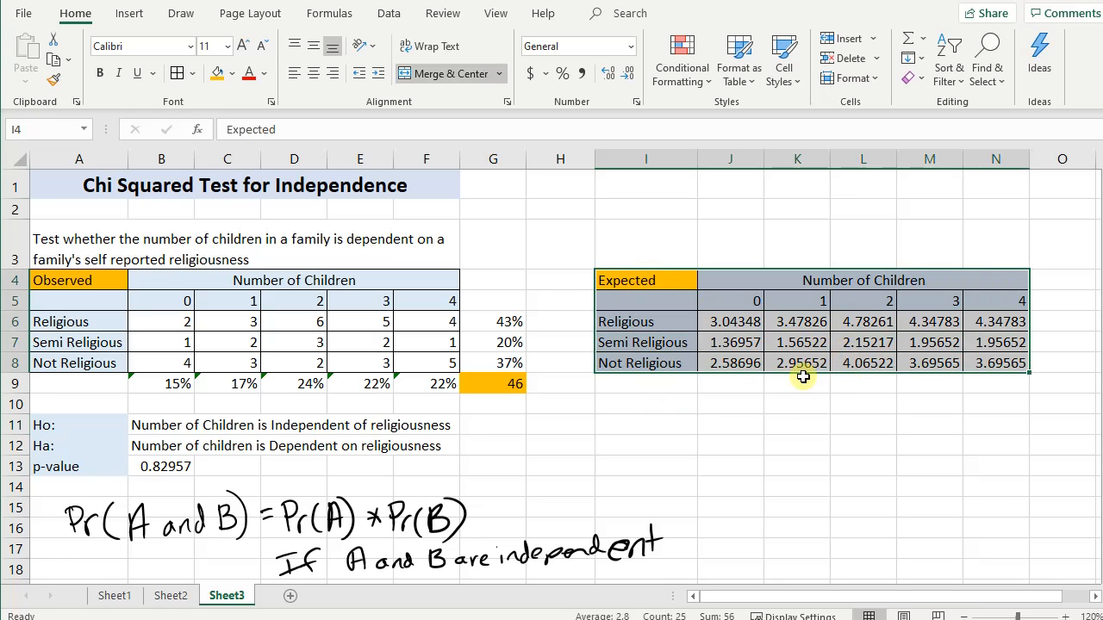
{"action": "key", "text": "ctrl+c"}
{"action": "left_click", "coordinate": [666, 405]}
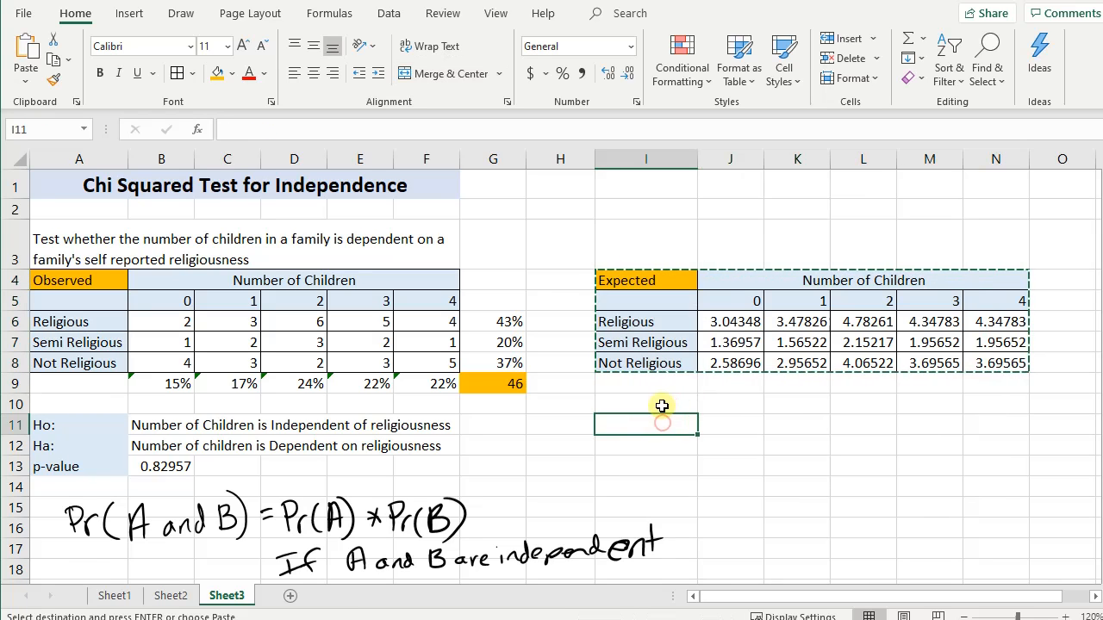
{"action": "key", "text": "ctrl+v"}
- Rename the duplicated table's heading in I10 to TEST STAT
{"action": "left_click", "coordinate": [662, 398]}
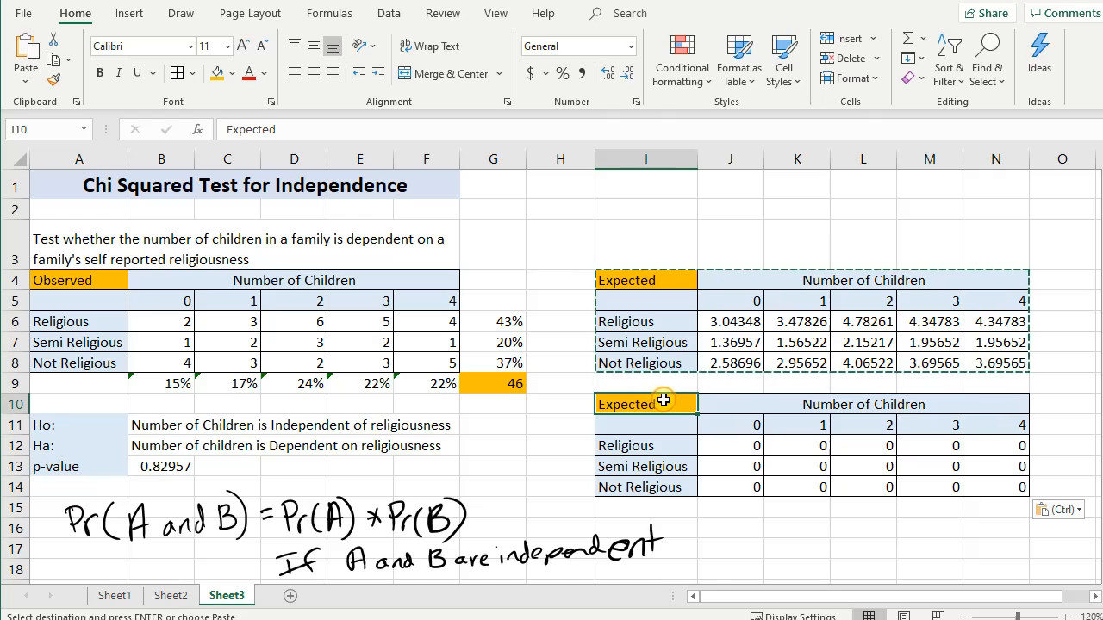
{"action": "type", "text": "TEST S"}
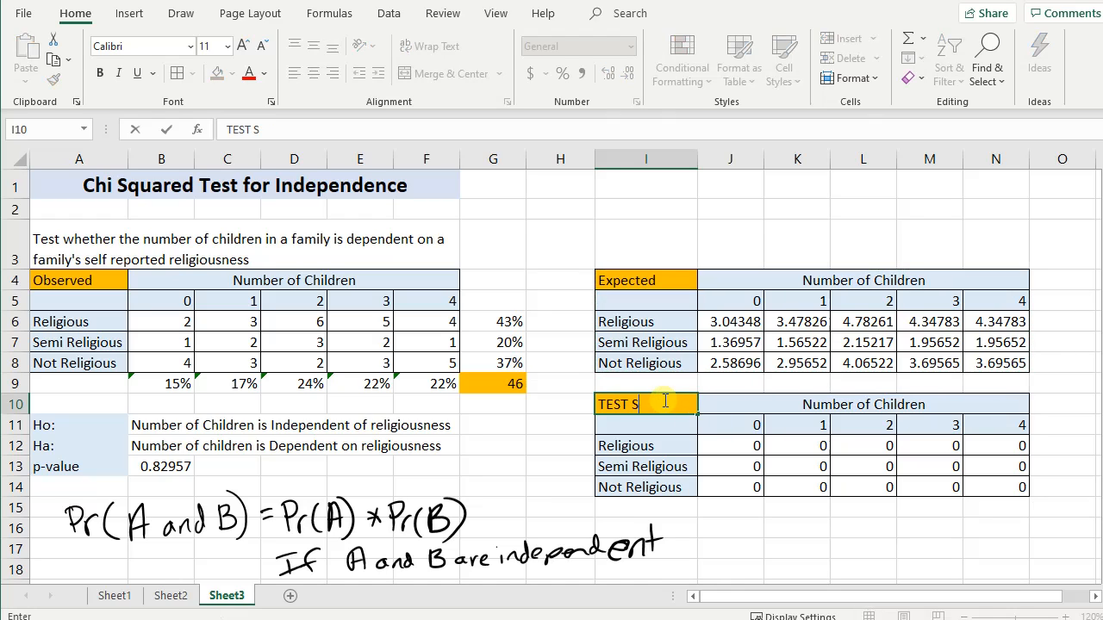
{"action": "type", "text": "TAT"}
{"action": "key", "text": "Return"}
- Enter =(B6-J6)^2/J6 in J12 and fill the formula across the whole TEST STAT table, J12:N14
{"action": "key", "text": "Right"}
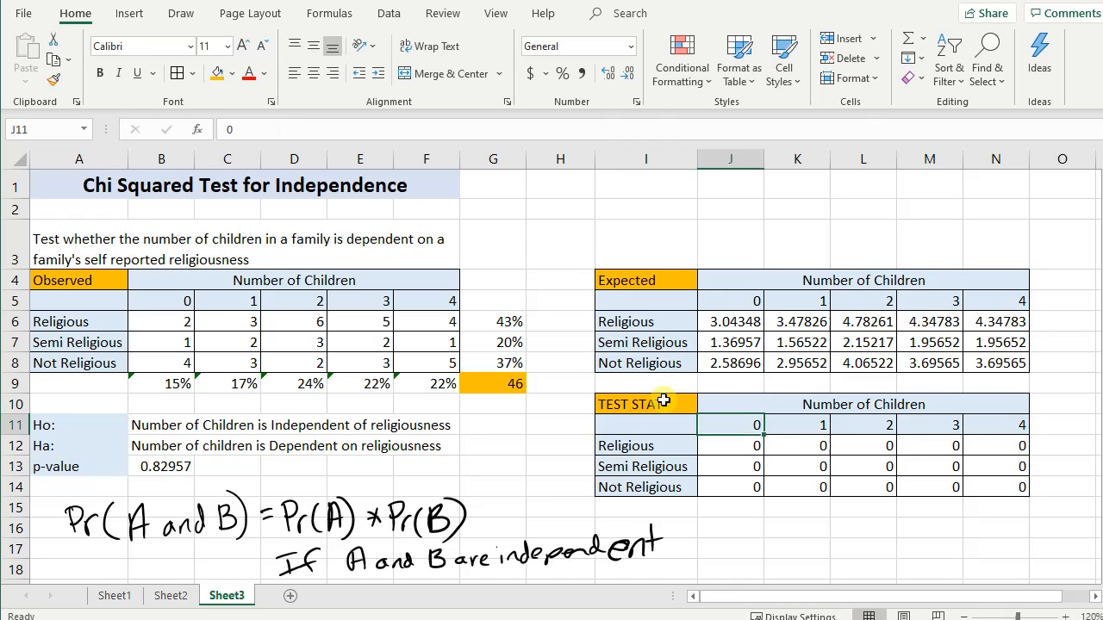
{"action": "key", "text": "Down"}
{"action": "type", "text": "="}
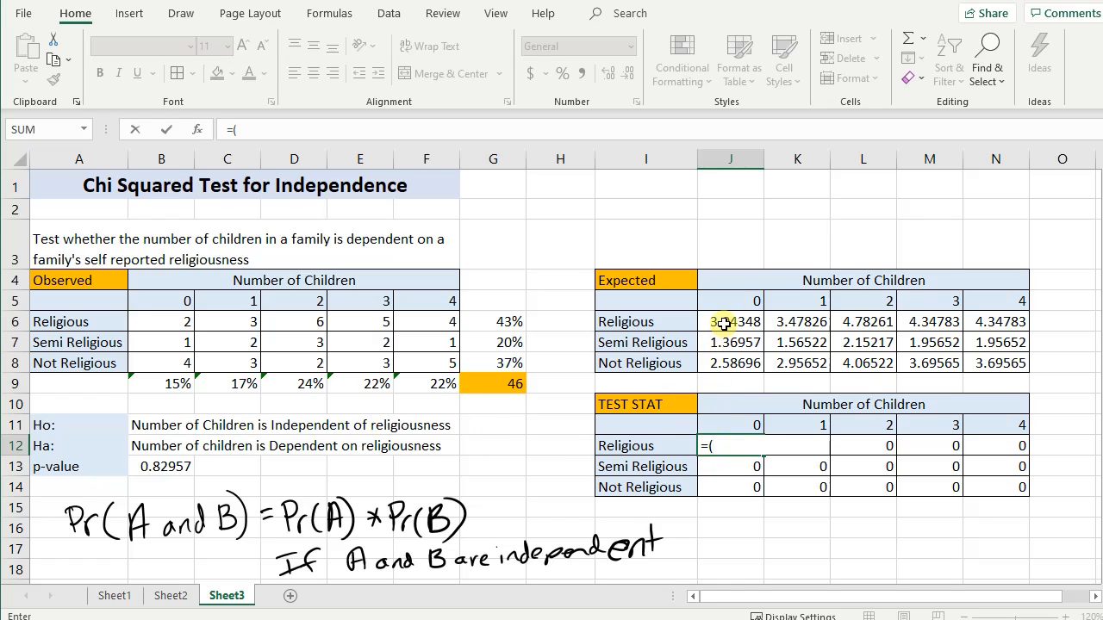
{"action": "left_click", "coordinate": [150, 319]}
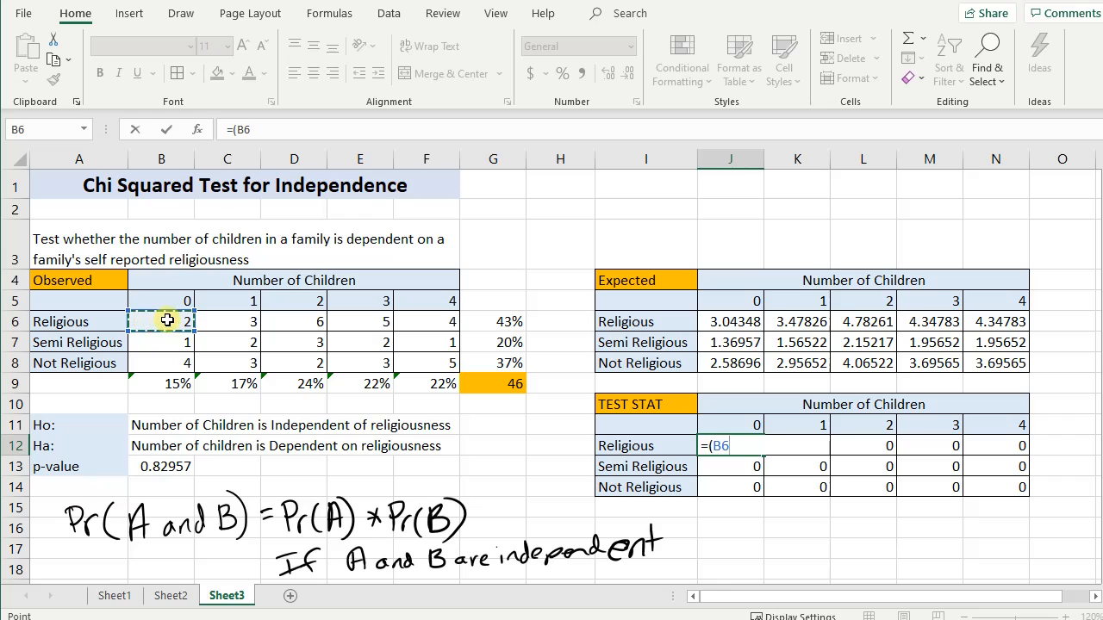
{"action": "type", "text": "-"}
{"action": "left_click", "coordinate": [752, 325]}
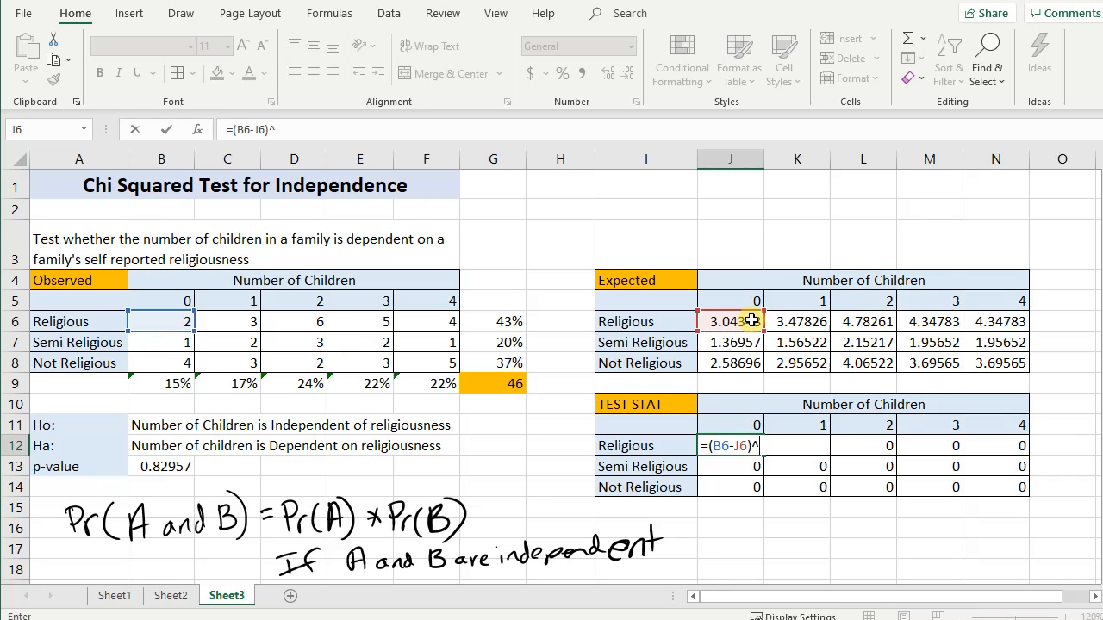
{"action": "type", "text": "/"}
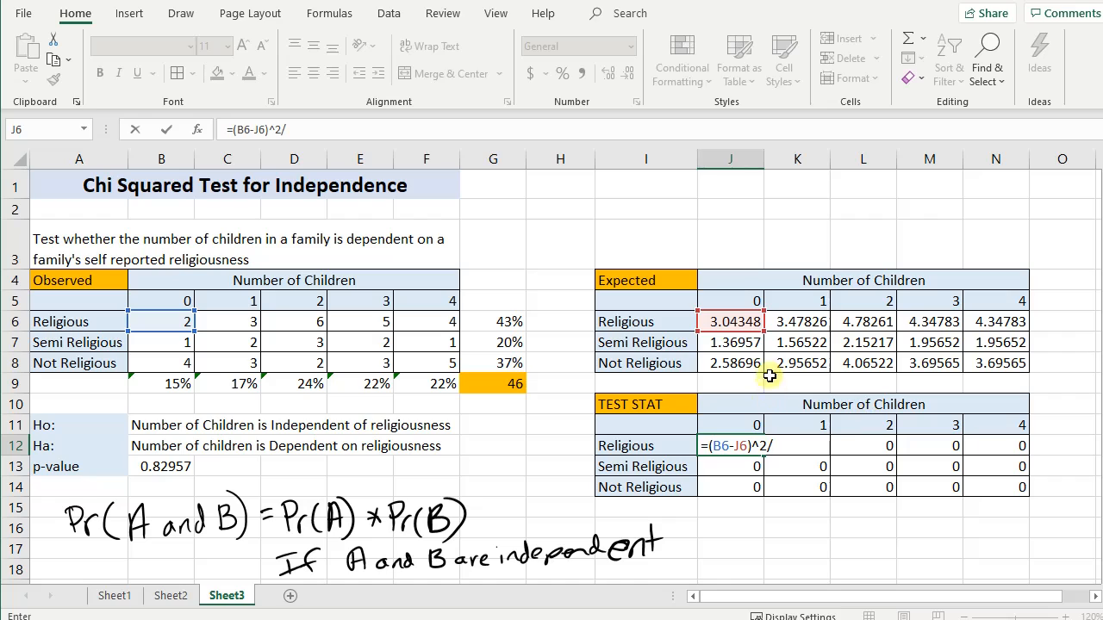
{"action": "left_click", "coordinate": [737, 322]}
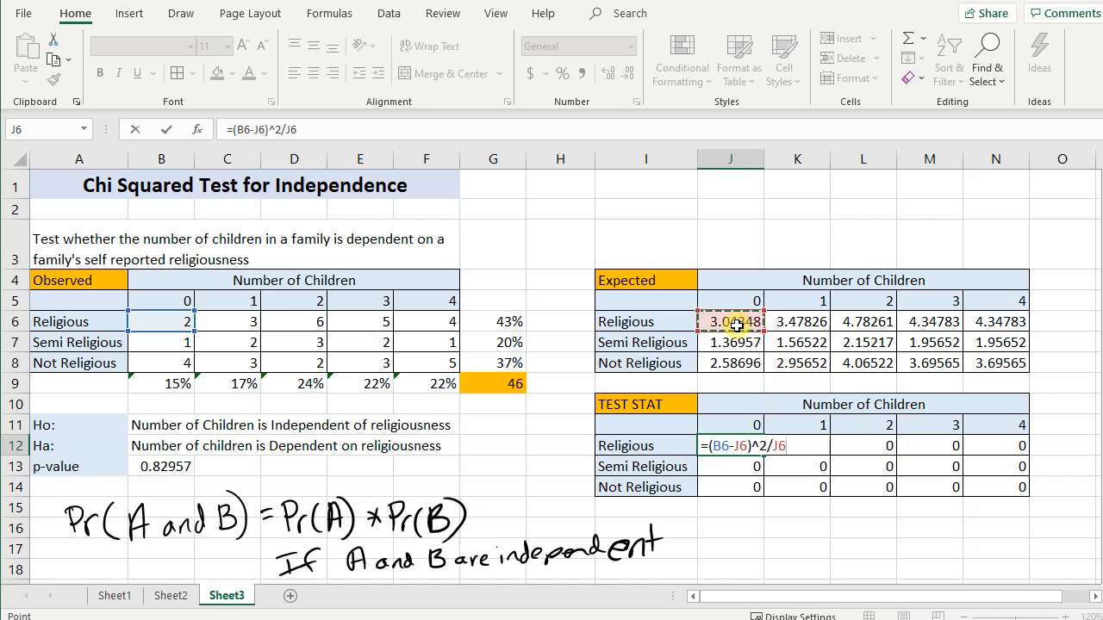
{"action": "key", "text": "Return"}
{"action": "left_click", "coordinate": [757, 445]}
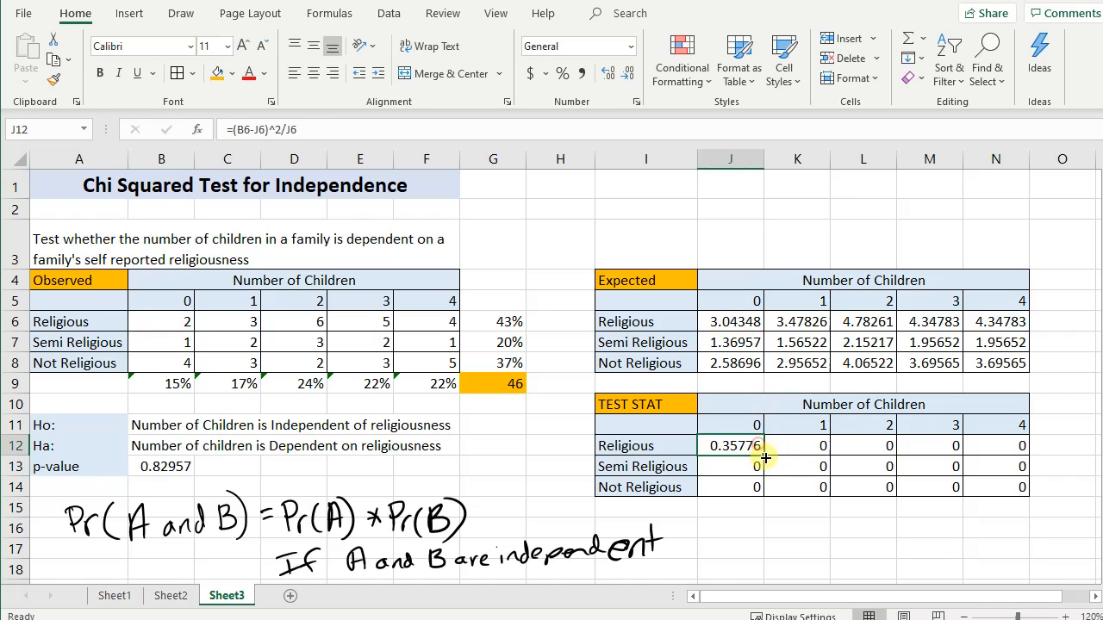
{"action": "left_click_drag", "start_coordinate": [766, 457], "coordinate": [1006, 489]}
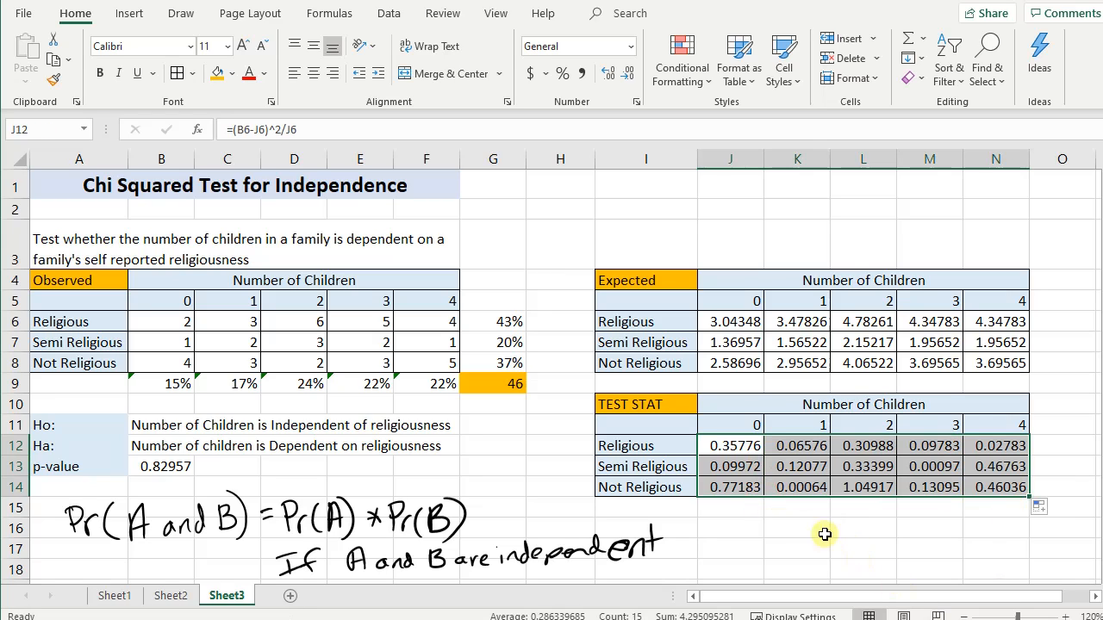
- Sum the TEST STAT values J12:N14 in cell O15
{"action": "left_click", "coordinate": [1073, 505]}
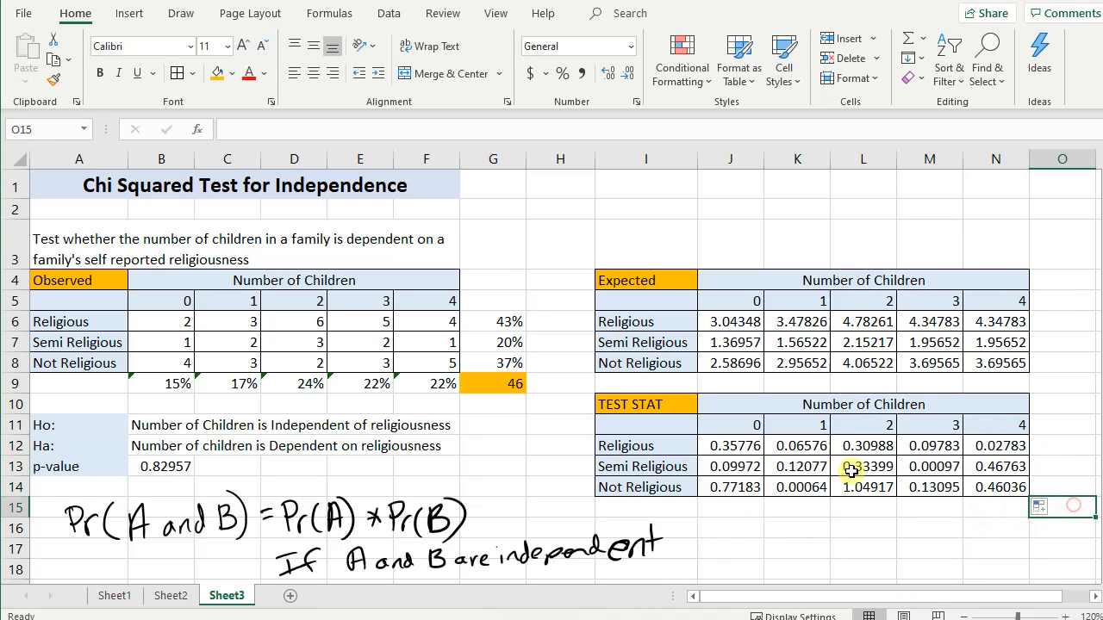
{"action": "type", "text": "=sum("}
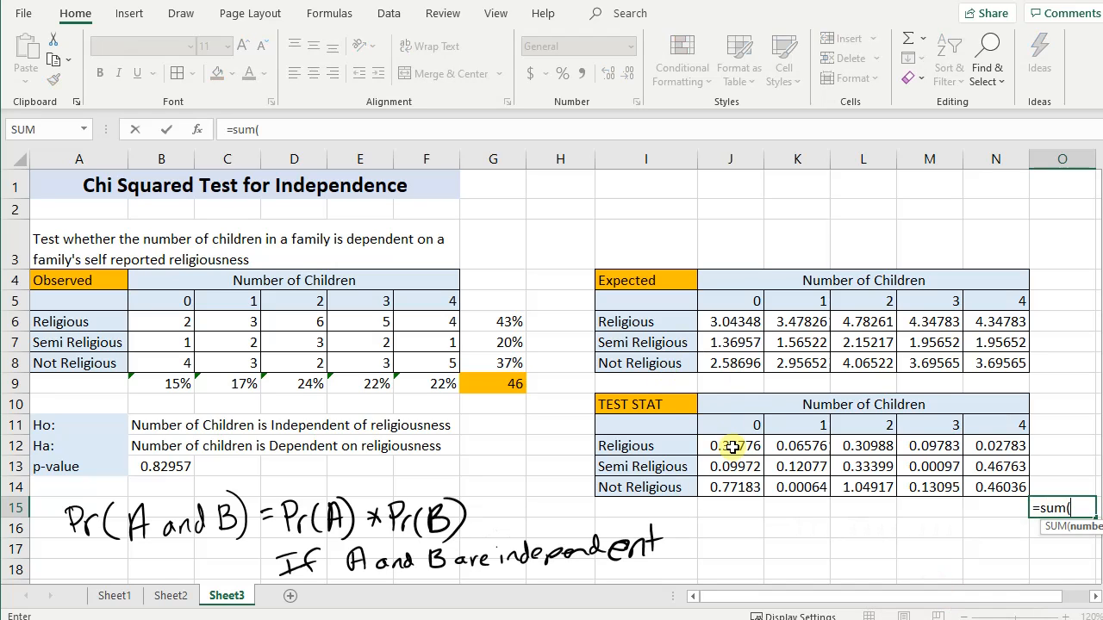
{"action": "left_click_drag", "start_coordinate": [732, 446], "coordinate": [994, 486]}
{"action": "key", "text": "Return"}
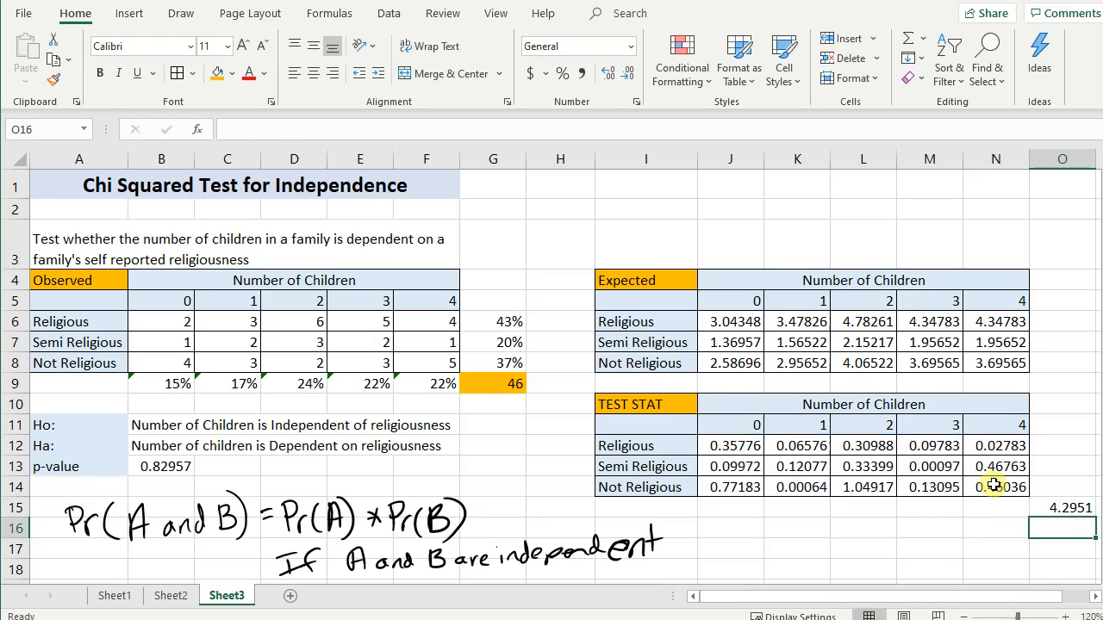
- Label the sum with TS in N15 and add the label P-value in N16
{"action": "left_click", "coordinate": [1014, 534]}
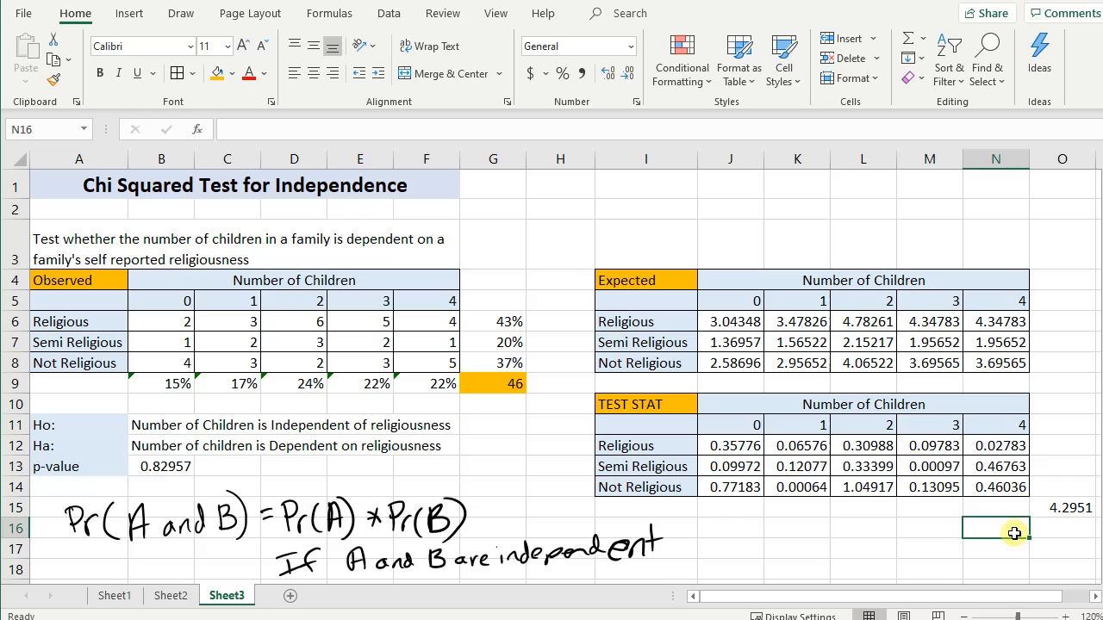
{"action": "key", "text": "Up"}
{"action": "type", "text": "TS"}
{"action": "key", "text": "Tab"}
{"action": "left_click", "coordinate": [1014, 533]}
{"action": "type", "text": "P"}
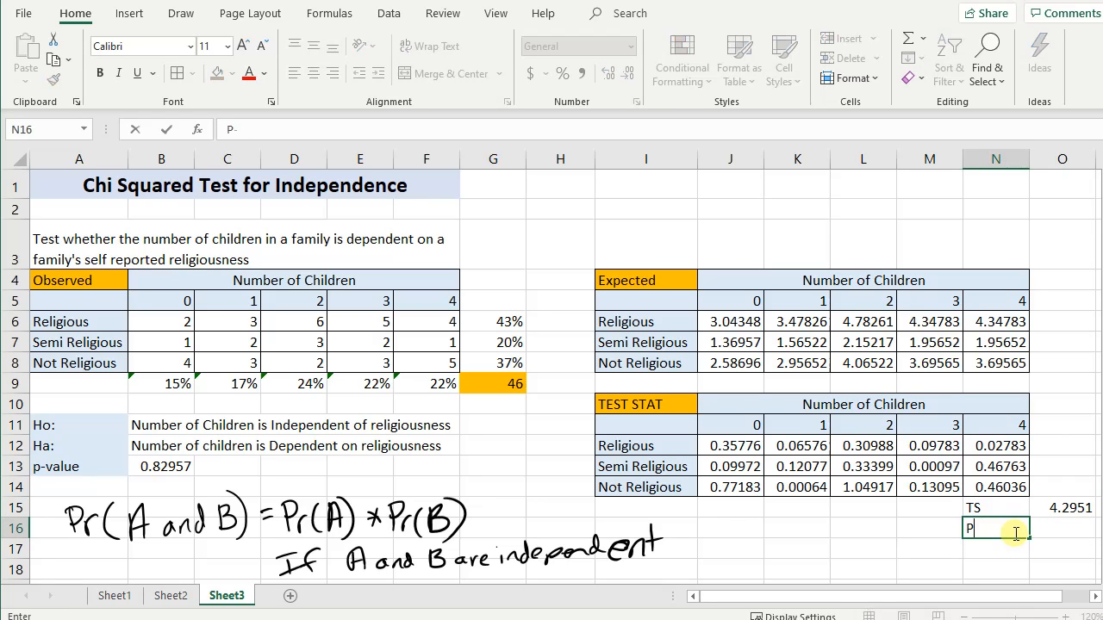
{"action": "type", "text": "-value"}
{"action": "key", "text": "Tab"}
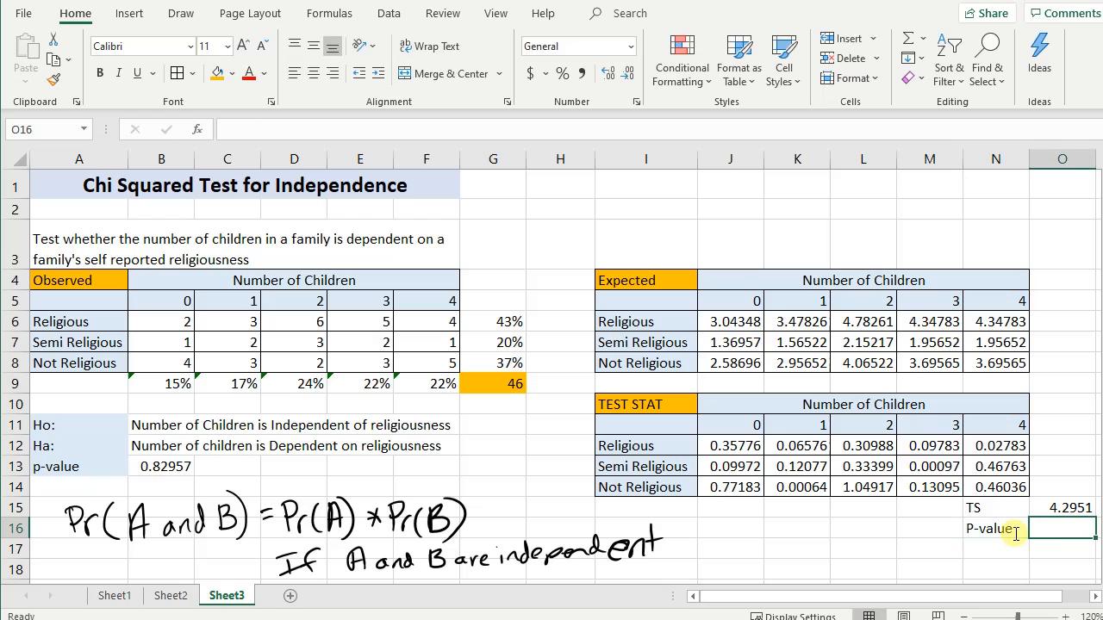
- Begin a right-tailed chi-squared formula in O16 using CHISQ.DIST.RT with O15 as the x argument
{"action": "type", "text": "=chi"}
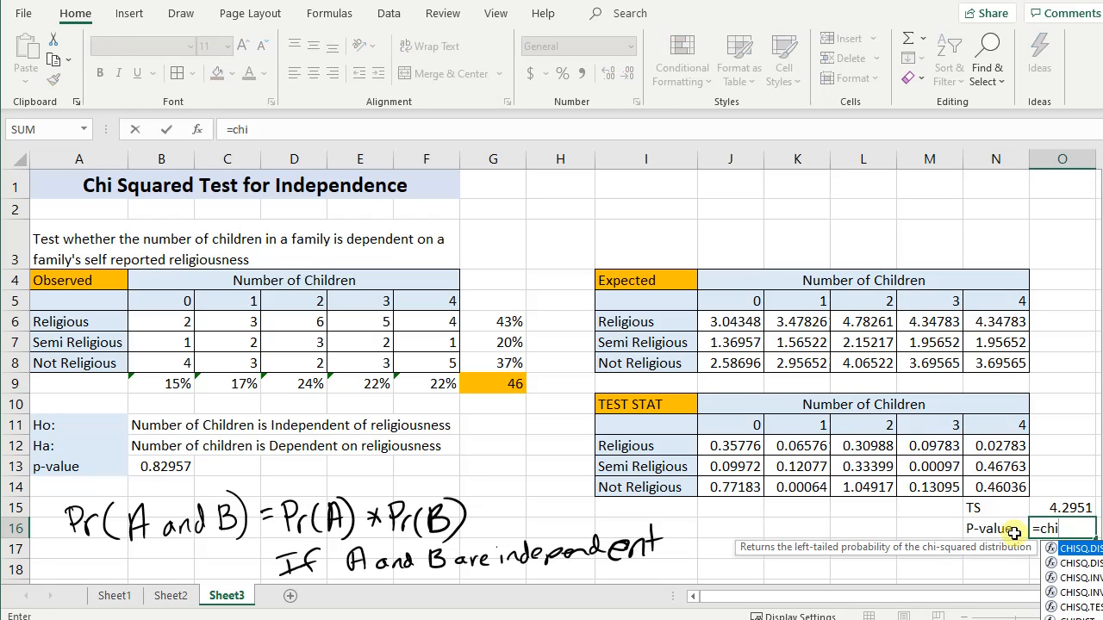
{"action": "left_click", "coordinate": [1091, 564]}
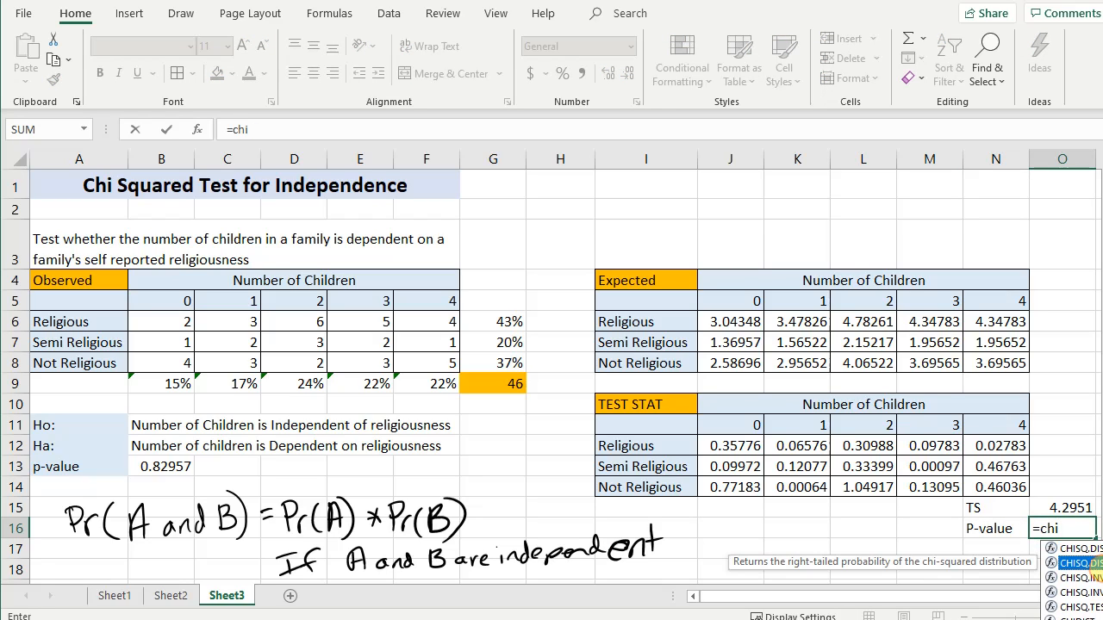
{"action": "double_click", "coordinate": [1088, 564]}
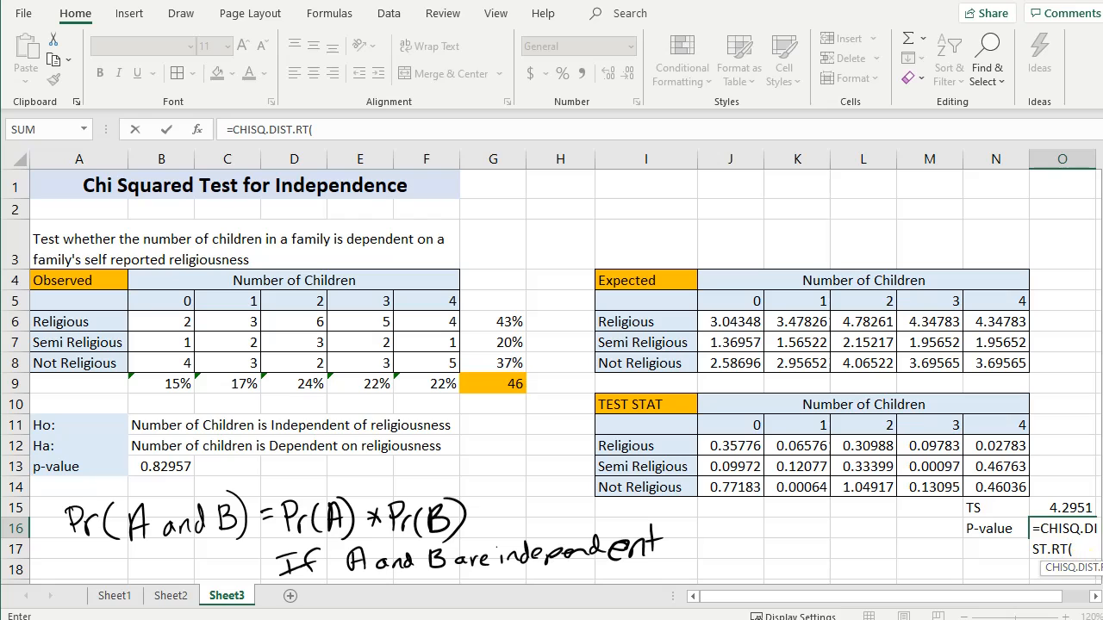
{"action": "left_click_drag", "start_coordinate": [952, 597], "coordinate": [977, 597]}
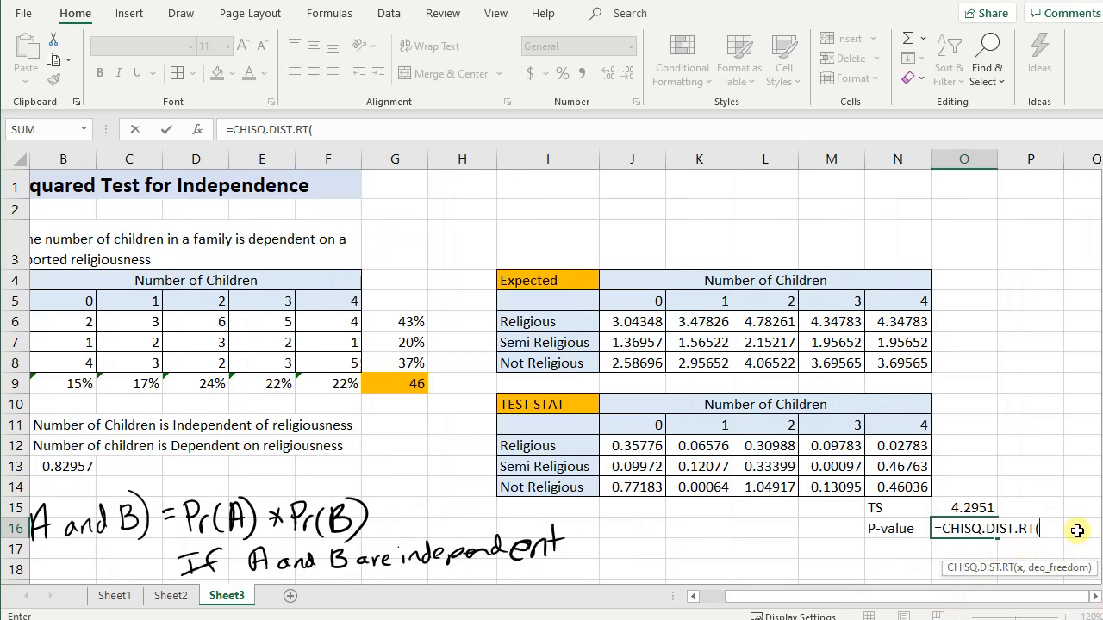
{"action": "left_click", "coordinate": [963, 509]}
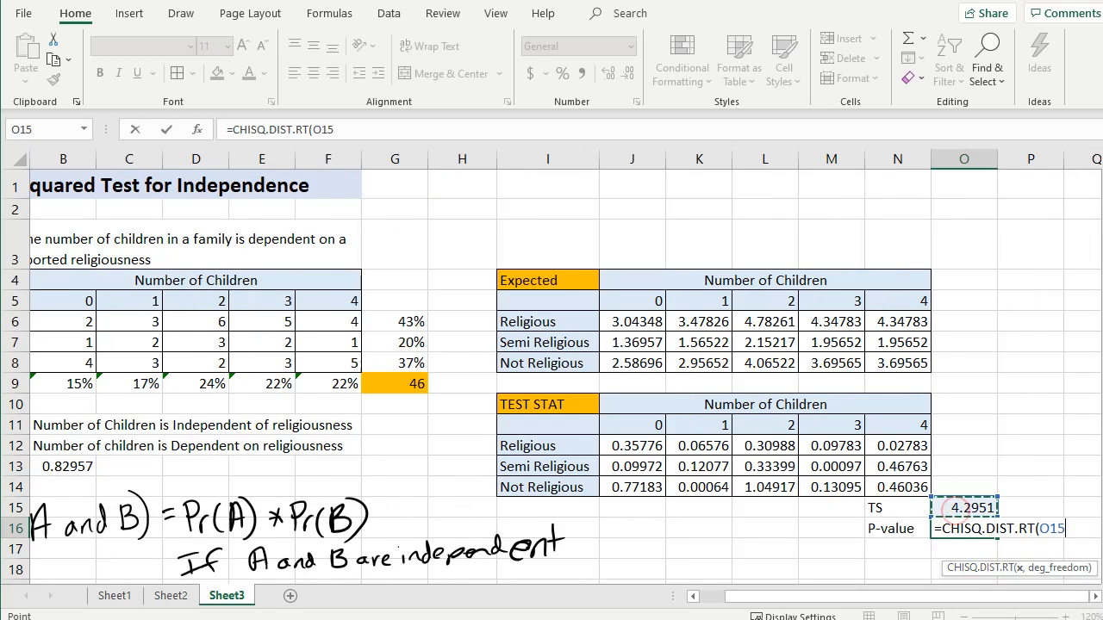
{"action": "type", "text": ","}
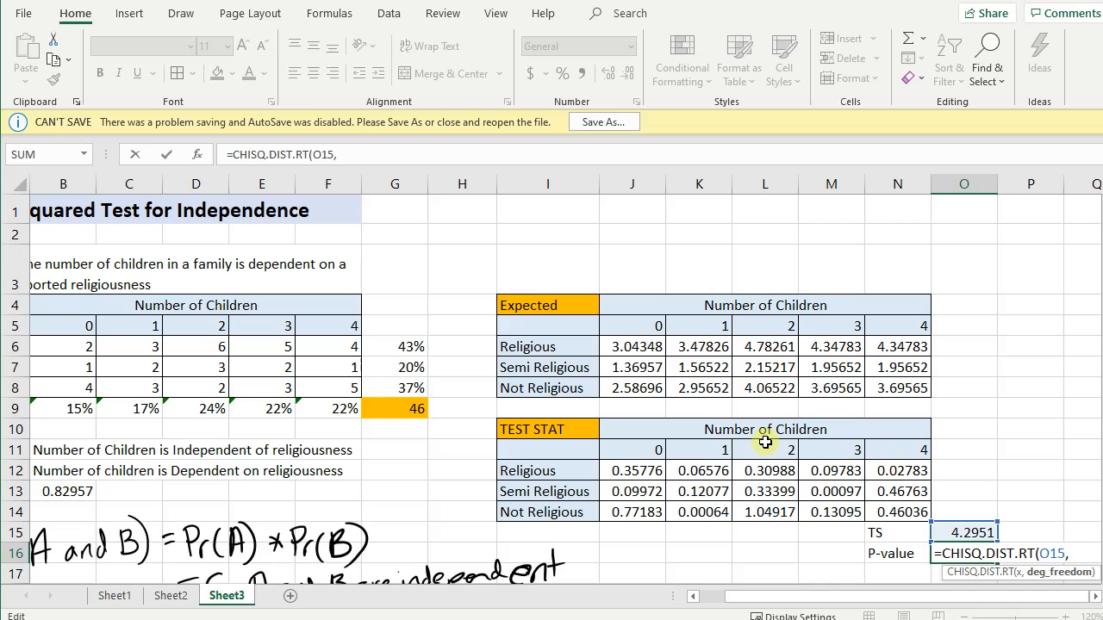
{"action": "left_click", "coordinate": [558, 453]}
{"action": "left_click_drag", "start_coordinate": [558, 454], "coordinate": [832, 492]}
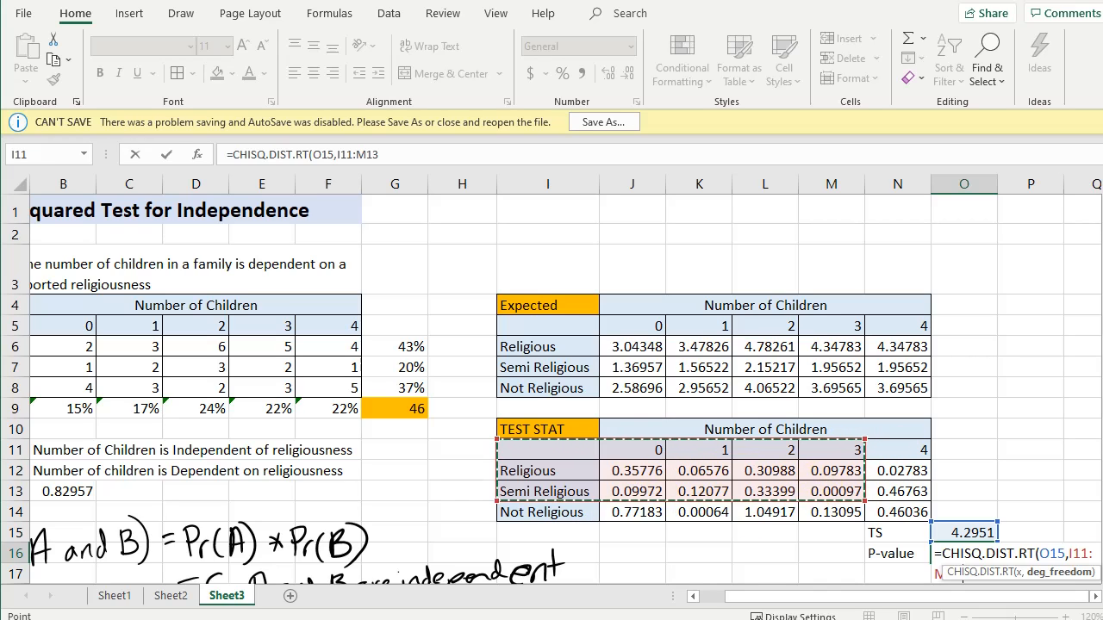
{"action": "key", "text": "BackSpace"}
{"action": "key", "text": "BackSpace"}
{"action": "key", "text": "BackSpace"}
{"action": "key", "text": "BackSpace"}
{"action": "key", "text": "BackSpace"}
{"action": "key", "text": "BackSpace"}
{"action": "key", "text": "BackSpace"}
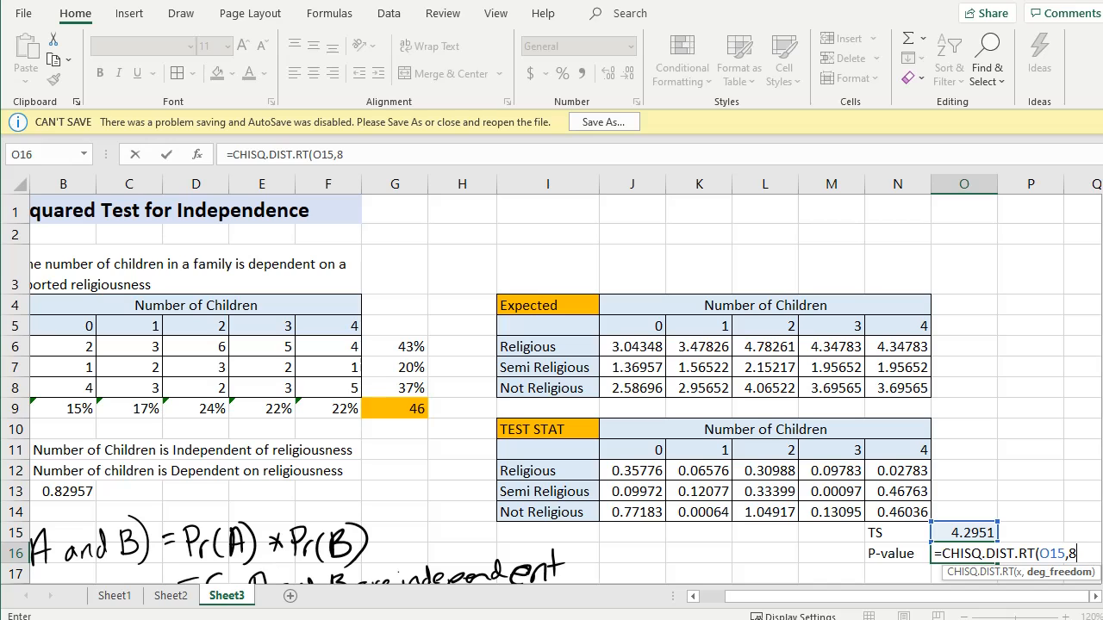
- Complete the O16 formula as =CHISQ.DIST.RT(O15,8), with 8 degrees of freedom
{"action": "type", "text": ")"}
{"action": "key", "text": "Return"}
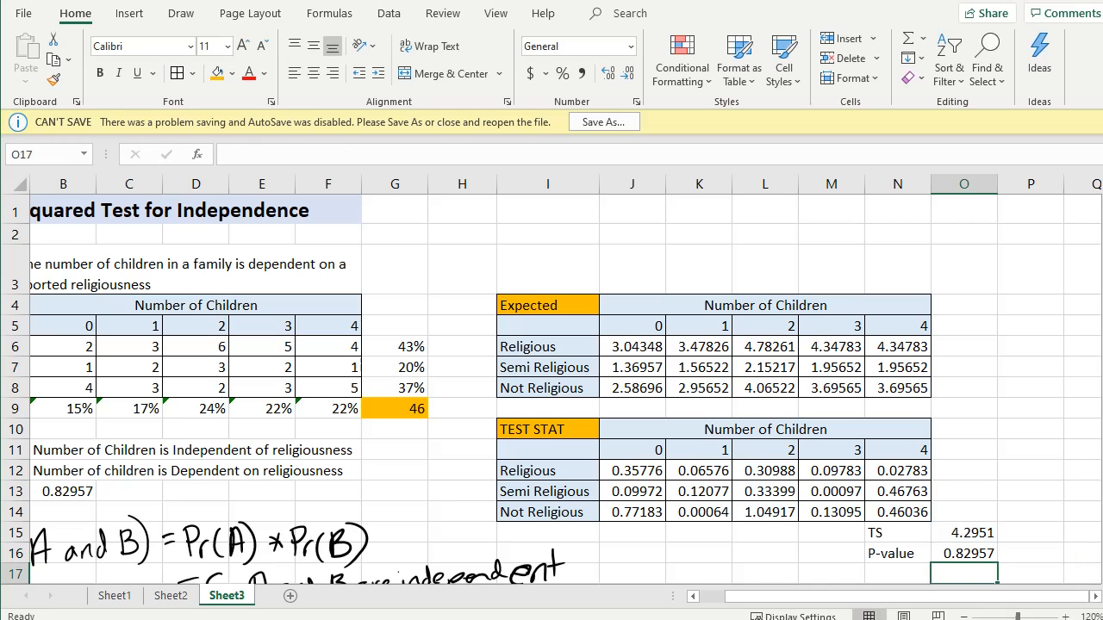
- Highlight both p-value cells, O16 and B13, with the orange fill color
{"action": "left_click", "coordinate": [963, 553]}
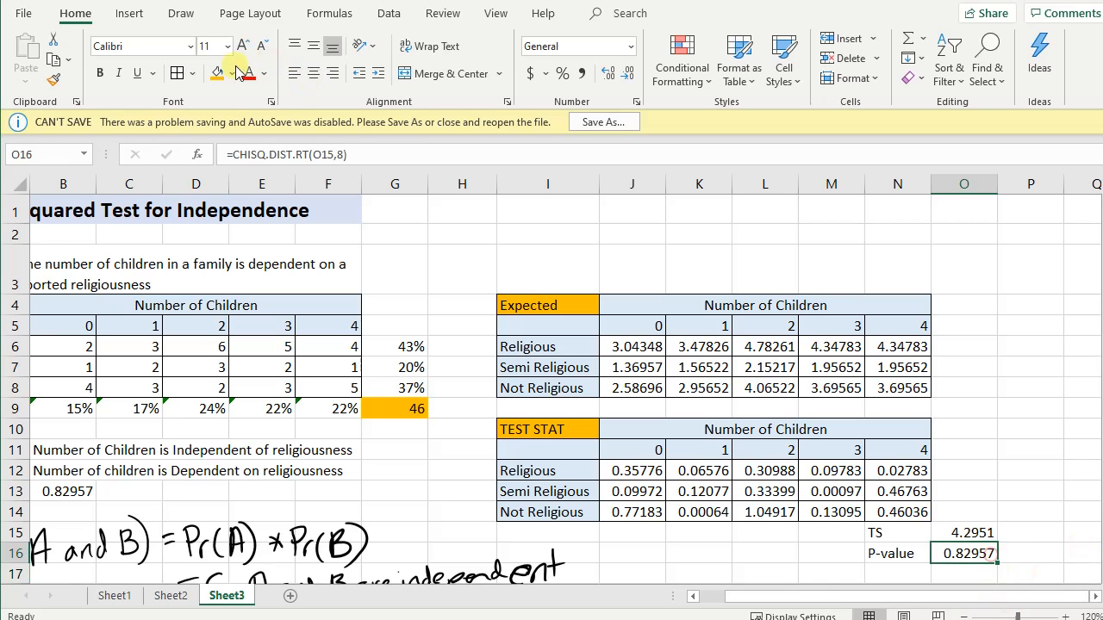
{"action": "left_click", "coordinate": [231, 73]}
{"action": "left_click", "coordinate": [230, 72]}
{"action": "left_click", "coordinate": [221, 76]}
{"action": "left_click_drag", "start_coordinate": [963, 596], "coordinate": [914, 599]}
{"action": "left_click", "coordinate": [160, 491]}
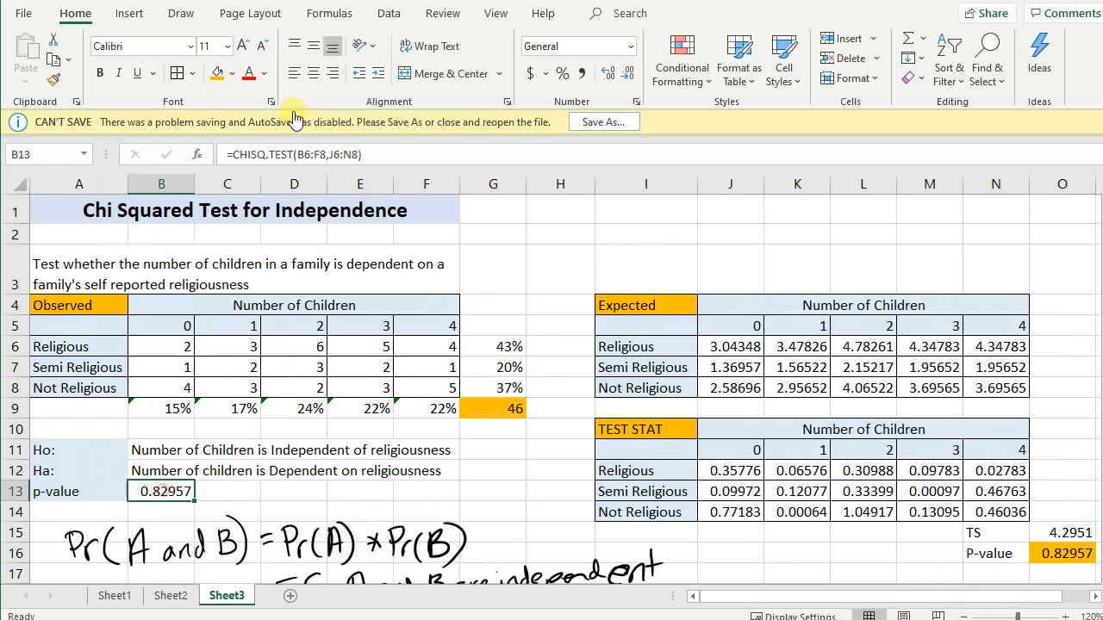
{"action": "left_click", "coordinate": [221, 76]}
{"action": "left_click", "coordinate": [463, 509]}
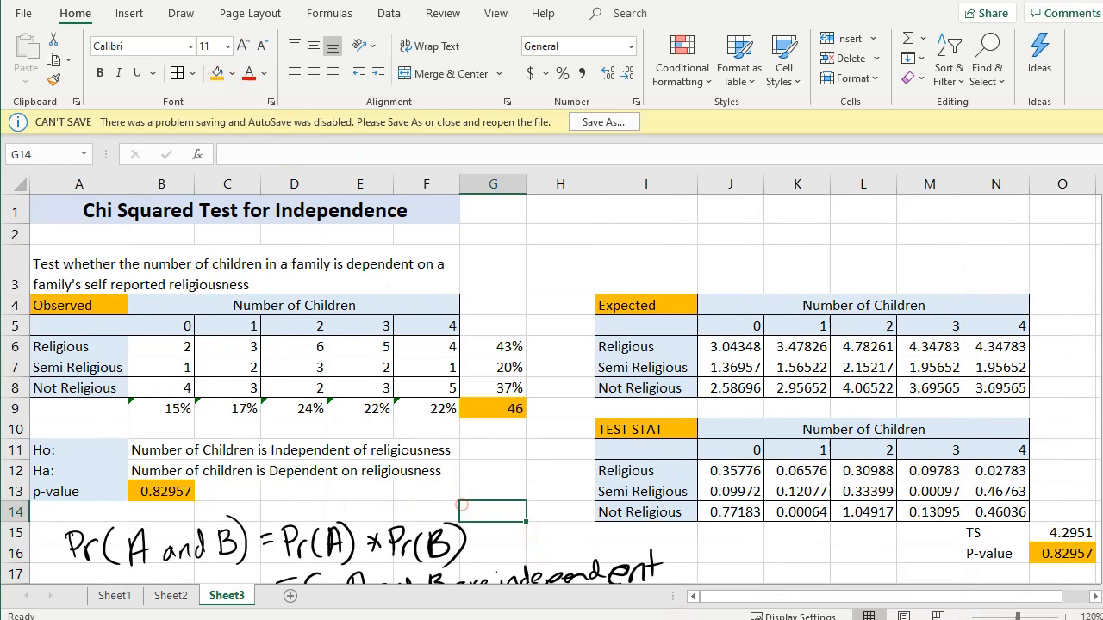